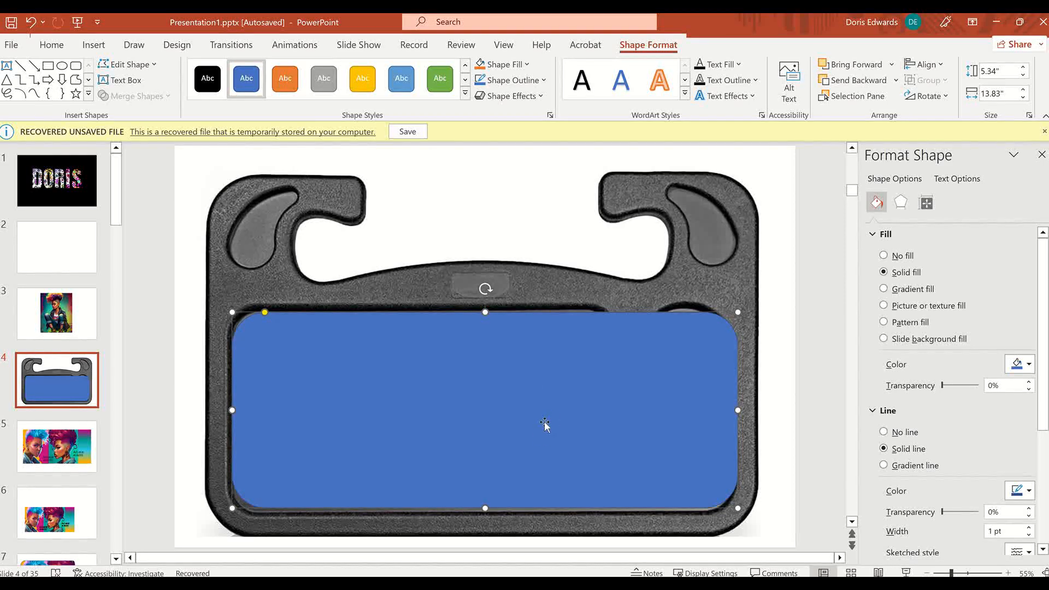
Stretch the blue rounded rectangle to 5.53" high and move its upper-right top-edge point inward, clear of the cup holder.
drag(486, 509, 485, 514)
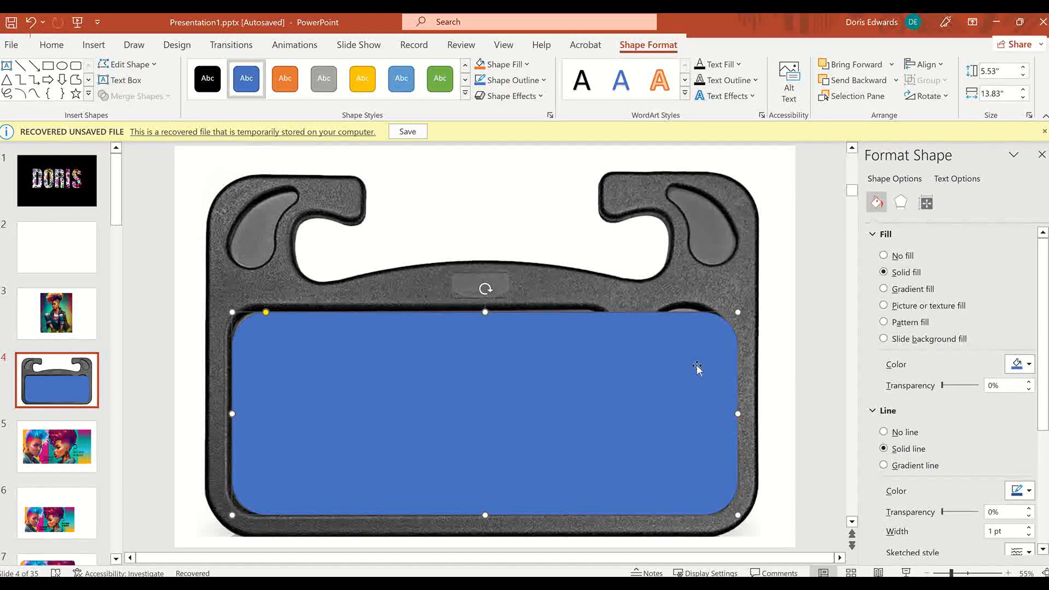
click(157, 66)
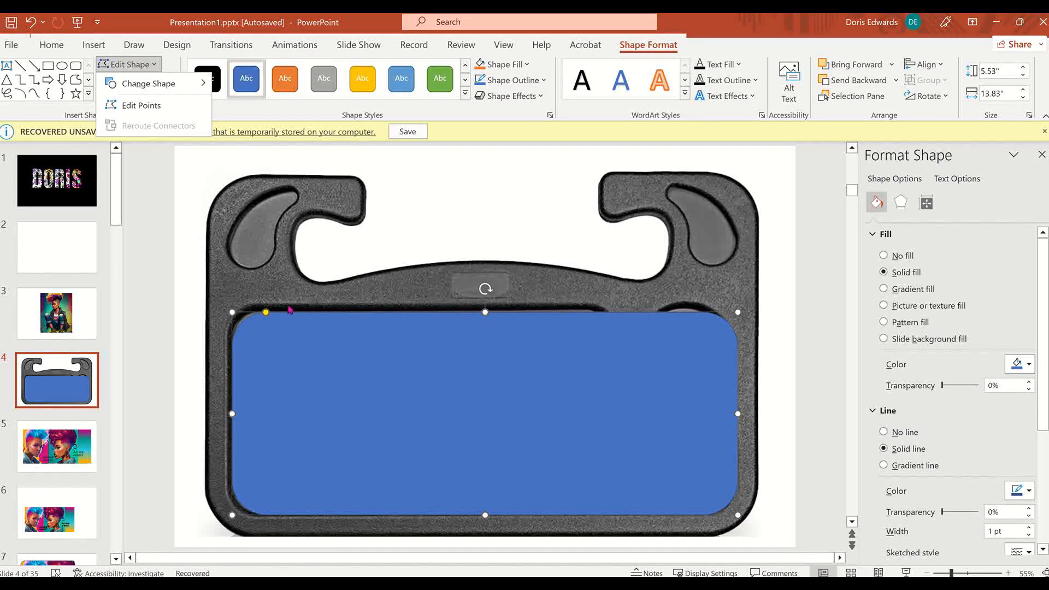
click(161, 108)
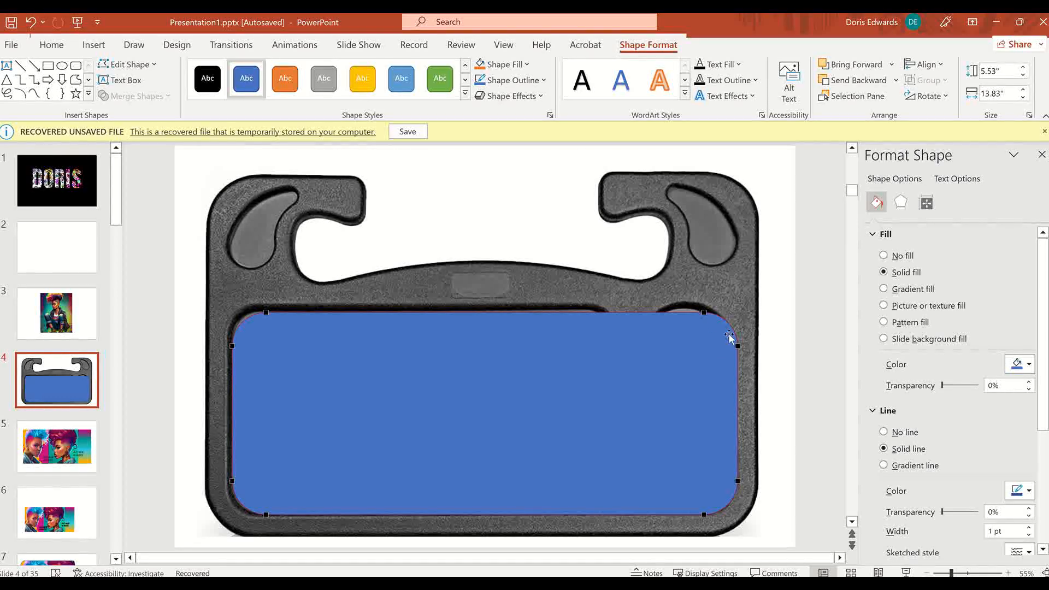
drag(705, 313, 591, 313)
click(670, 325)
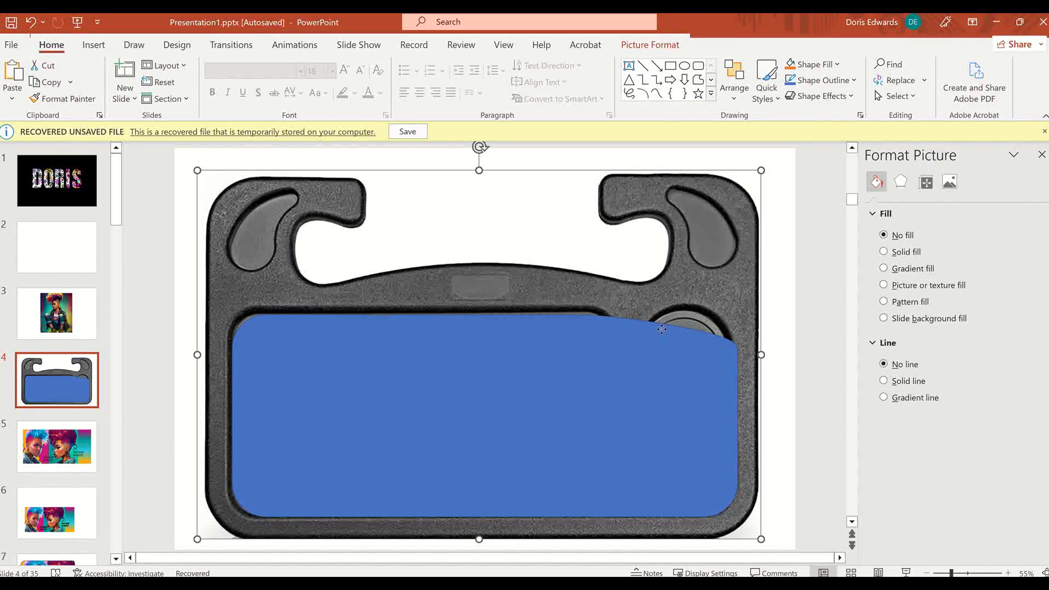
Edit the blue shape's points, pulling its sloping upper edge down to a point at the cup holder's lower-left side.
click(663, 331)
click(141, 70)
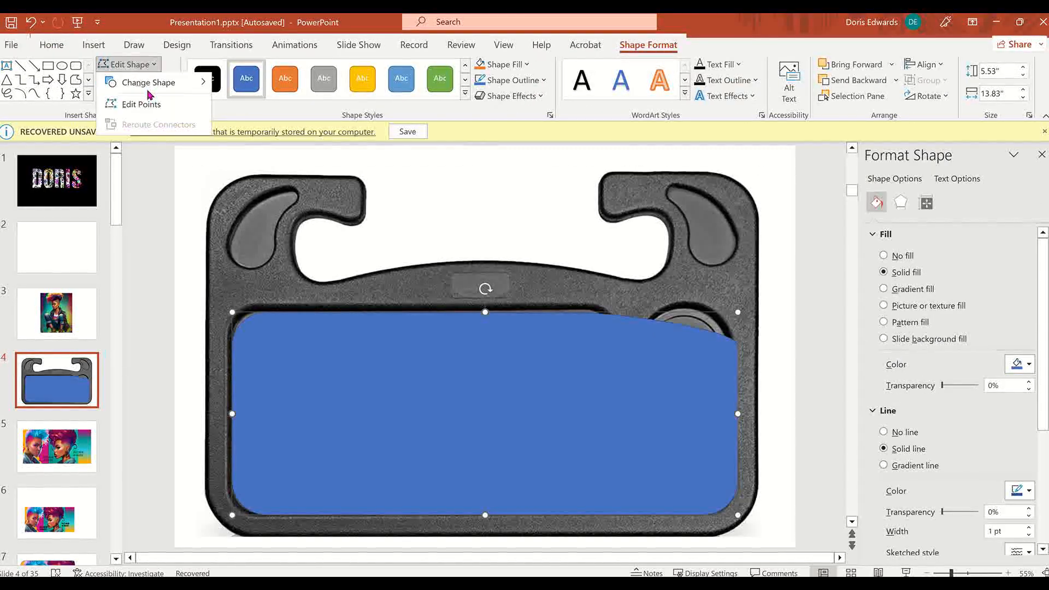
click(144, 104)
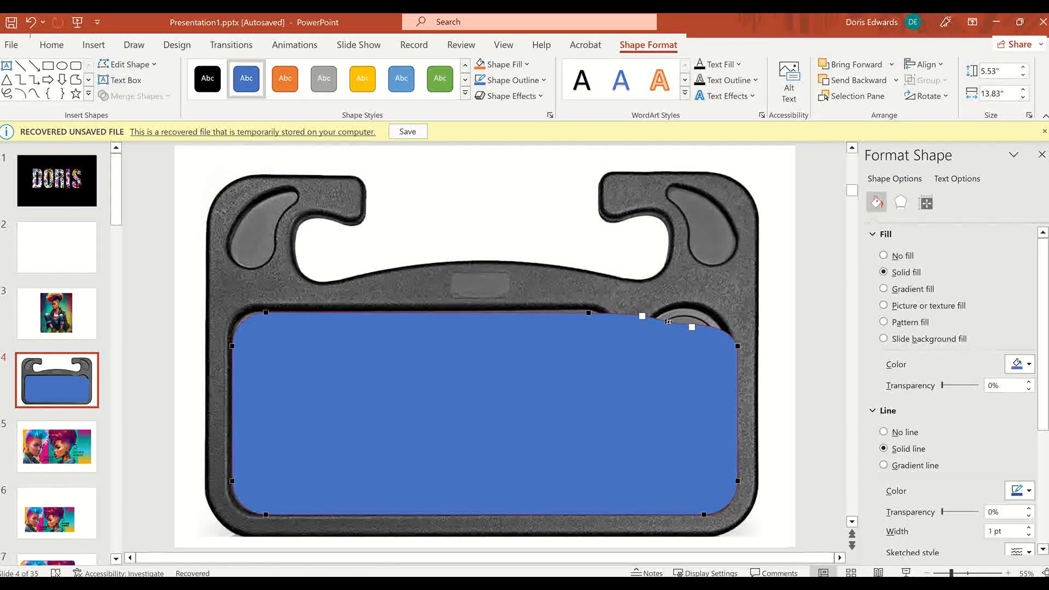
click(667, 322)
drag(666, 321, 628, 394)
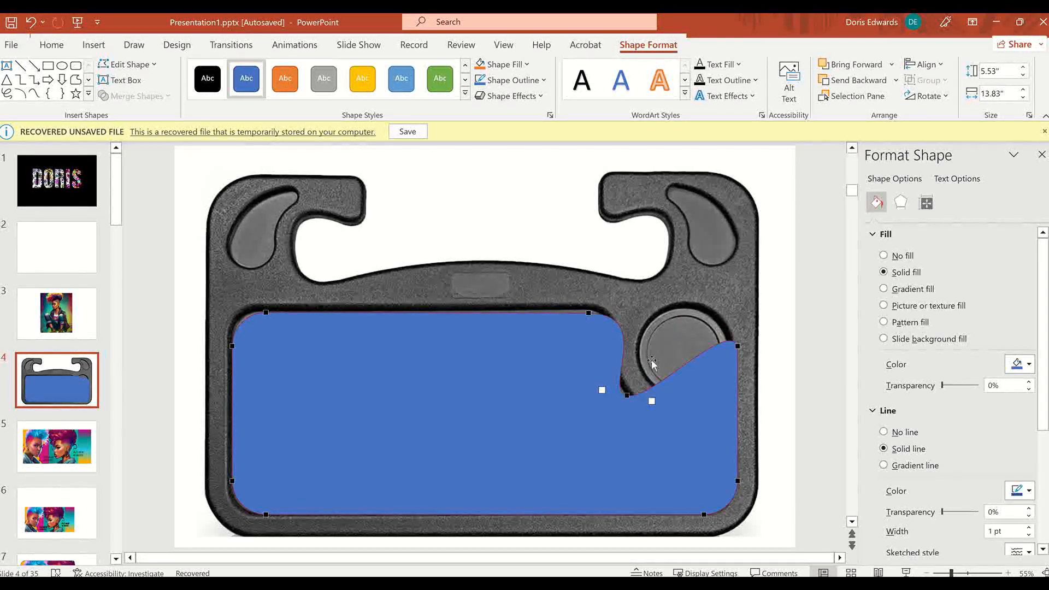
Raise the top-edge point beside the cup holder to the upper edge of the tray recess.
click(624, 336)
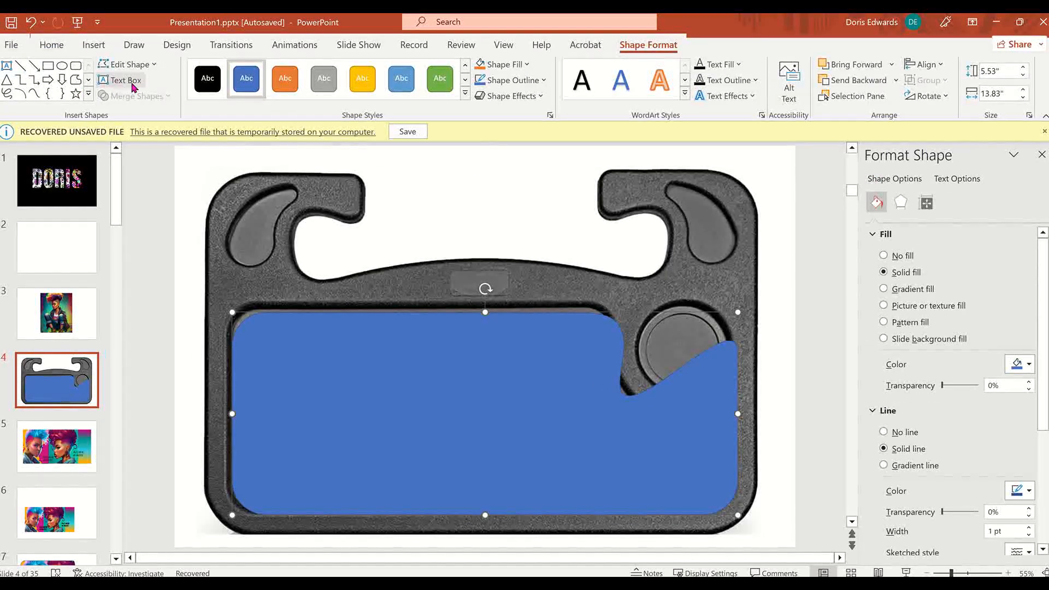
click(129, 64)
click(163, 109)
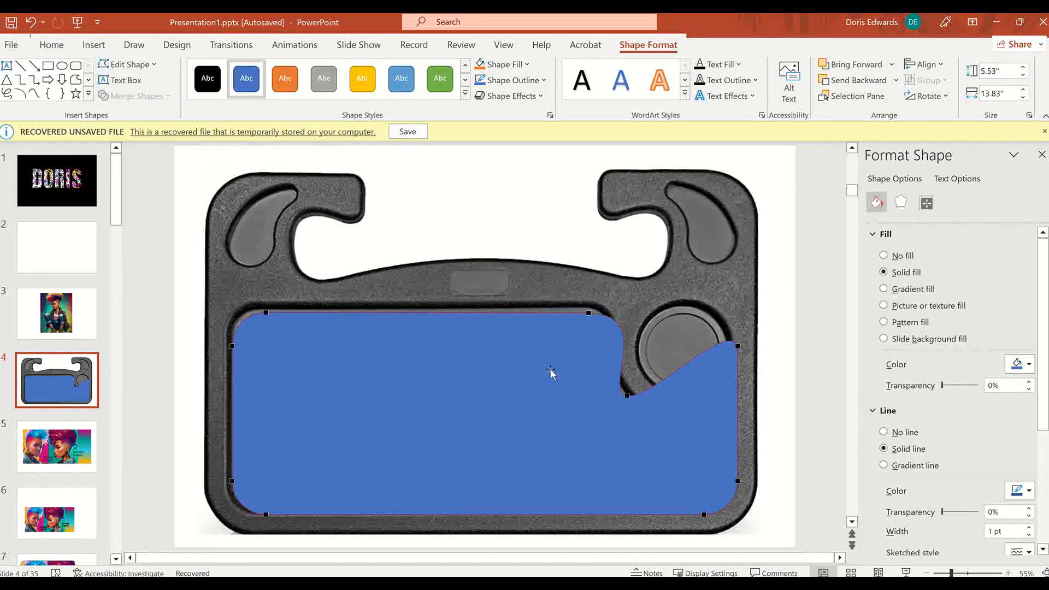
drag(588, 314, 586, 310)
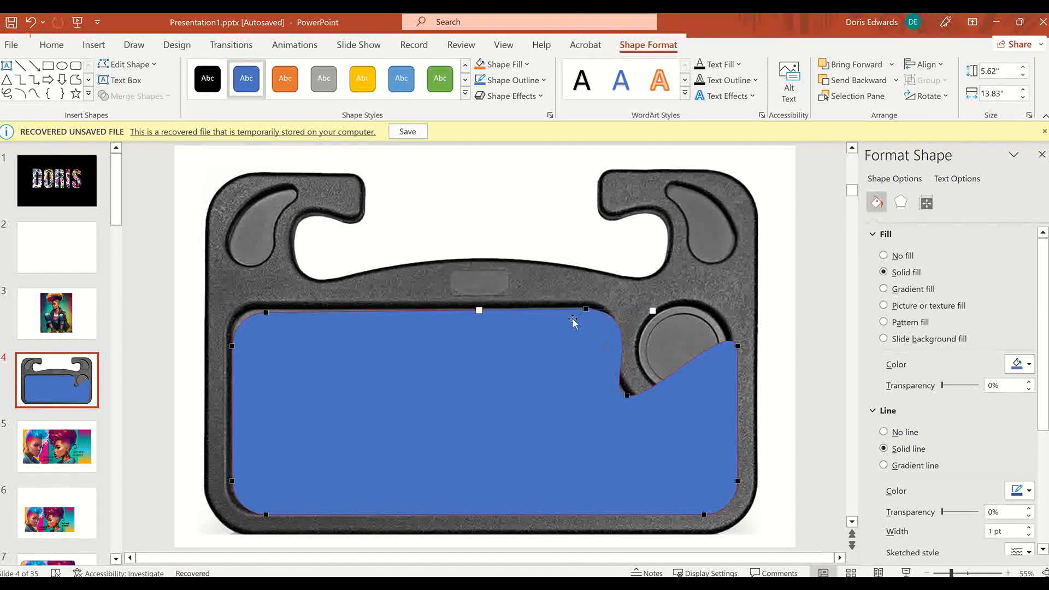
click(621, 340)
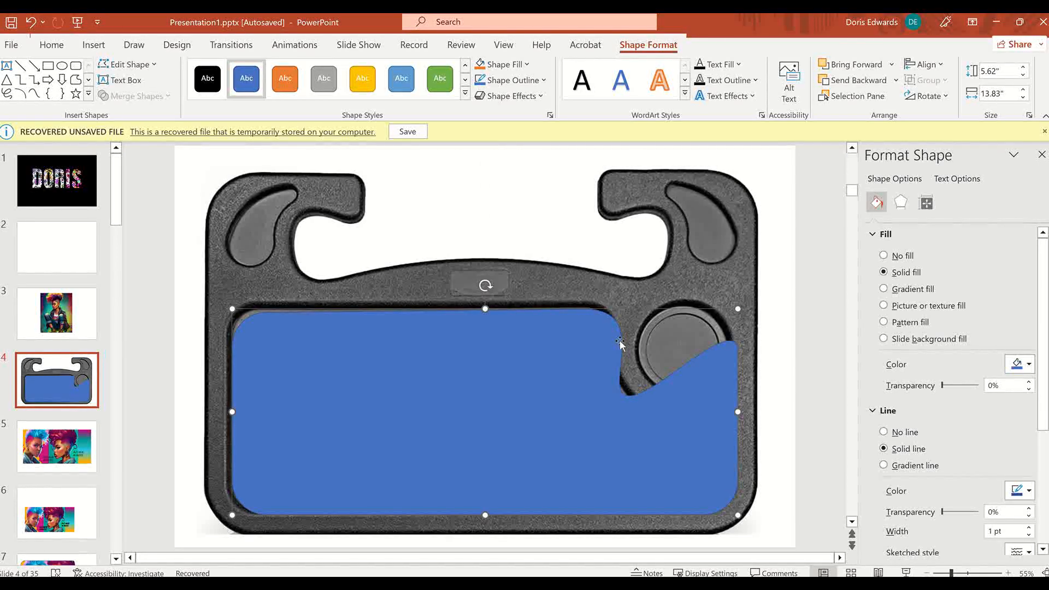
Move the shape's upper right-side point below the cup holder and add a point that curves the edge beneath it.
click(129, 65)
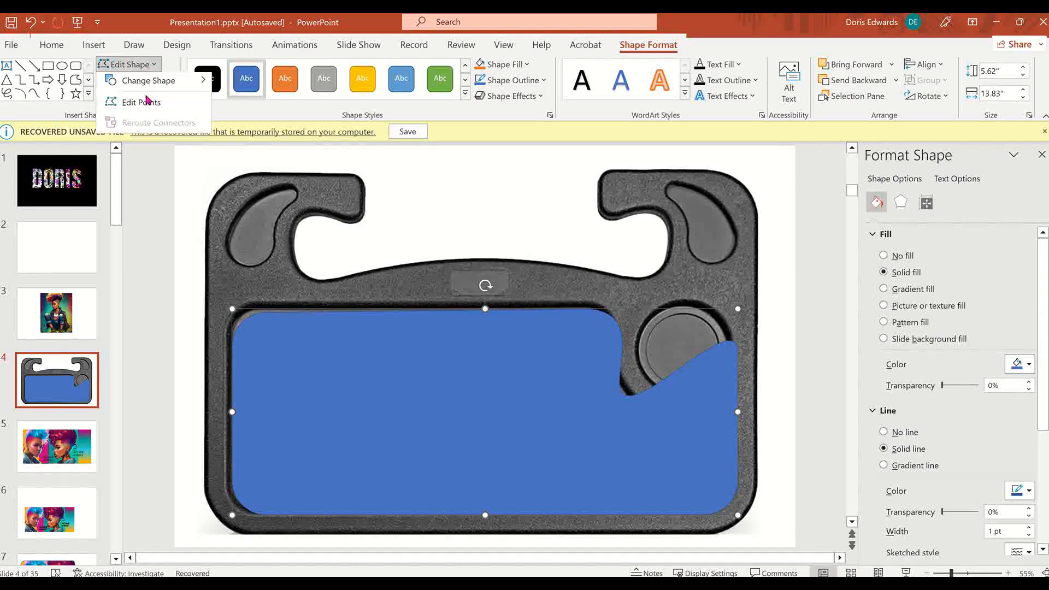
click(141, 106)
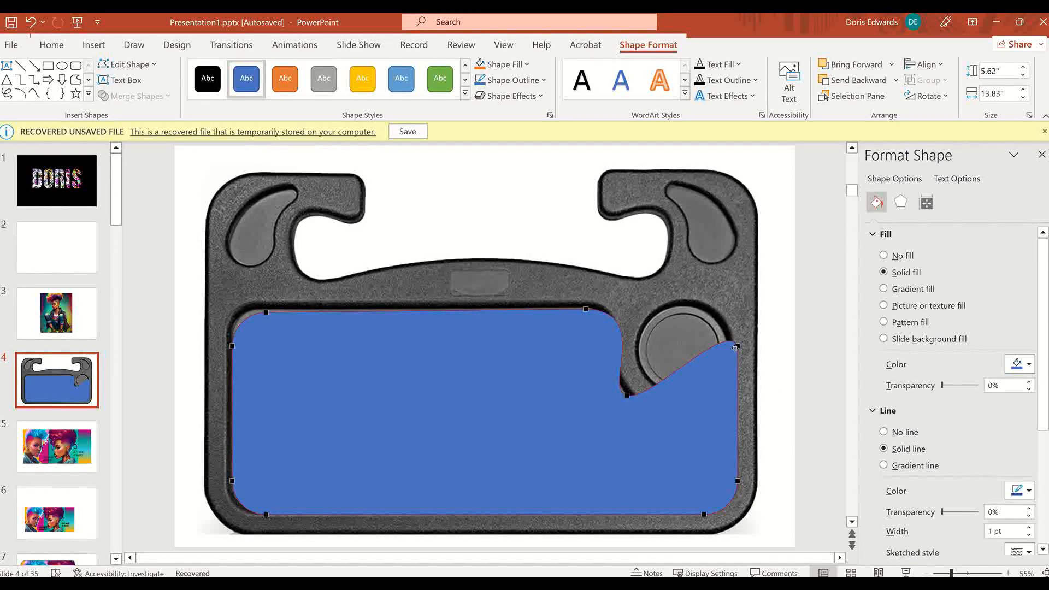
drag(737, 346, 733, 434)
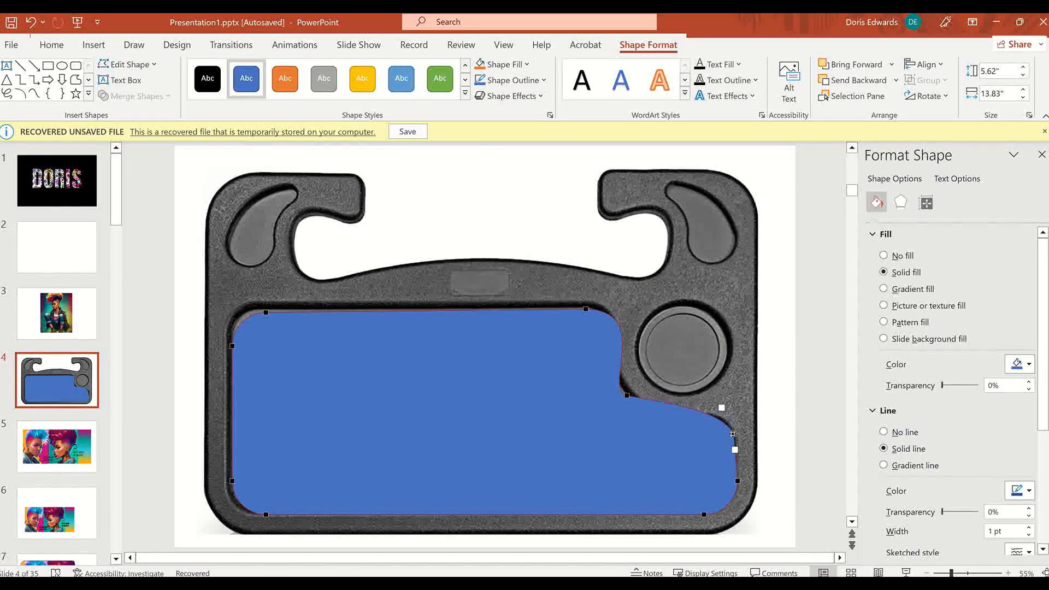
click(680, 406)
drag(680, 412, 679, 421)
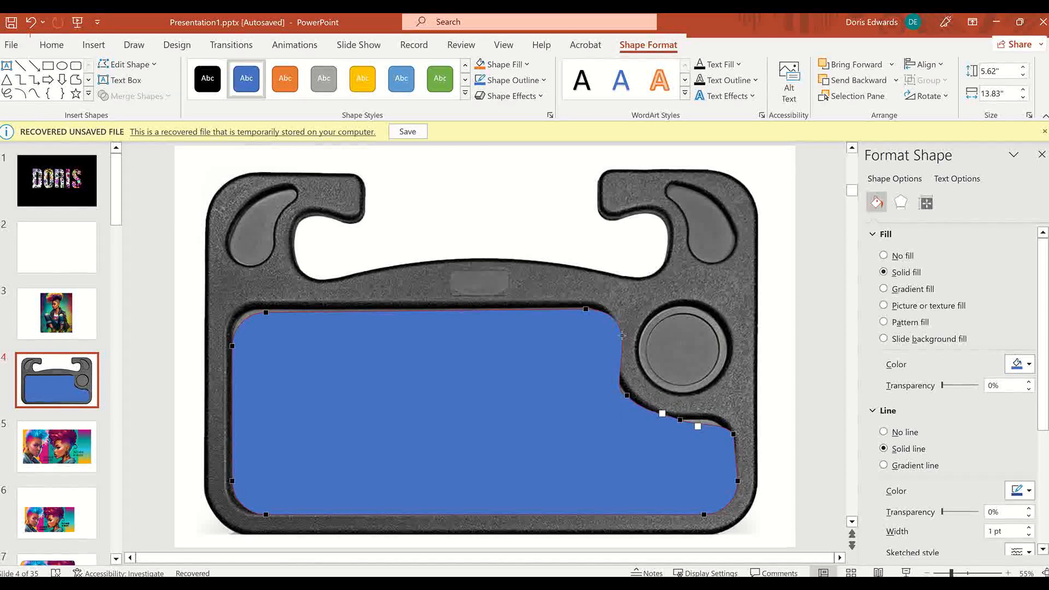
Add two points on the edge beside the cup holder and pull them inward along the recess outline.
drag(621, 336, 610, 334)
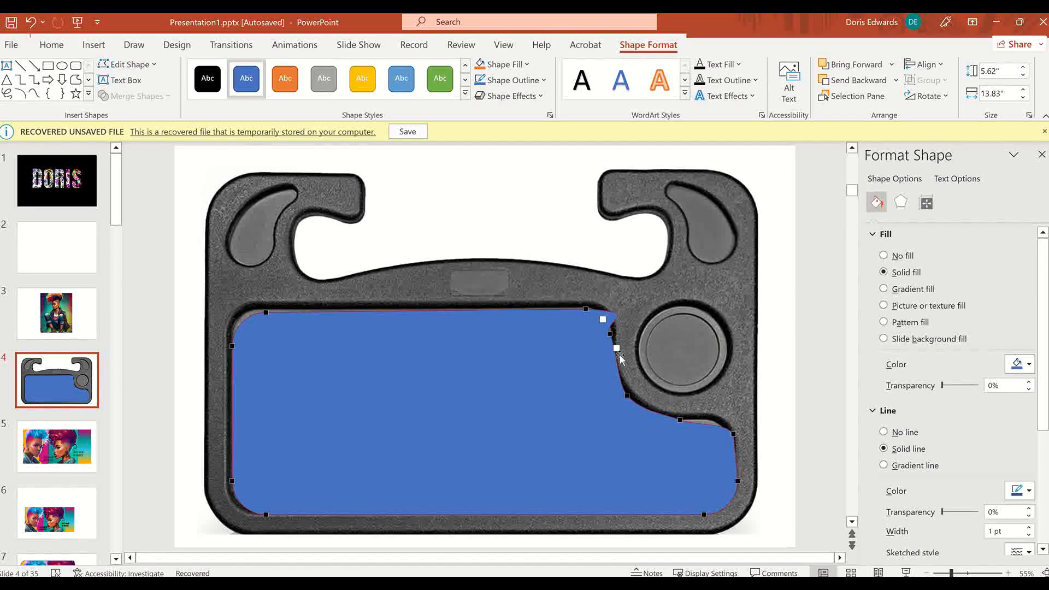
drag(621, 372, 612, 375)
click(614, 315)
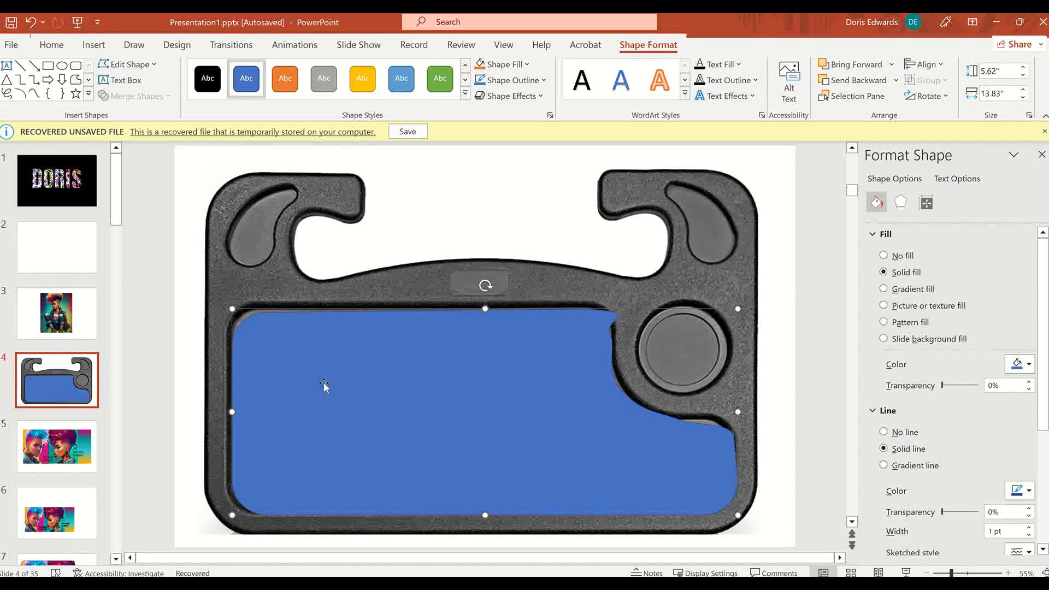
Add a point at the shape's upper corner beside the cup holder and pull it slightly inward.
click(147, 65)
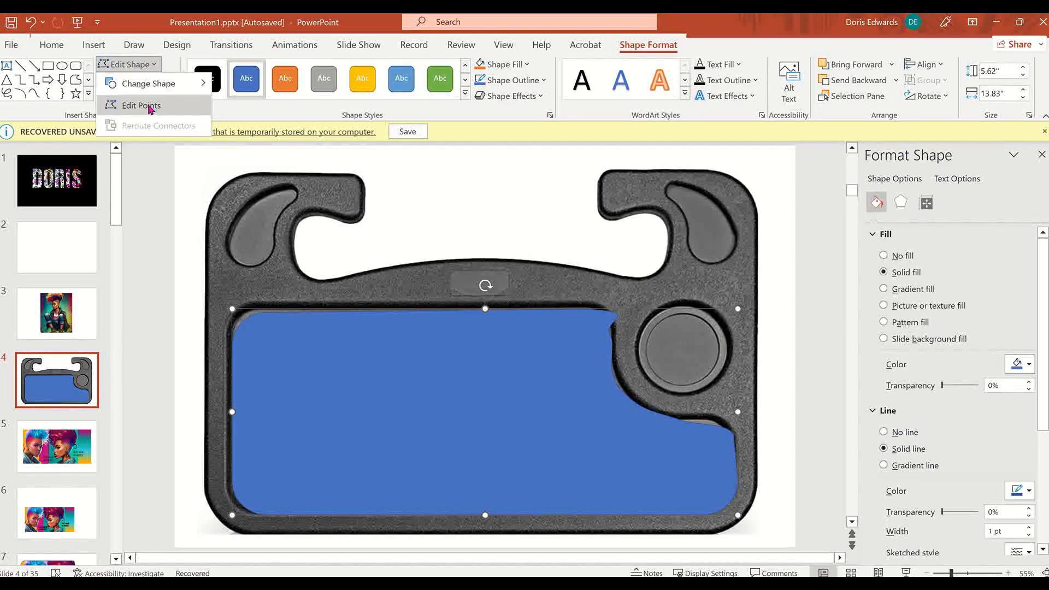
click(139, 104)
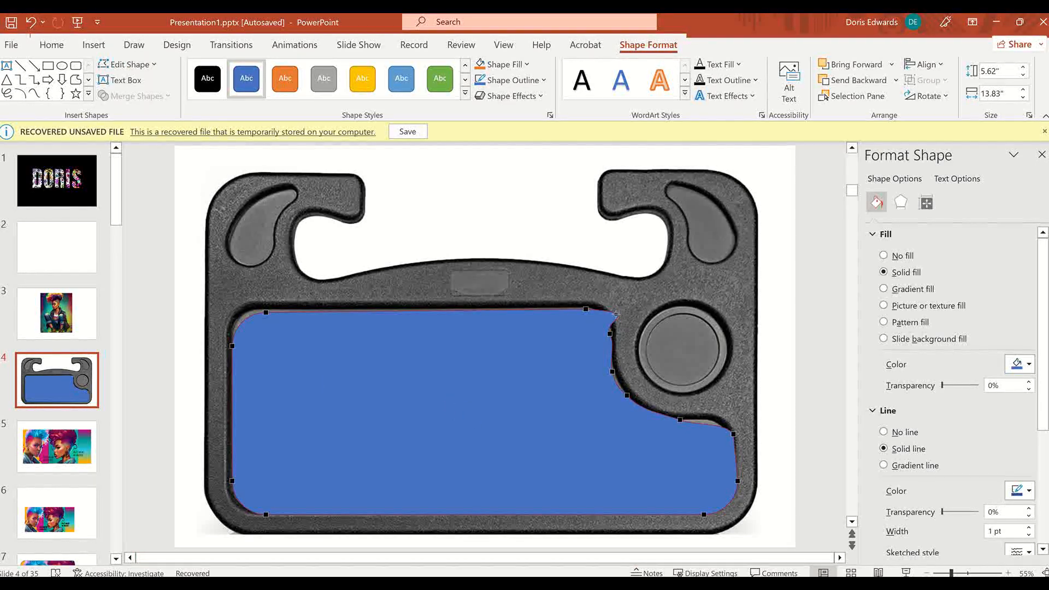
drag(616, 314, 605, 314)
click(587, 339)
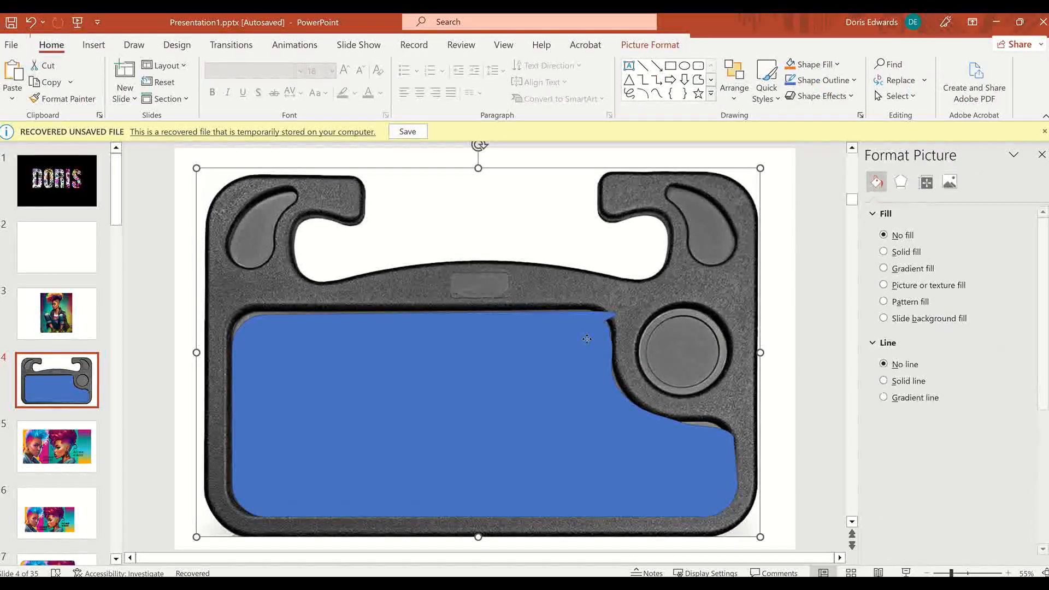
Delete the two extra edit points at the shape's upper corner beside the cup holder.
click(587, 339)
click(127, 64)
click(150, 106)
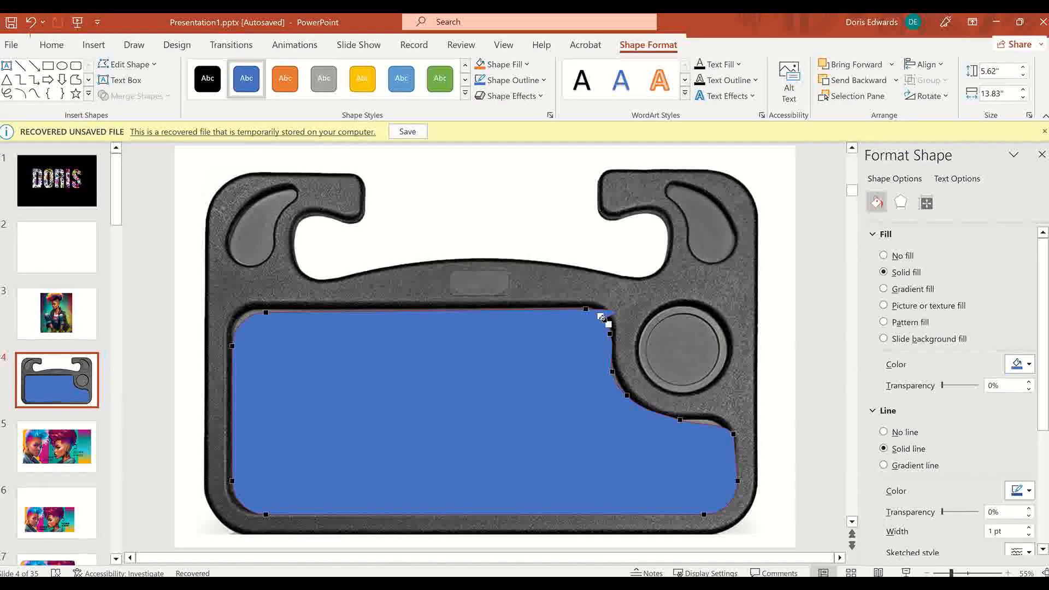
right_click(602, 318)
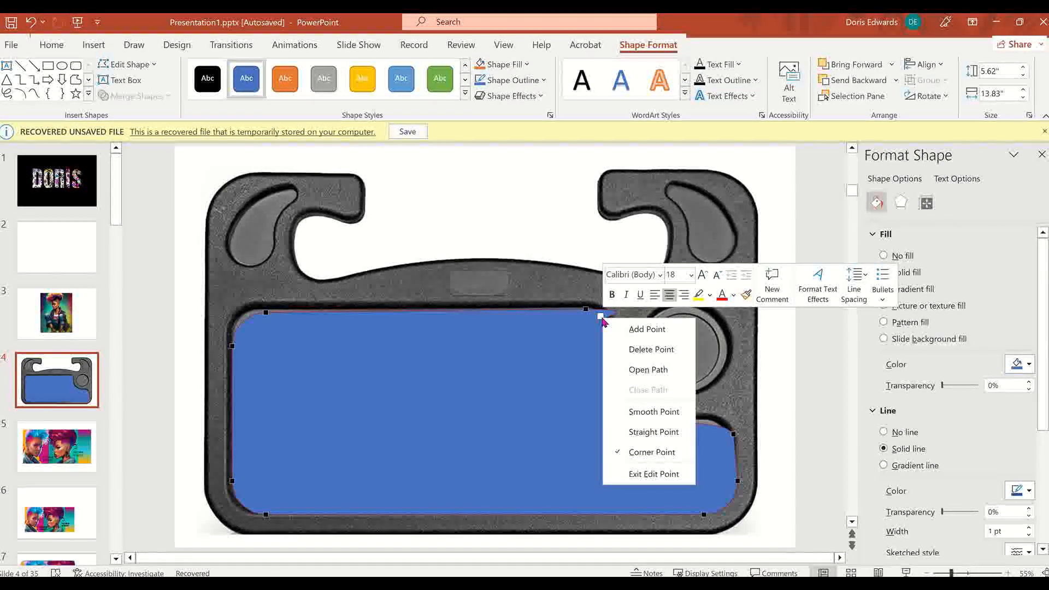
click(642, 350)
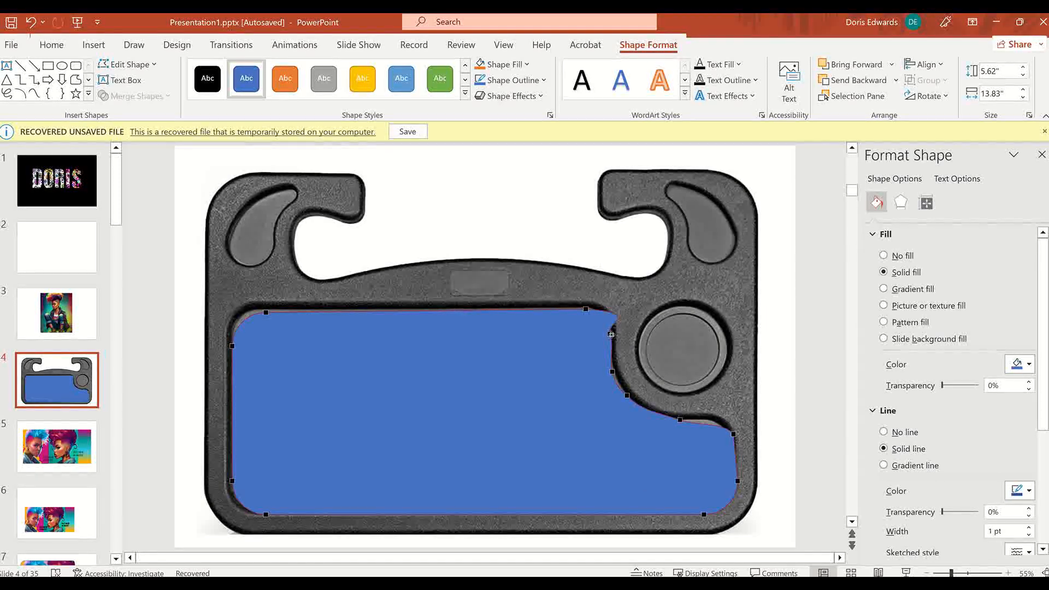
right_click(610, 333)
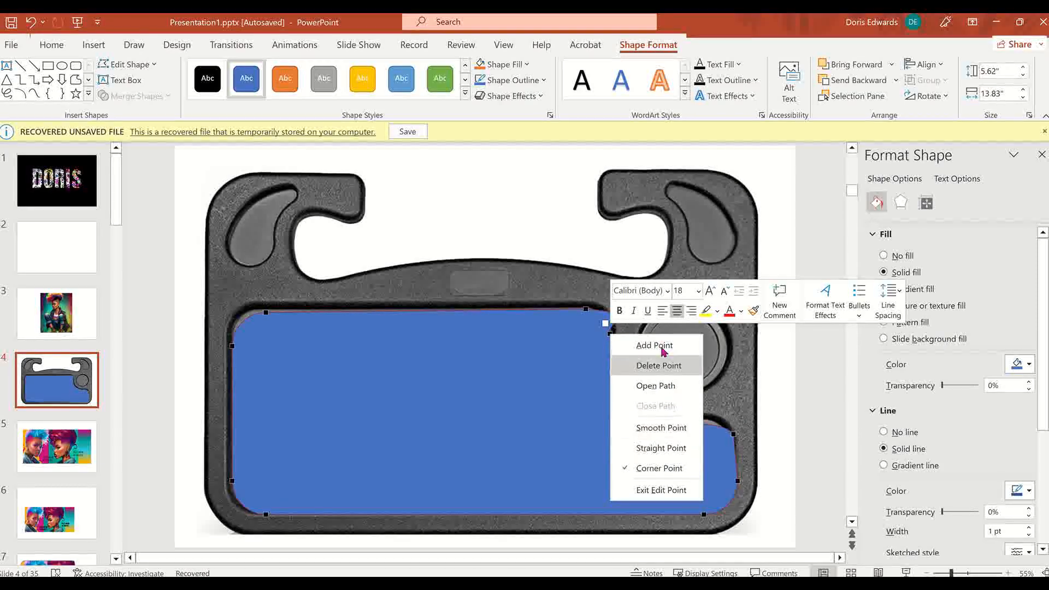
click(661, 365)
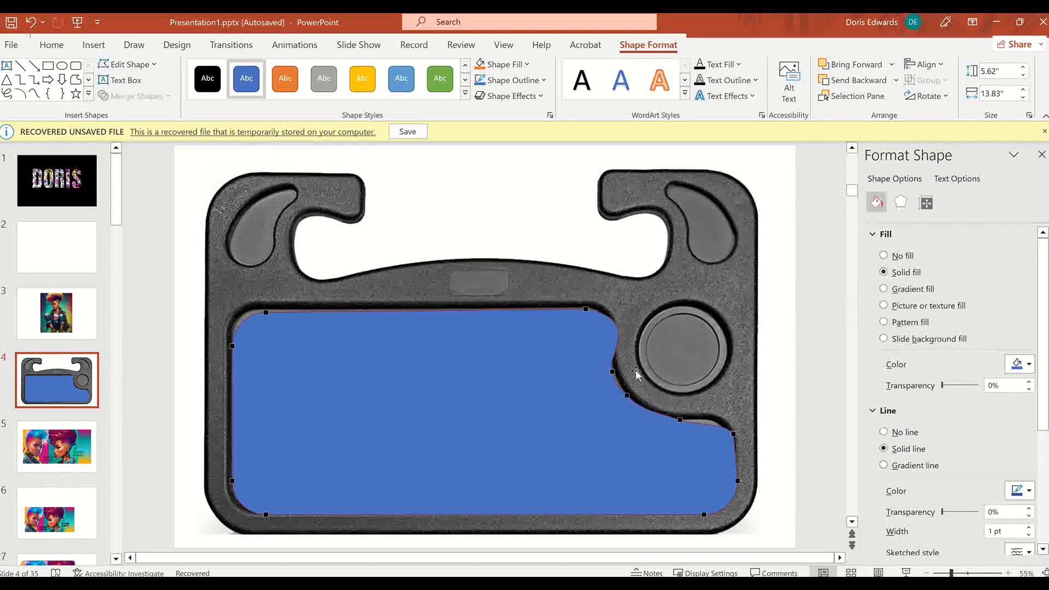
key(Escape)
right_click(616, 330)
key(Escape)
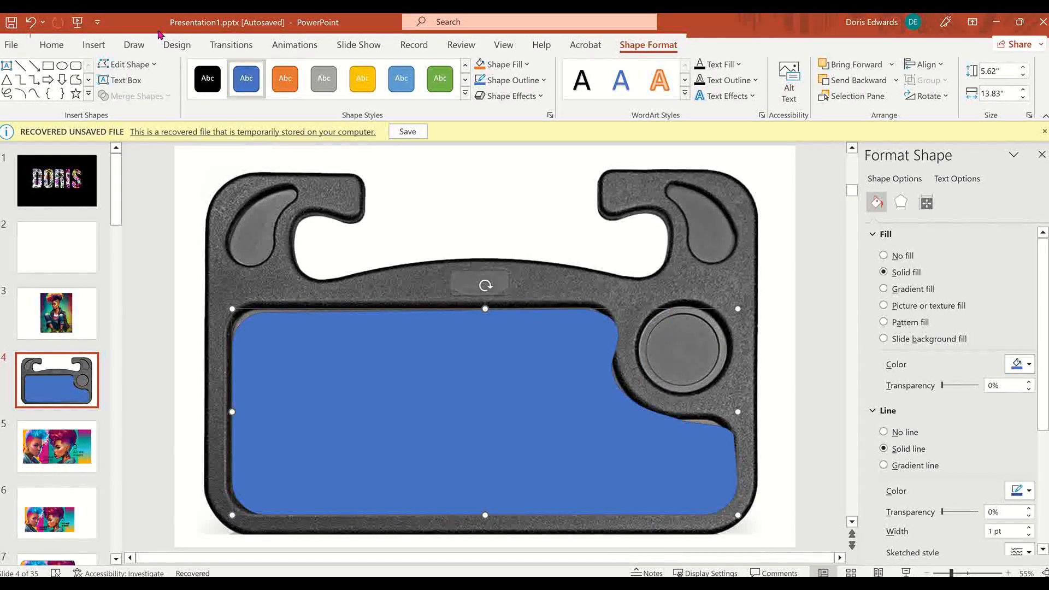
click(145, 65)
click(143, 102)
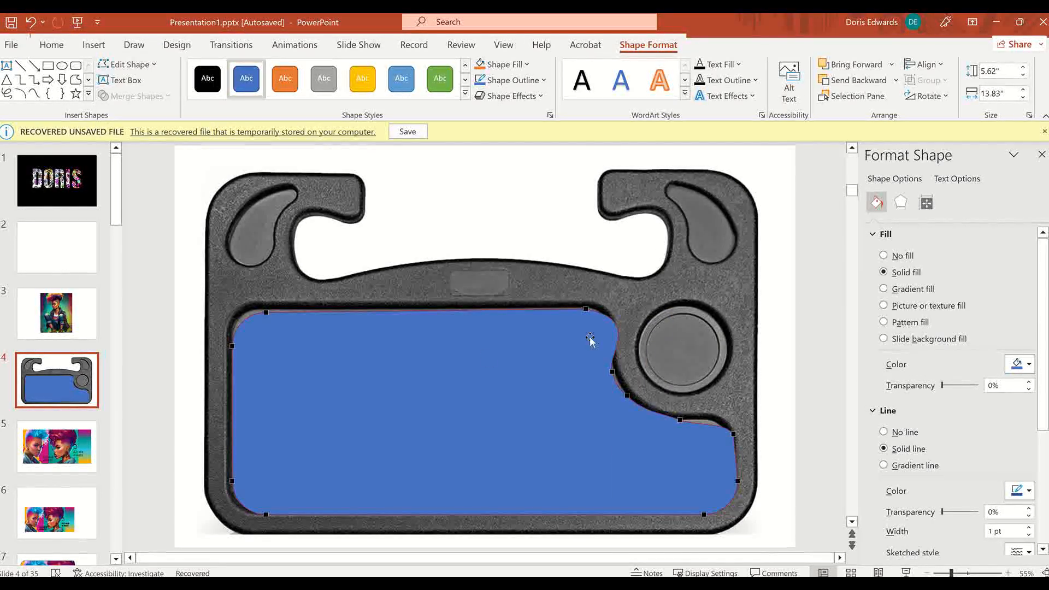
right_click(617, 329)
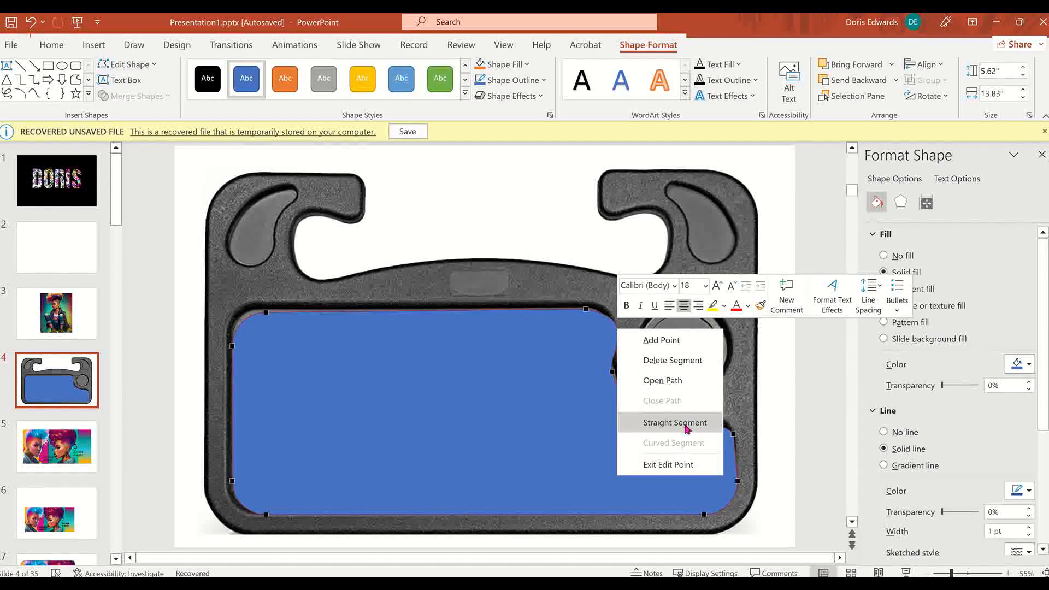
click(621, 337)
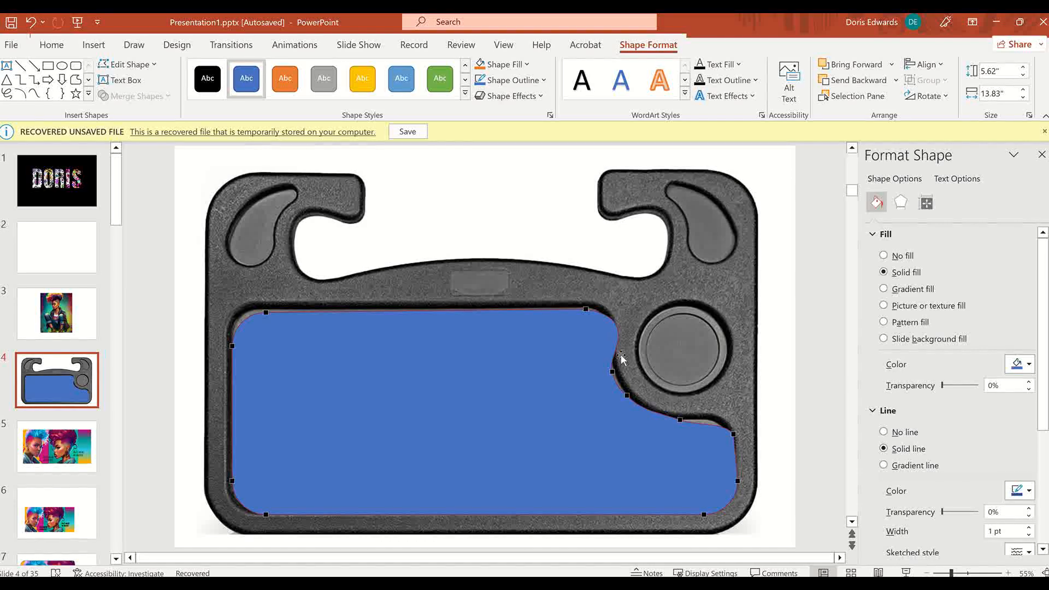
Move the two edit points at the cup holder's lower-left curve down and outward to widen the cutout beneath it.
click(612, 371)
drag(614, 387, 606, 425)
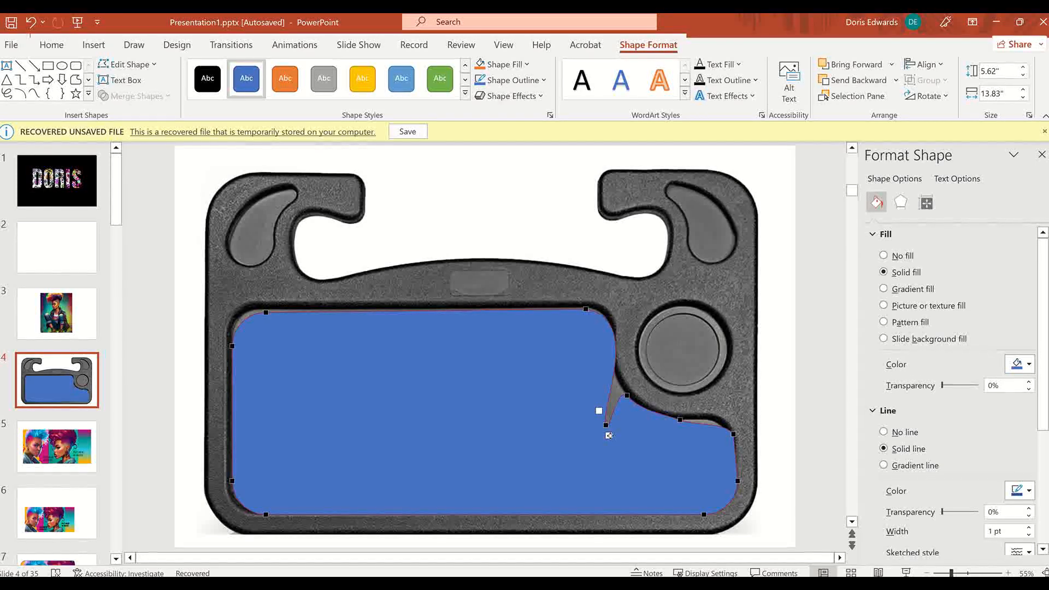
drag(630, 411, 706, 446)
drag(605, 425, 706, 439)
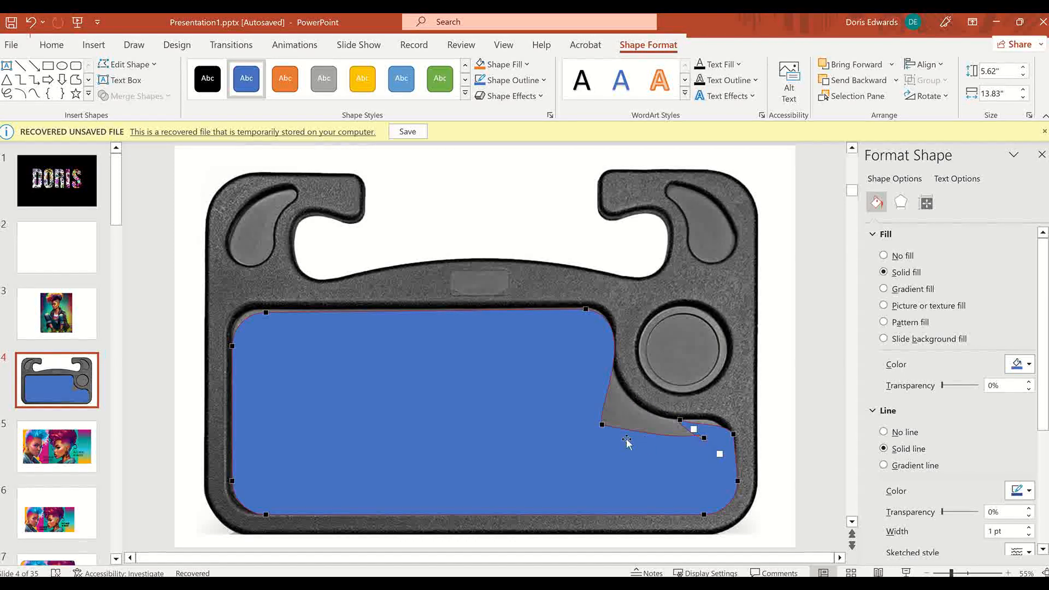
Shift the cutout's inner corner point toward the cup holder and add points up the adjoining edge, pulling them inward.
click(601, 425)
drag(602, 425, 620, 424)
drag(623, 349, 606, 388)
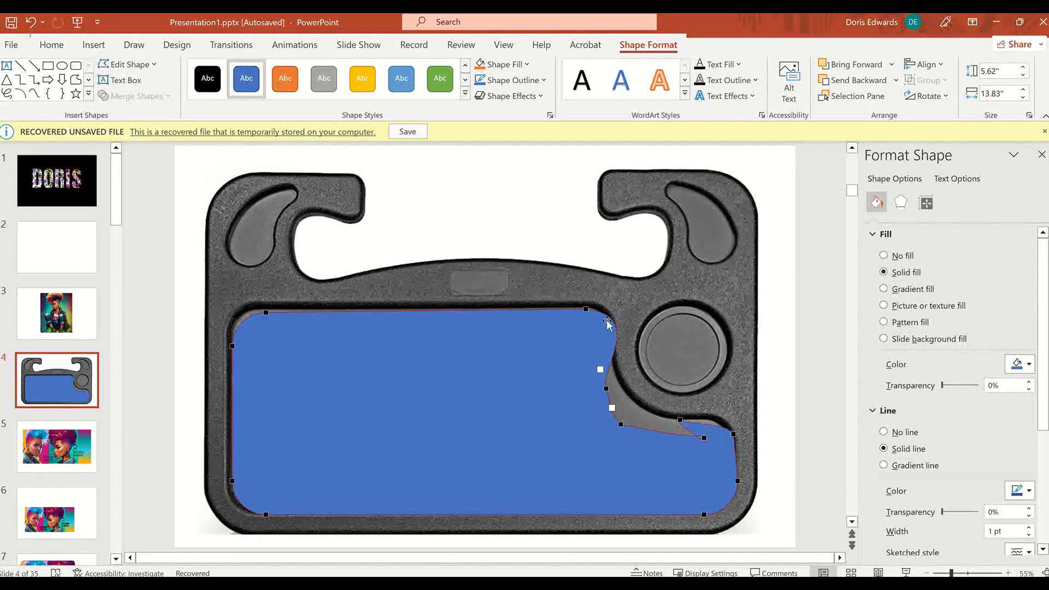
mouse_move(614, 323)
mouse_down()
mouse_move(610, 342)
mouse_move(614, 318)
mouse_move(604, 322)
mouse_up()
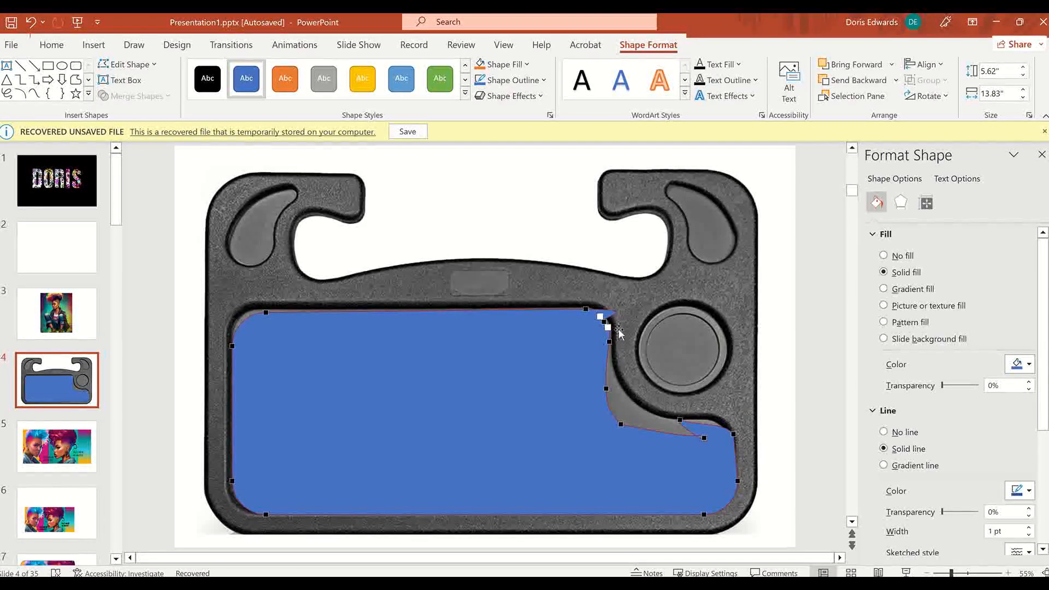
Delete the edit point below the cup holder and raise the neighbouring point to the recess edge.
click(622, 425)
right_click(681, 420)
click(724, 283)
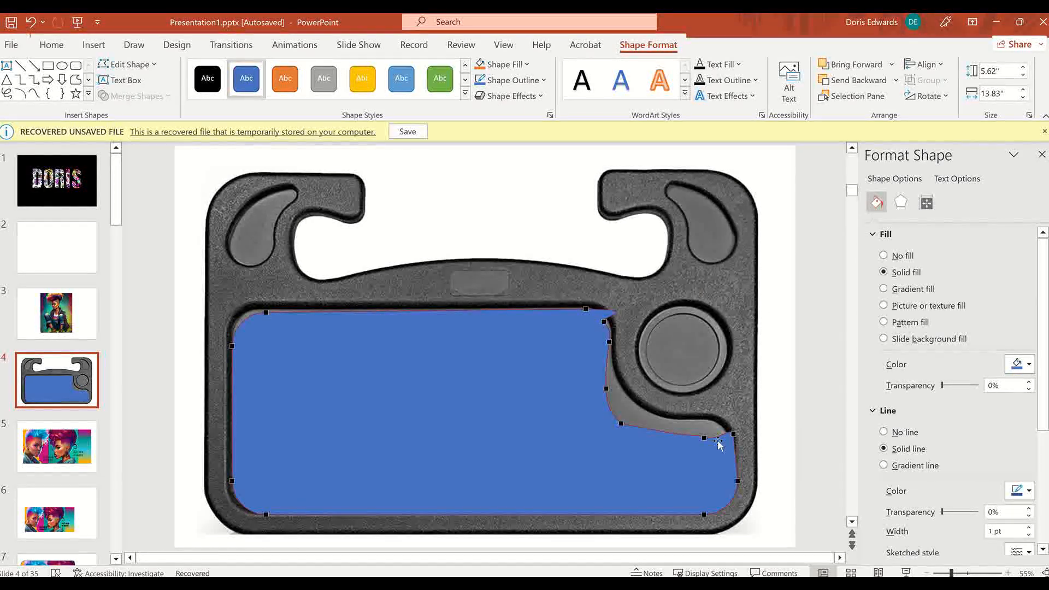
drag(705, 438, 699, 417)
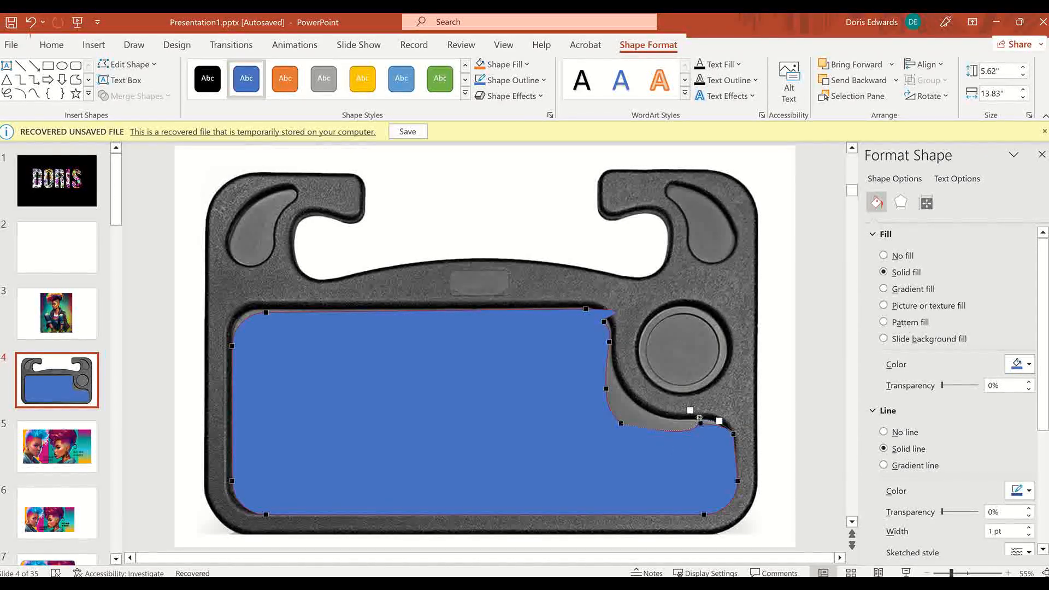
Move the two edit points on the shape's right edge inward so the edge follows the recess border below the cup holder.
click(738, 481)
drag(738, 484, 725, 481)
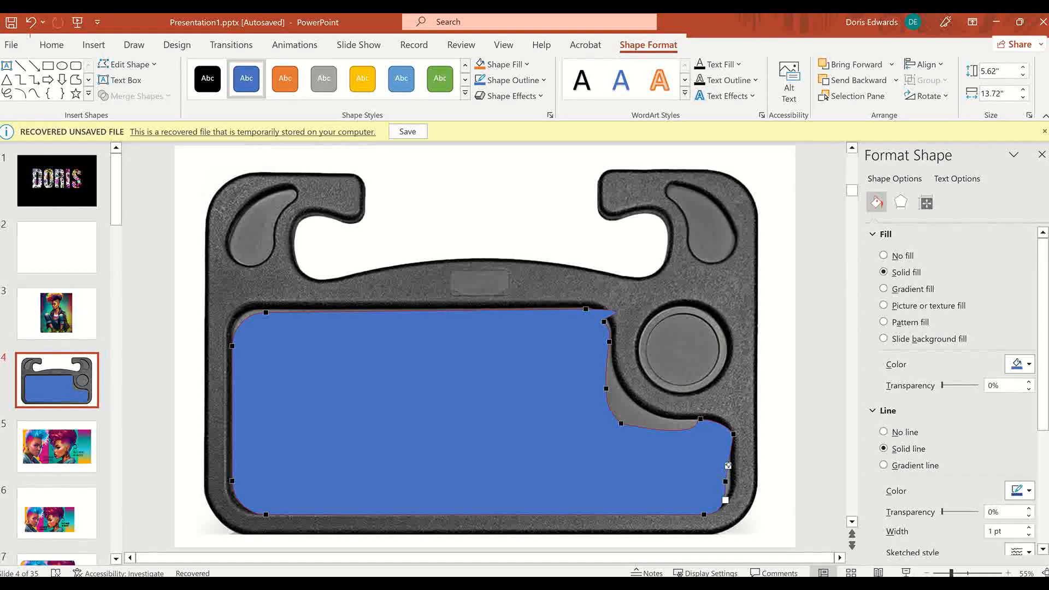
click(732, 436)
drag(729, 440, 728, 435)
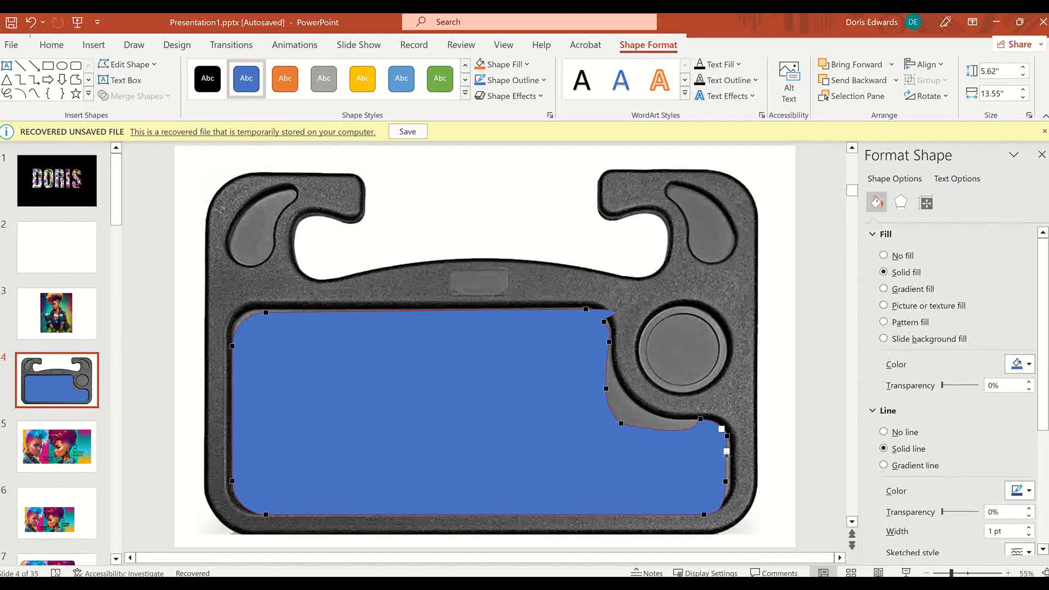
click(726, 482)
drag(726, 482, 730, 481)
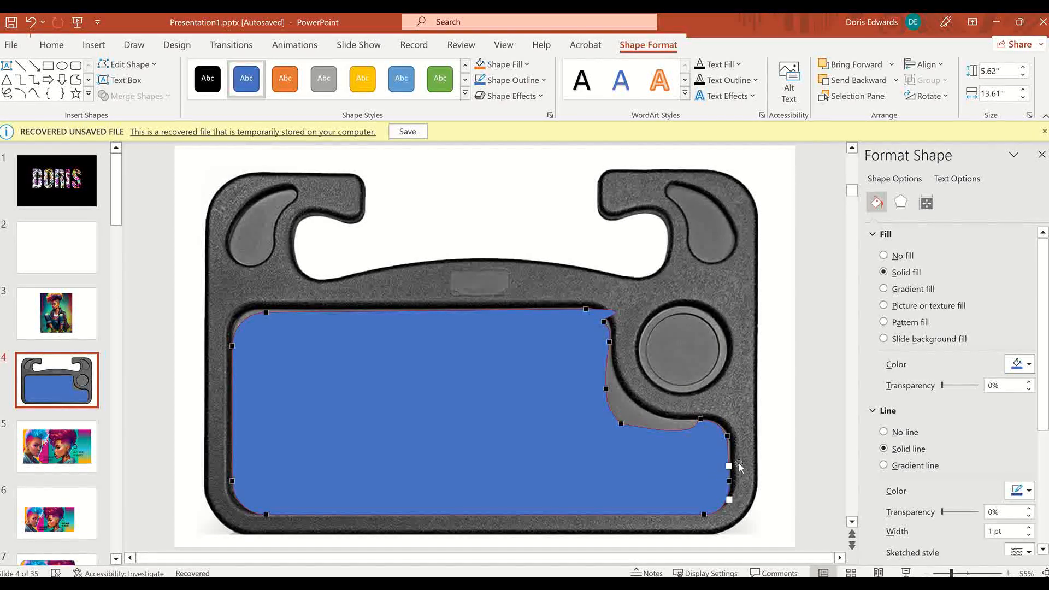
Raise the two edit points at the ends of the shape's bottom edge to the recess's lower border.
click(704, 515)
drag(704, 514, 705, 509)
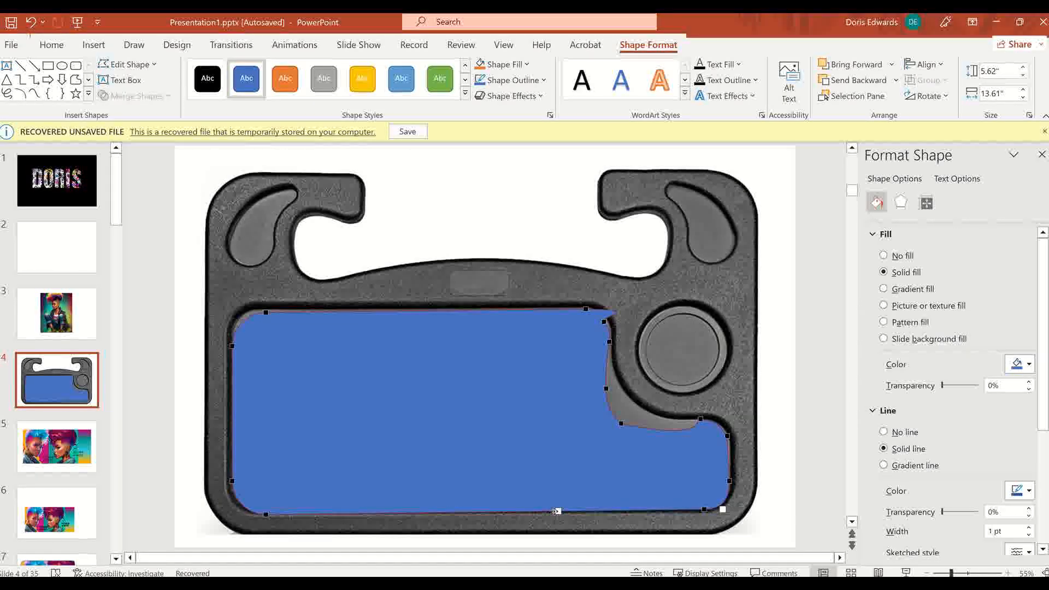
click(266, 514)
drag(266, 513, 267, 512)
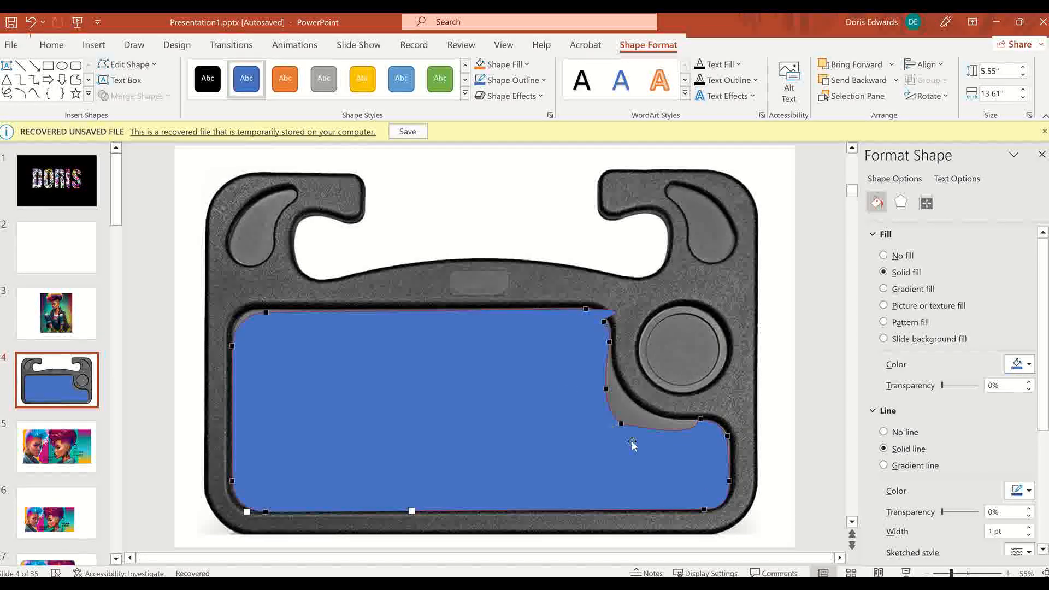
Move the cutout's inner corner point and the point above it up toward the cup holder to fill the grey gap.
click(621, 418)
drag(622, 419, 621, 401)
click(606, 388)
drag(607, 380, 609, 350)
click(621, 407)
drag(619, 403, 632, 404)
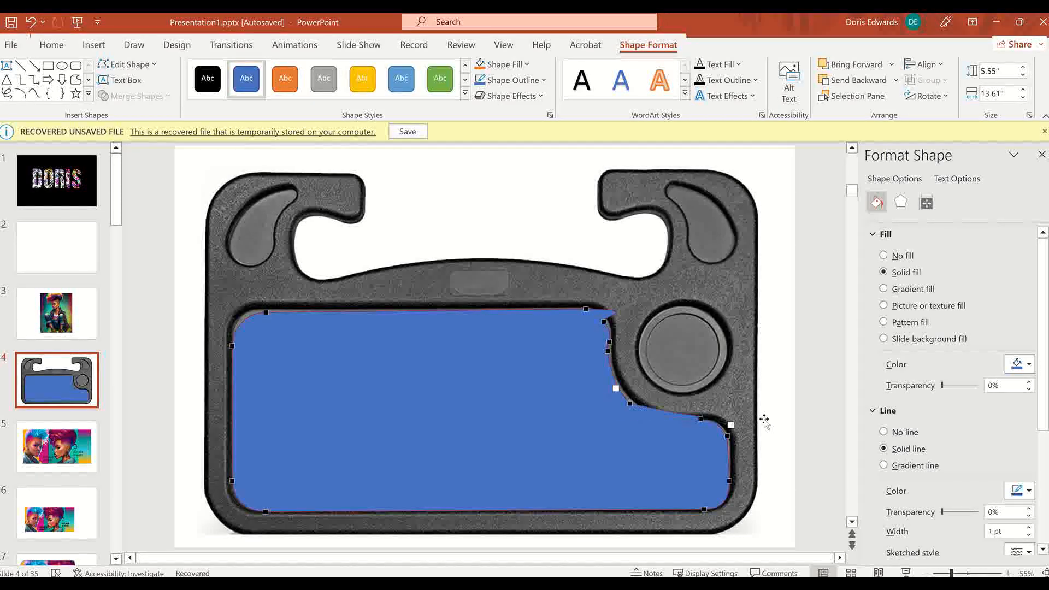
Add an edit point beneath the cup holder and adjust the neighbouring points so the cutout follows the recess curve.
click(701, 419)
mouse_move(701, 422)
mouse_down()
mouse_move(660, 416)
mouse_move(699, 429)
mouse_up()
click(661, 413)
click(661, 417)
drag(700, 430, 708, 421)
click(625, 394)
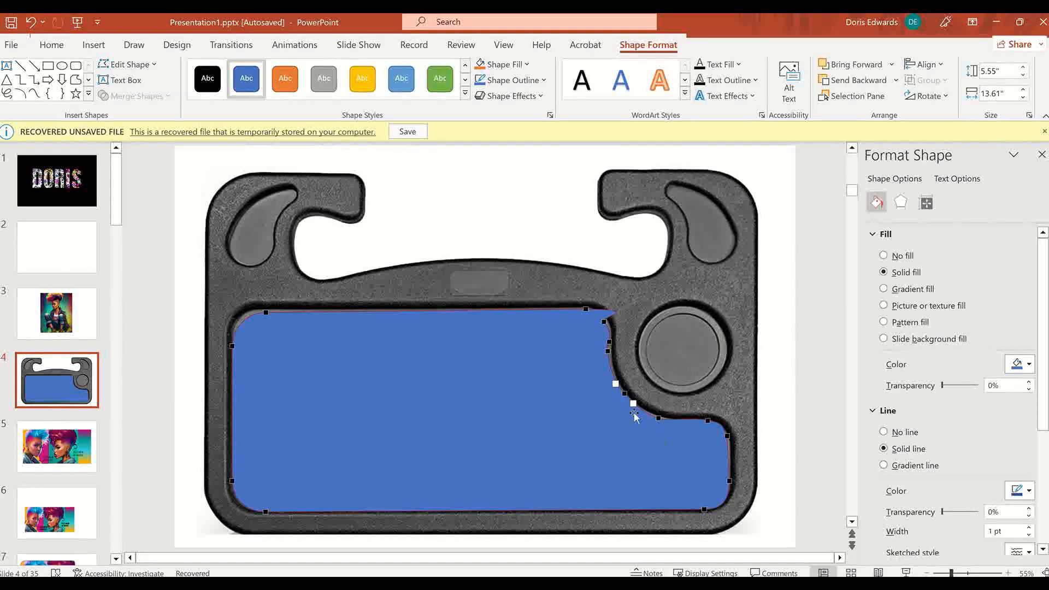
click(662, 420)
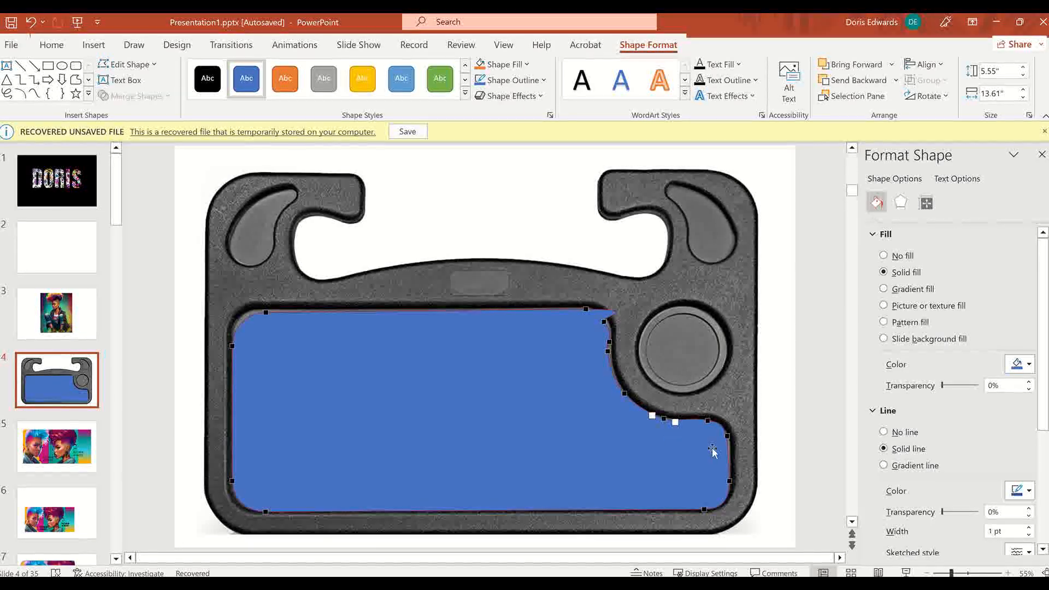
Delete the extra edit point at the corner beside the cup holder and adjust the remaining points to round that corner.
right_click(604, 321)
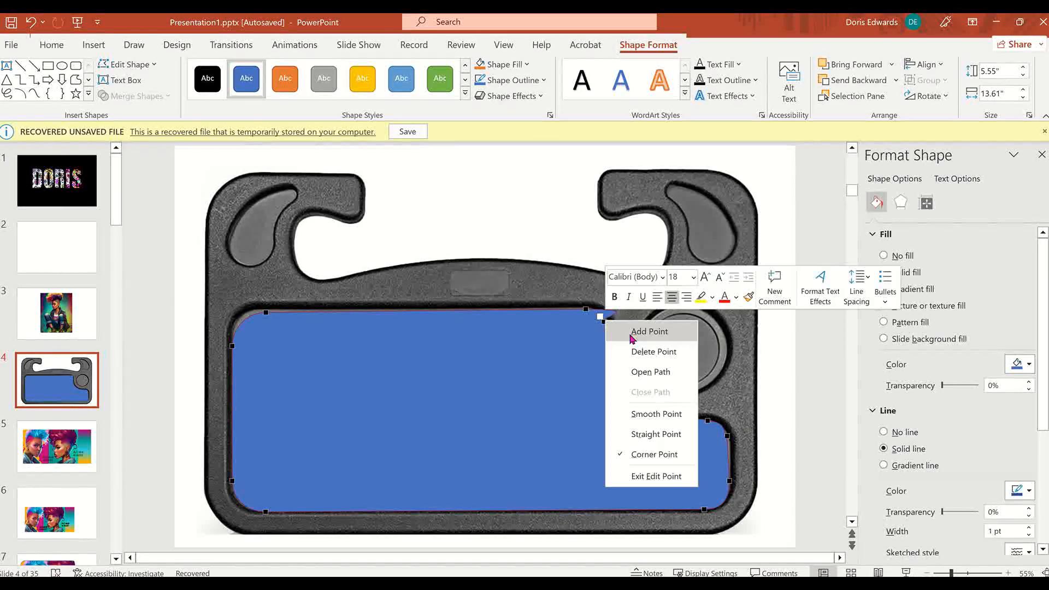
click(679, 361)
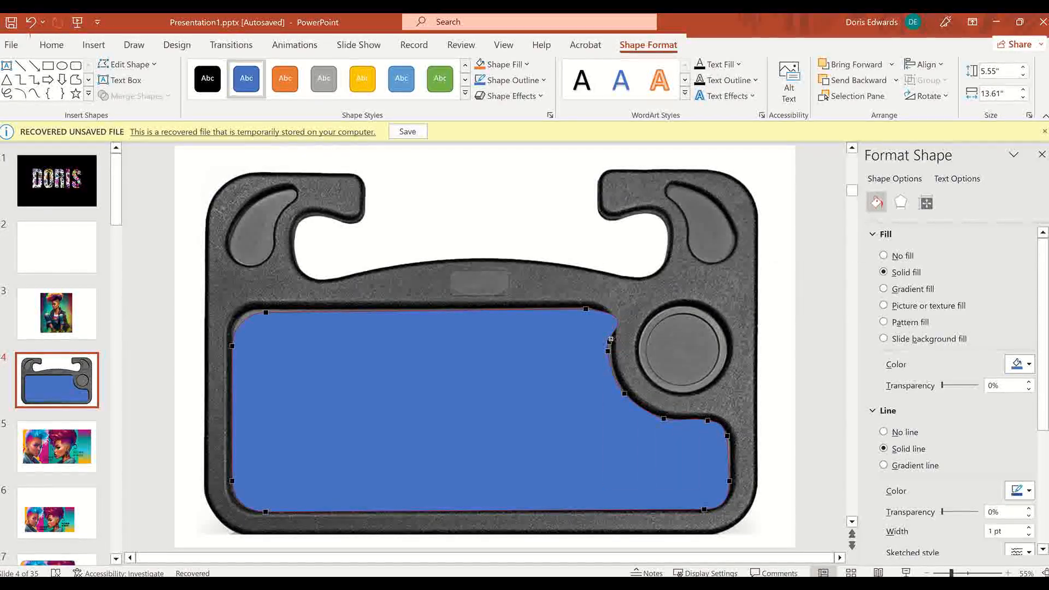
click(610, 335)
mouse_move(620, 325)
mouse_down()
mouse_move(619, 314)
mouse_move(615, 337)
mouse_up()
mouse_move(614, 335)
mouse_down()
mouse_move(601, 310)
mouse_move(560, 308)
mouse_move(593, 310)
mouse_move(611, 339)
mouse_up()
click(588, 313)
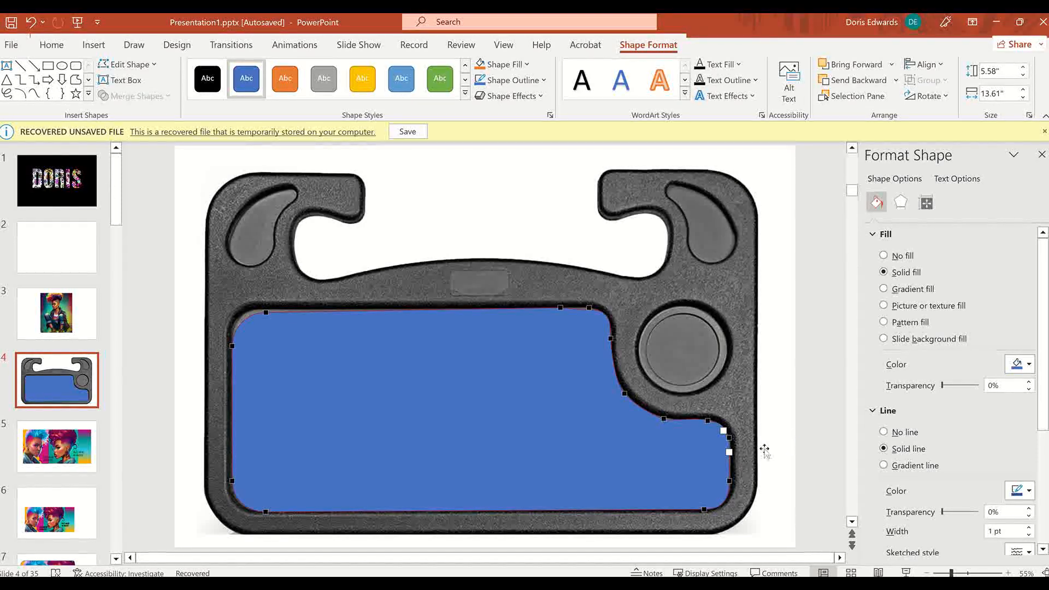
Shift the upper edit point on the shape's right edge slightly outward to the recess border and finish point editing.
click(729, 452)
drag(729, 452, 731, 452)
click(827, 440)
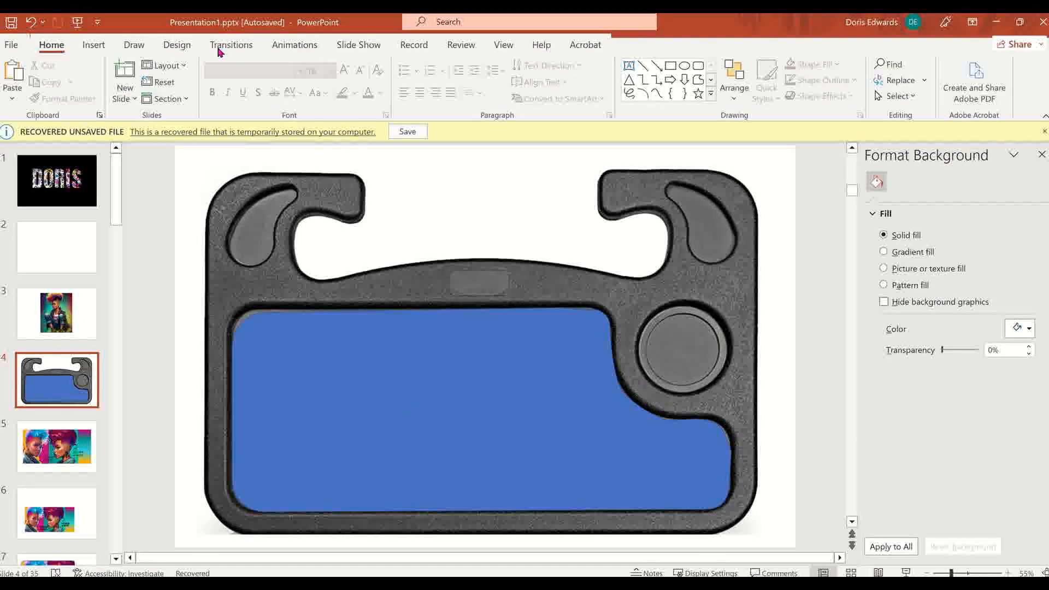
Edit the shape's points again, refining the upper-left corner, the curve below the cup holder and the right edge.
click(295, 362)
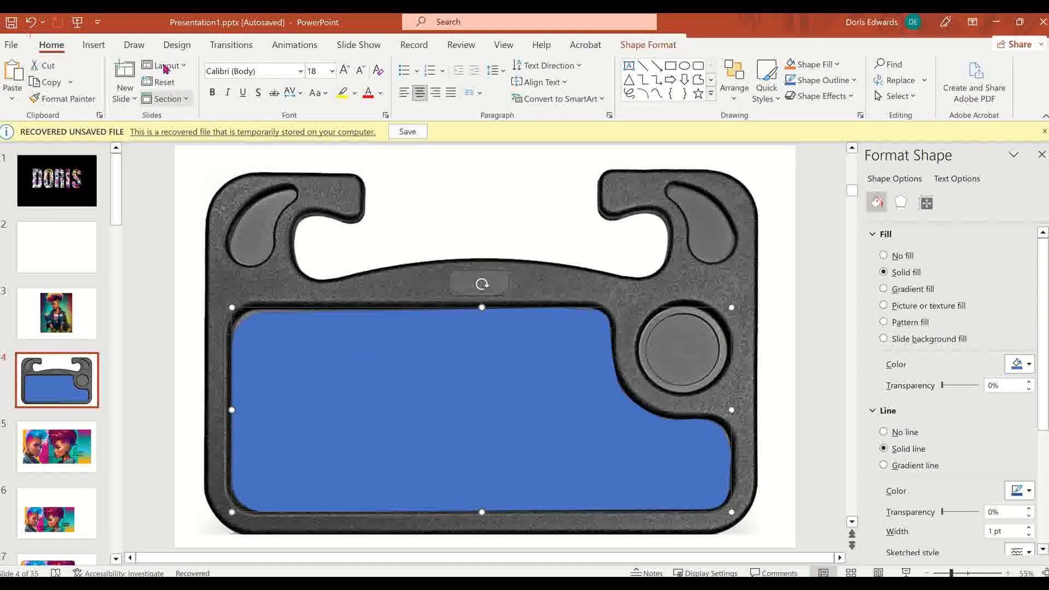
click(668, 48)
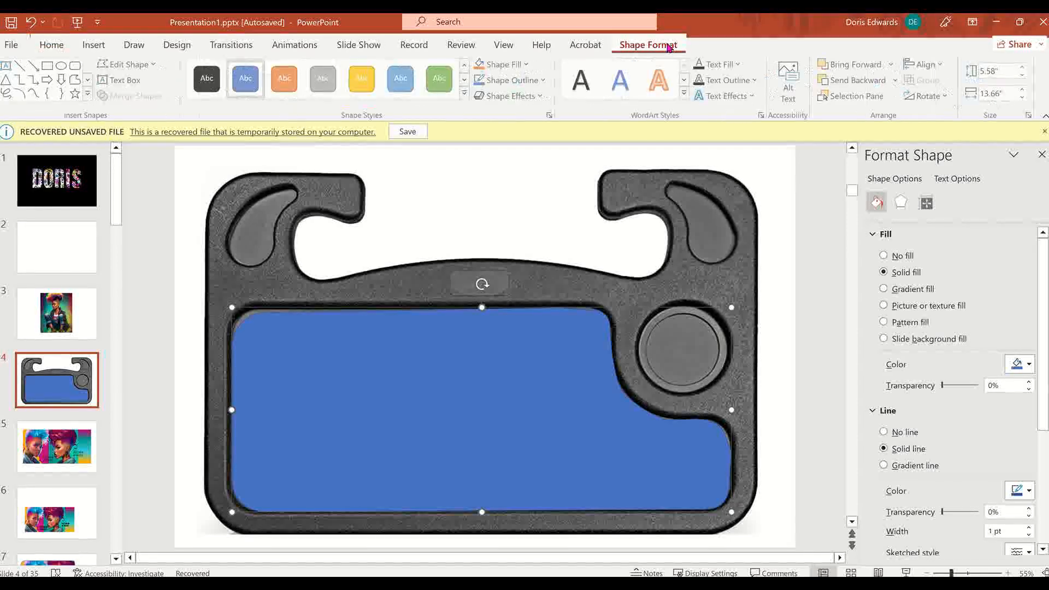
click(155, 65)
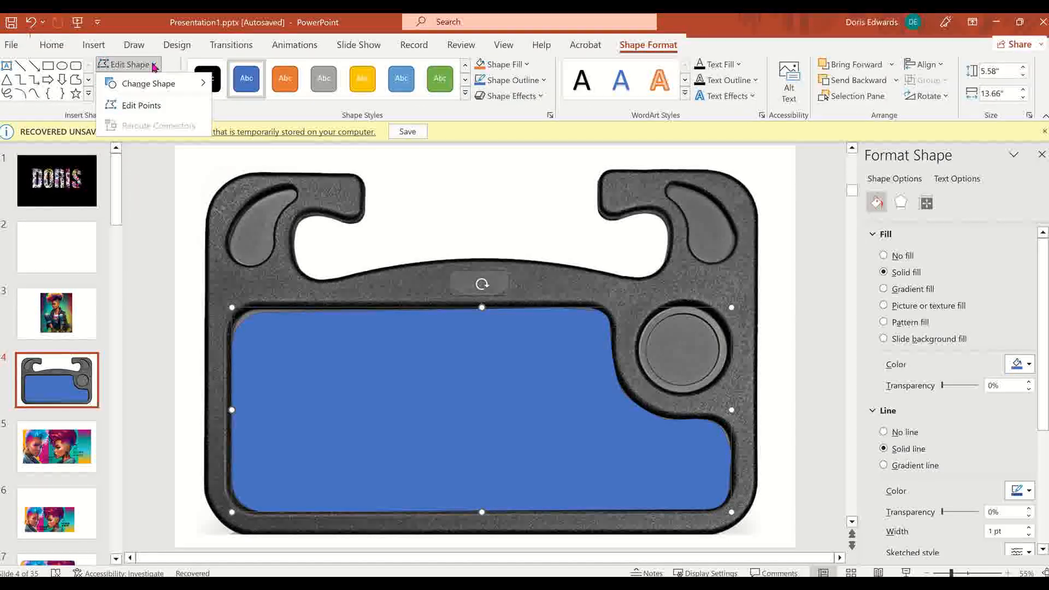
click(147, 107)
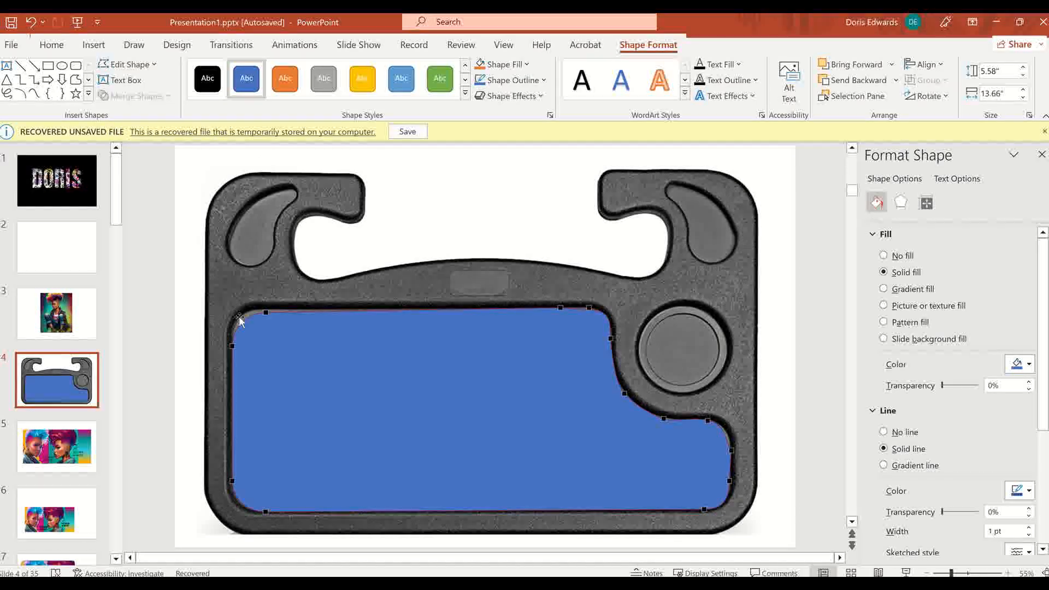
drag(263, 313, 257, 313)
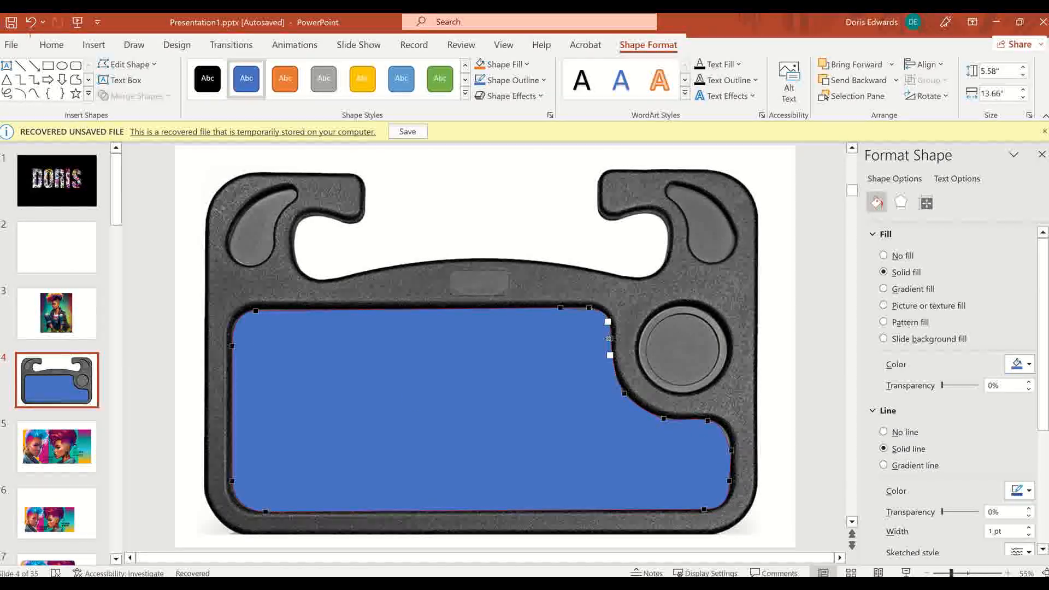
click(664, 419)
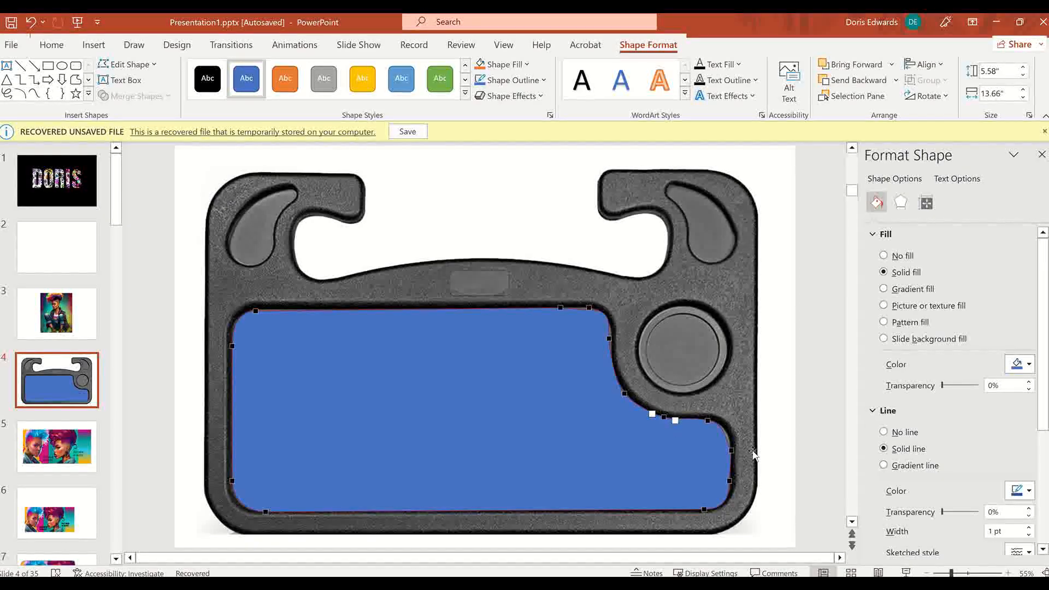
drag(731, 452, 731, 443)
click(792, 449)
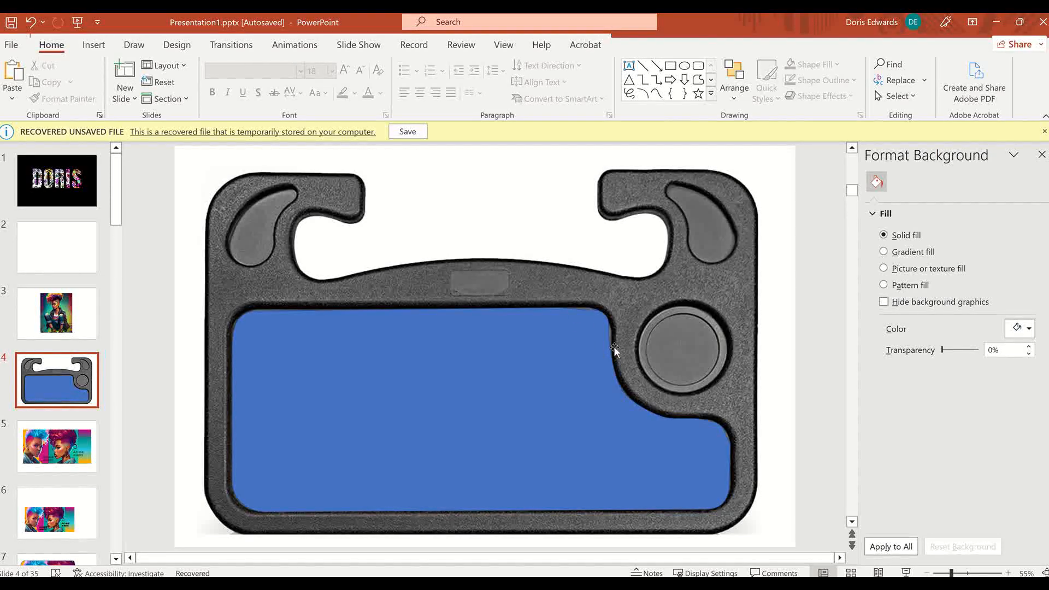
Reopen the shape's edit points and reshape the upper corner beside the cup holder by moving its points and curve handles.
double_click(492, 425)
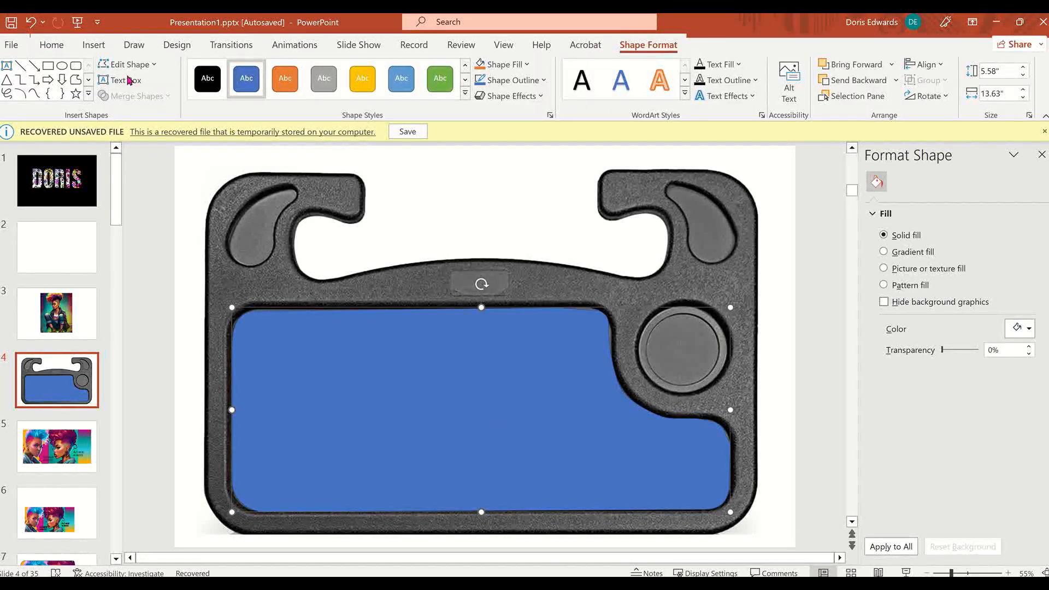
click(136, 64)
click(166, 106)
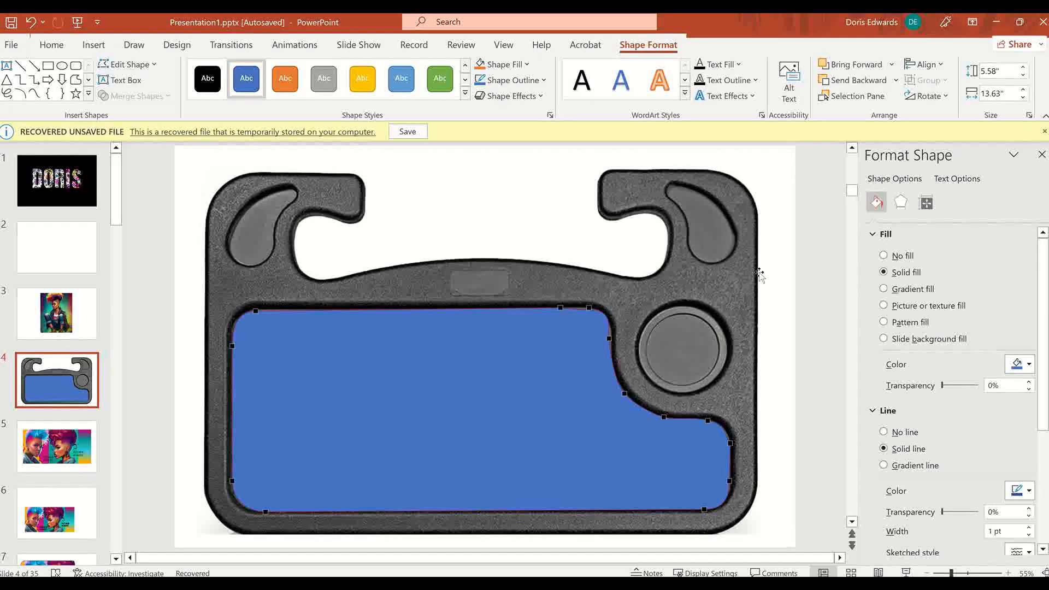
click(610, 338)
click(588, 308)
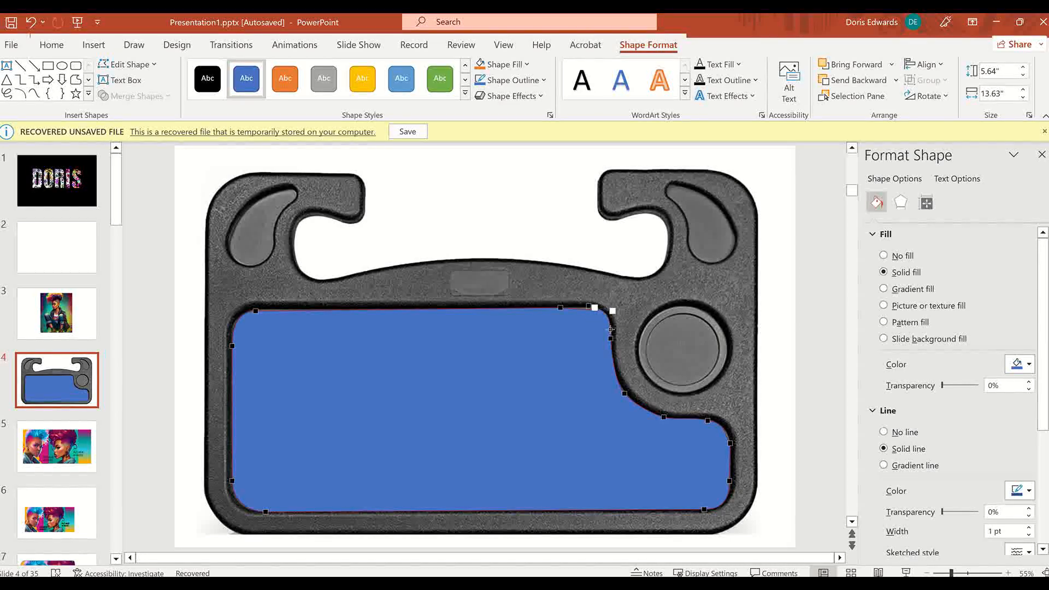
drag(589, 306, 610, 309)
drag(591, 309, 578, 309)
drag(574, 306, 575, 306)
drag(611, 339, 614, 339)
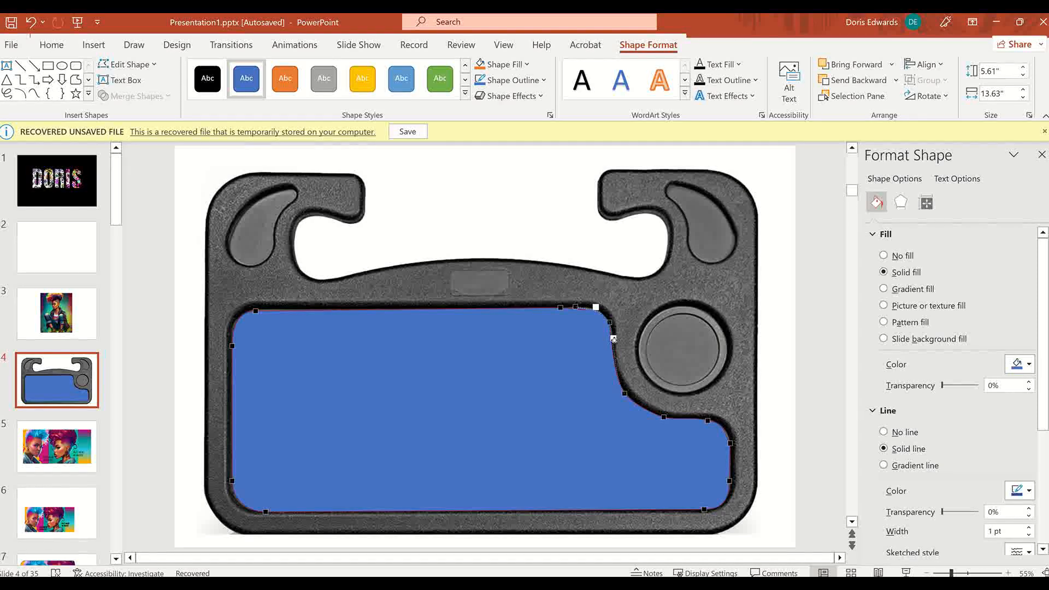
Nudge the cutout's curve point toward the cup holder, exit point editing and realign the whole shape over the recess.
click(626, 393)
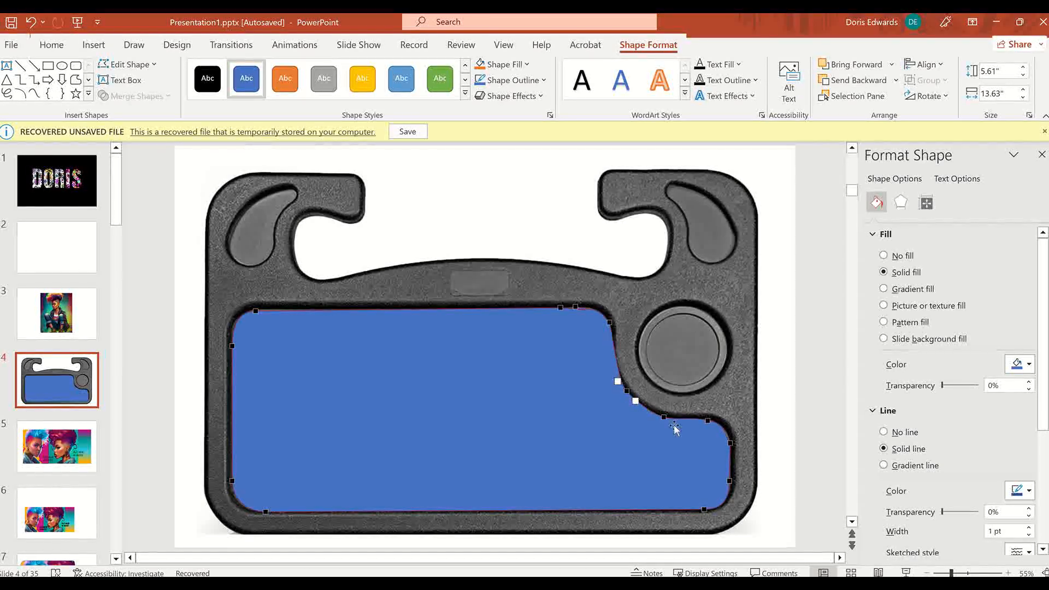
key(Escape)
drag(668, 418, 671, 421)
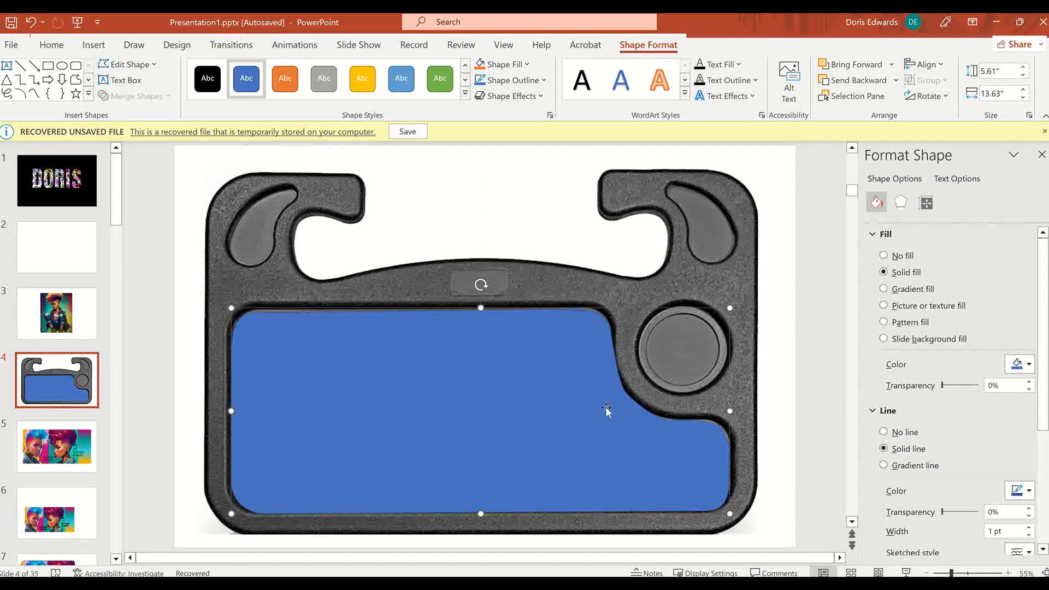
drag(565, 417, 566, 418)
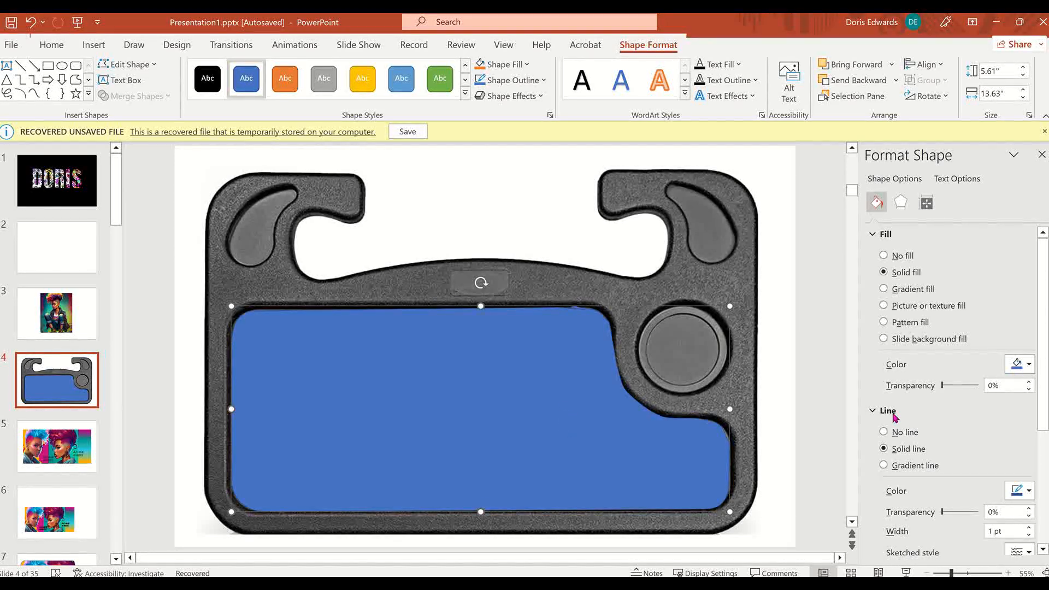
click(788, 392)
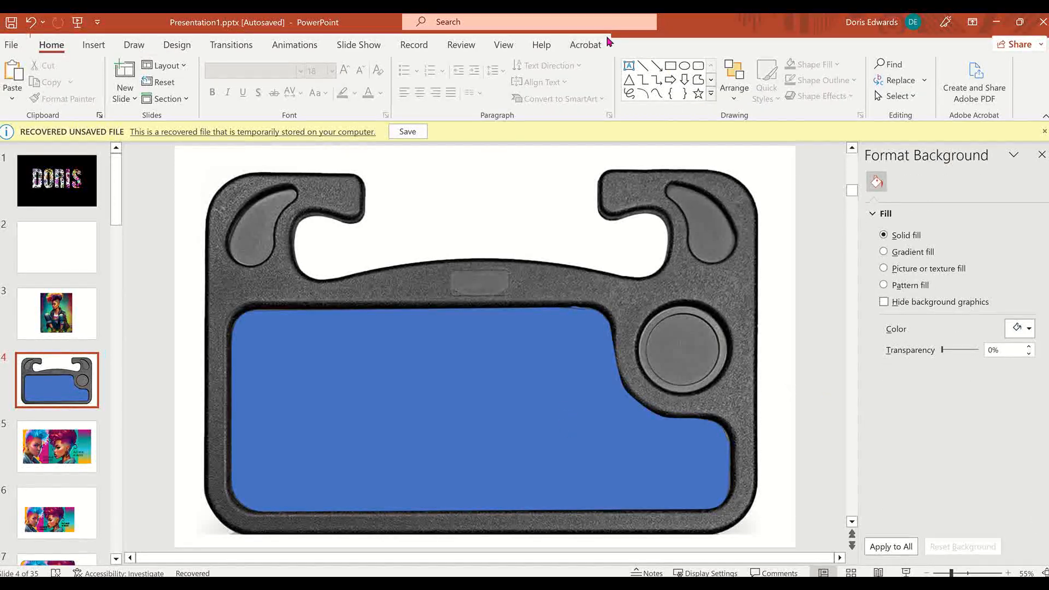
Delete the extra edit point on the shape's top edge near the corner beside the cup holder.
click(586, 311)
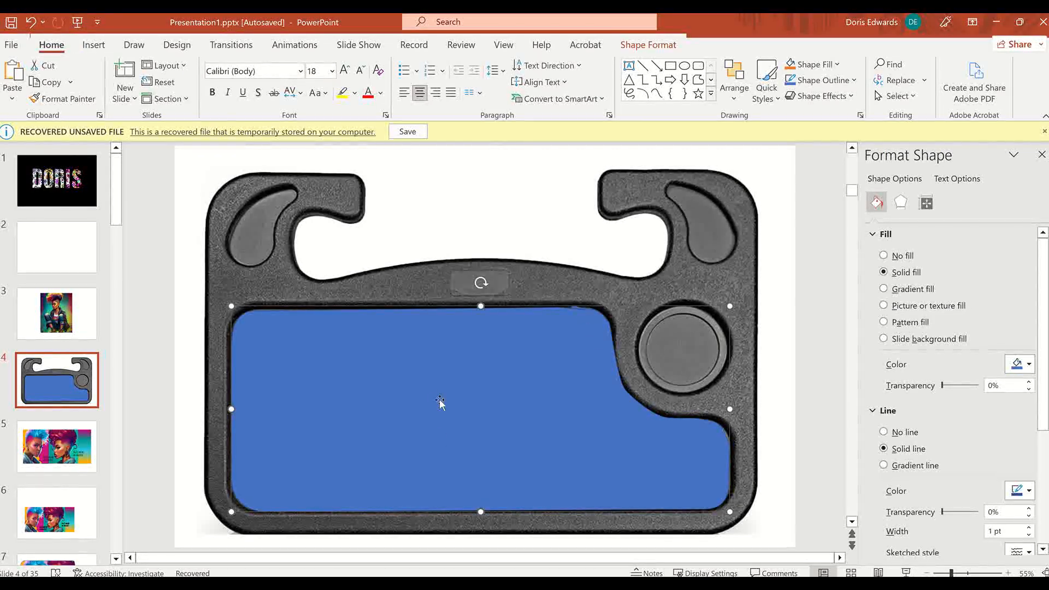
click(636, 46)
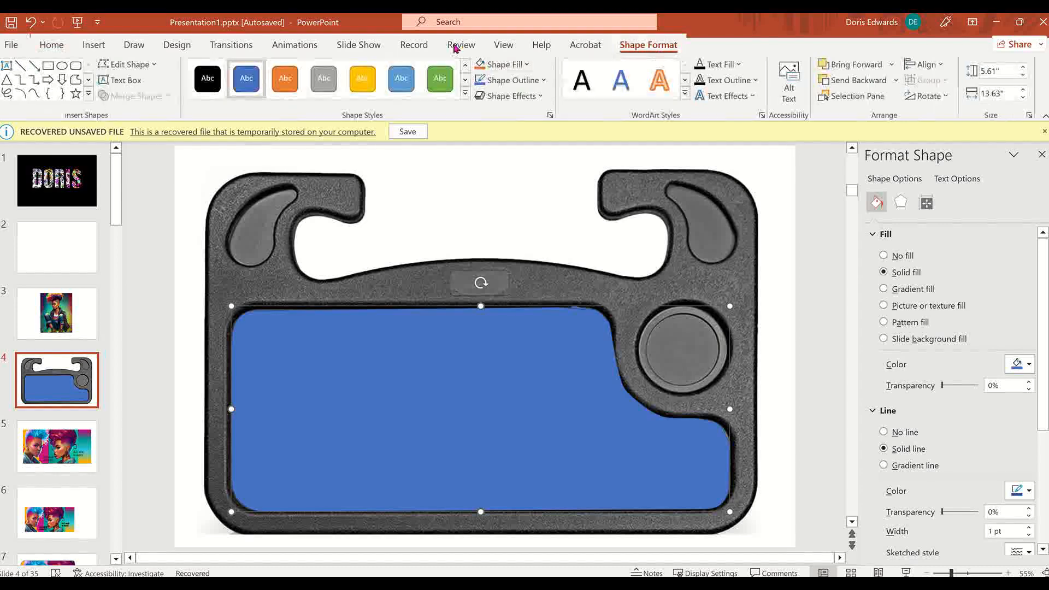
click(127, 65)
click(139, 103)
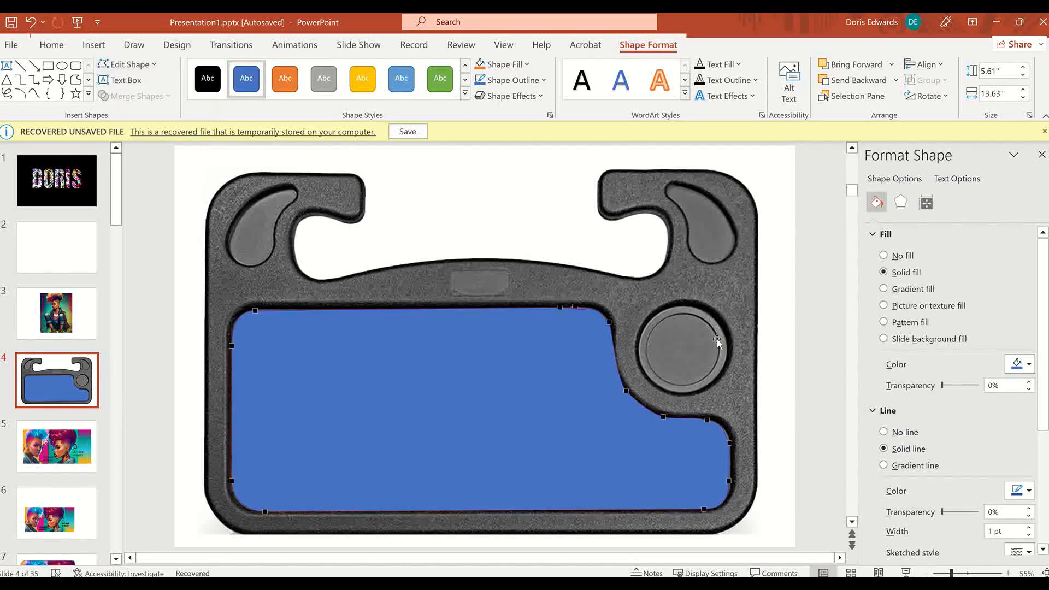
right_click(576, 309)
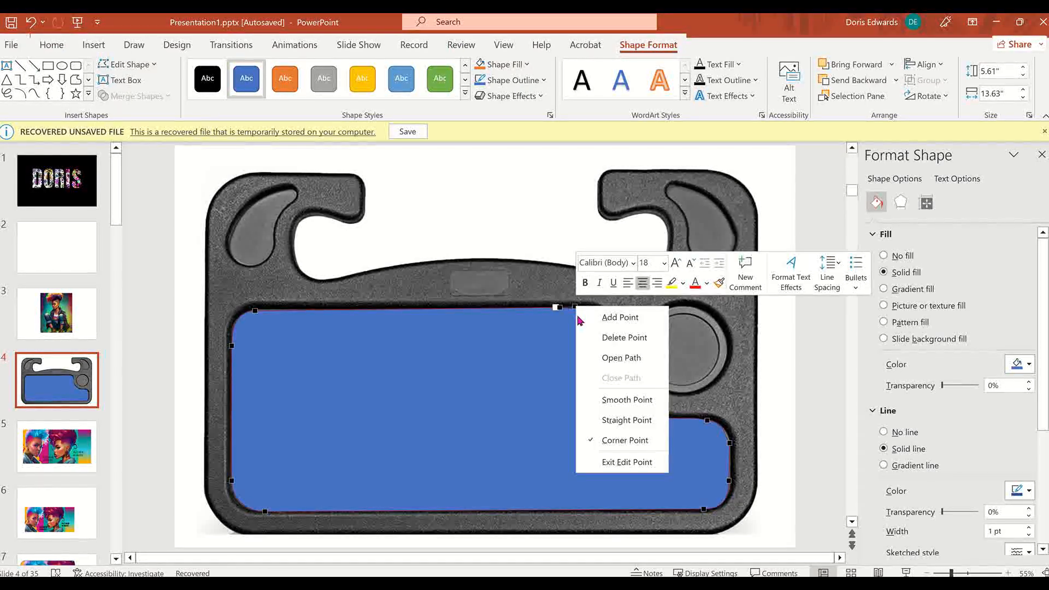
click(622, 339)
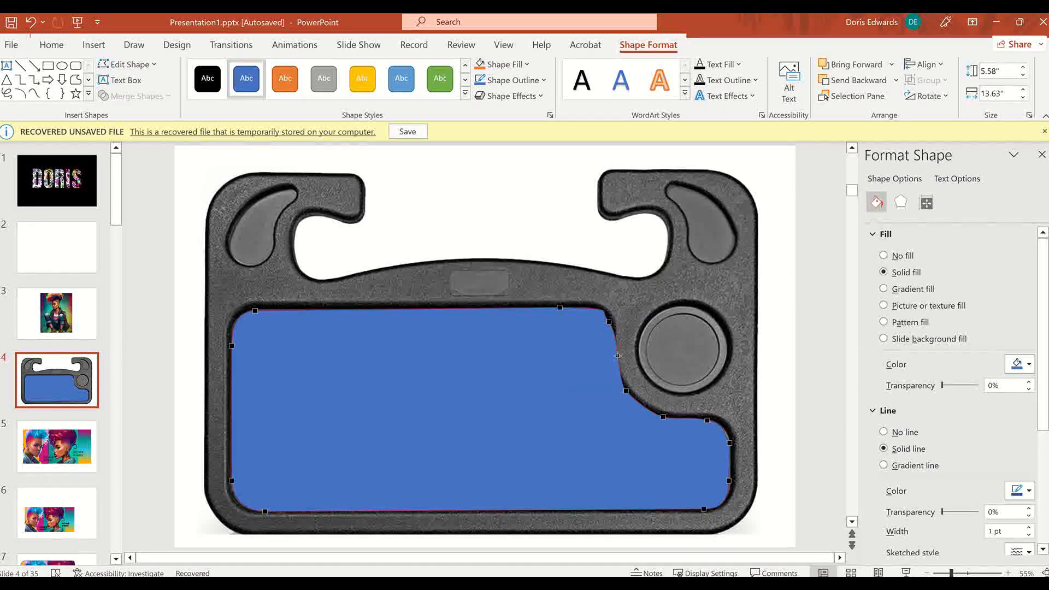
click(616, 355)
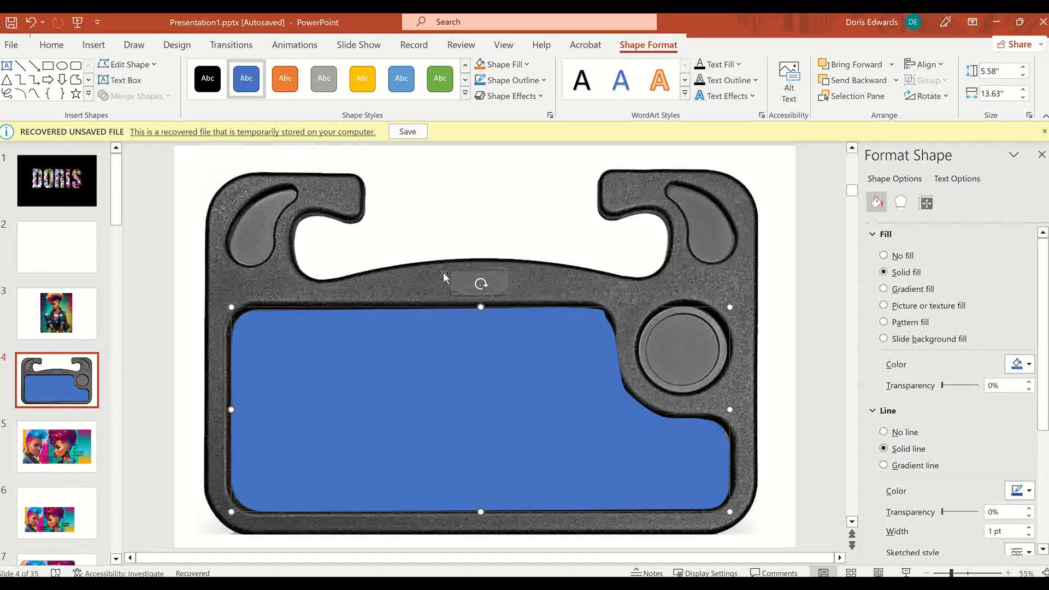
Reopen the edit points and refine the corner beside the cup holder and the cutout's curve point to match the recess.
click(129, 64)
click(147, 104)
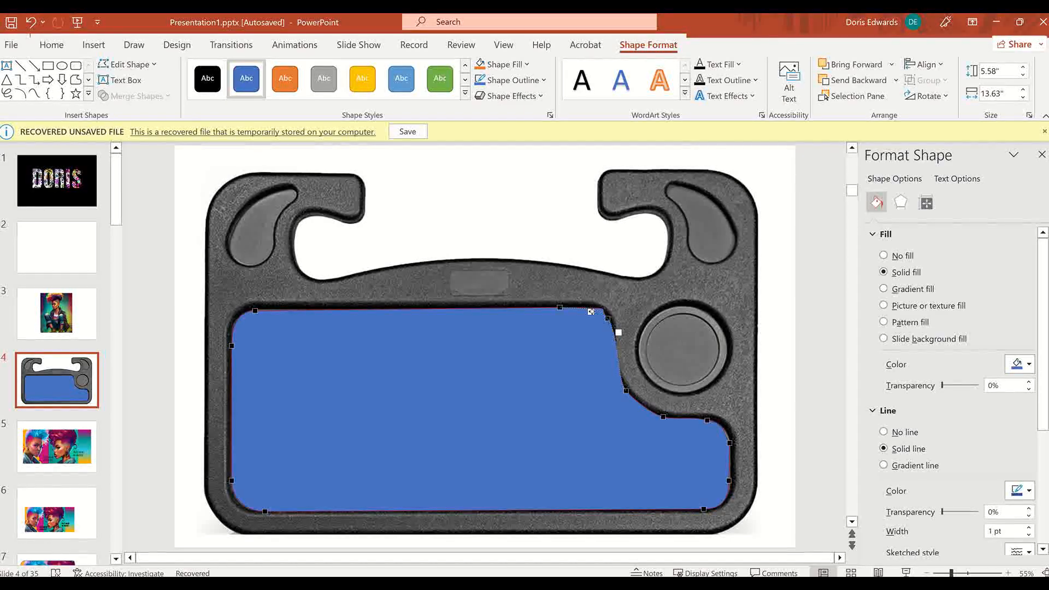
drag(619, 332, 610, 332)
drag(608, 319, 611, 314)
mouse_move(628, 391)
mouse_down()
mouse_move(642, 406)
mouse_move(623, 390)
mouse_up()
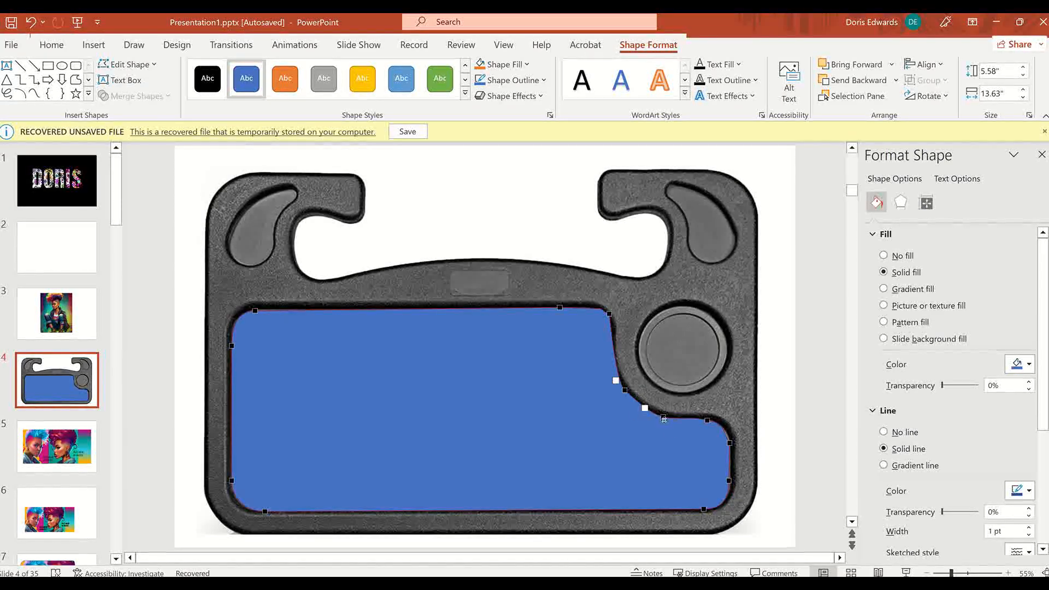
Nudge the corner points below the cup holder, add an edit point on the steep edge beside it, and finish point editing.
click(707, 420)
click(730, 442)
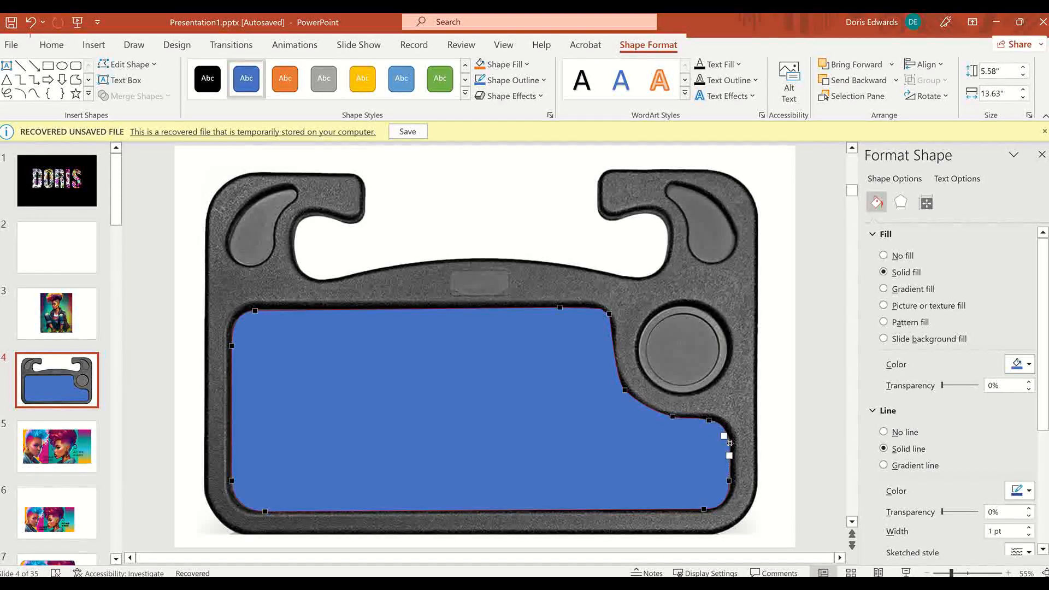
click(614, 352)
drag(612, 353, 613, 354)
click(799, 300)
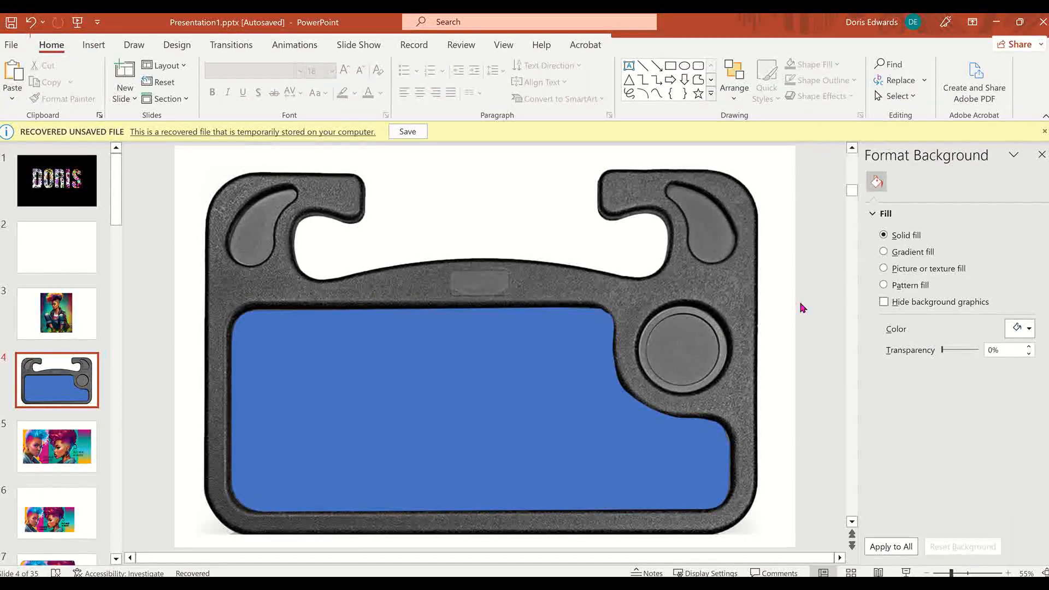
Reopen the shape's edit points and refine the upper corner and the curved cutout edge beside the cup holder to match the recess.
click(600, 325)
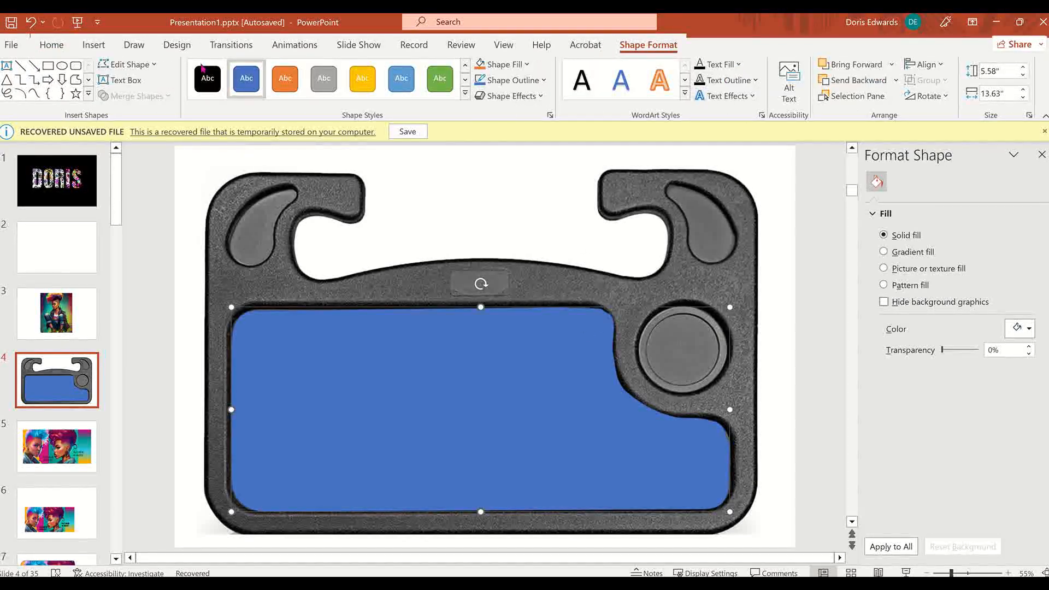
click(139, 67)
click(146, 107)
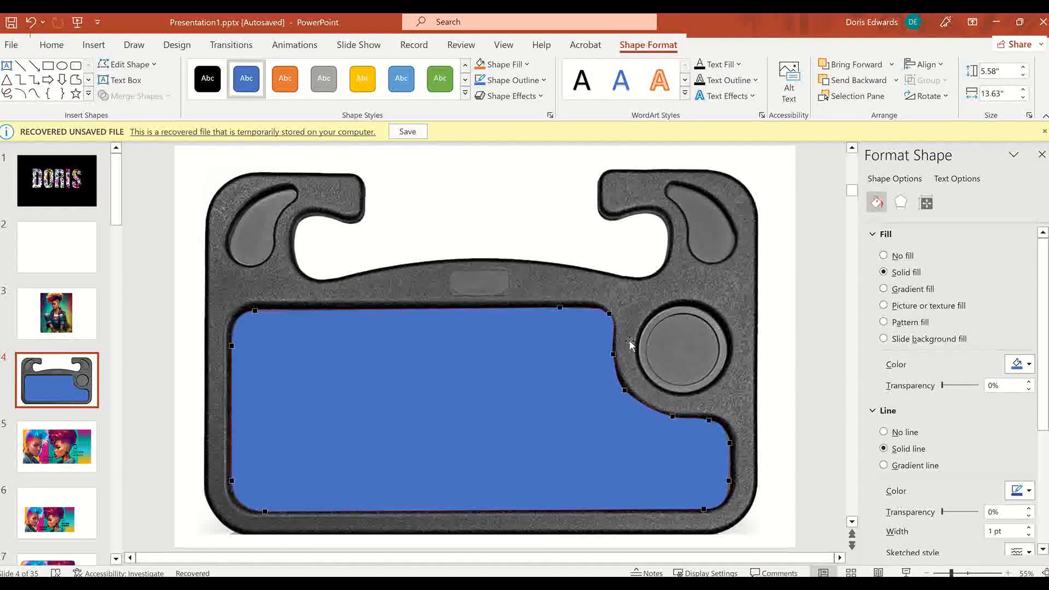
drag(610, 315, 614, 322)
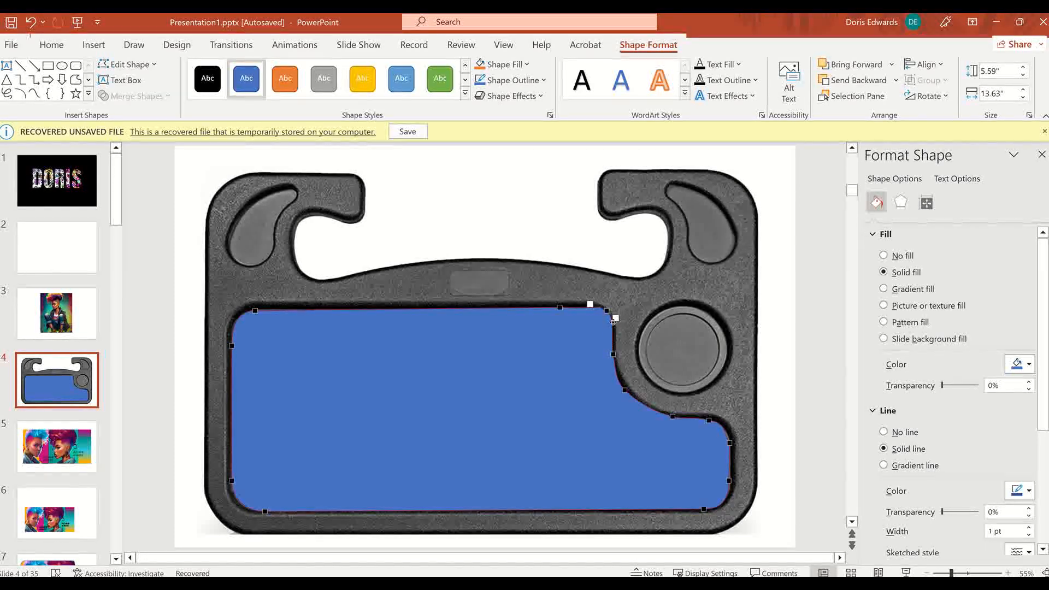
click(612, 354)
click(607, 311)
drag(607, 315, 608, 313)
click(612, 354)
click(625, 390)
drag(623, 387, 629, 390)
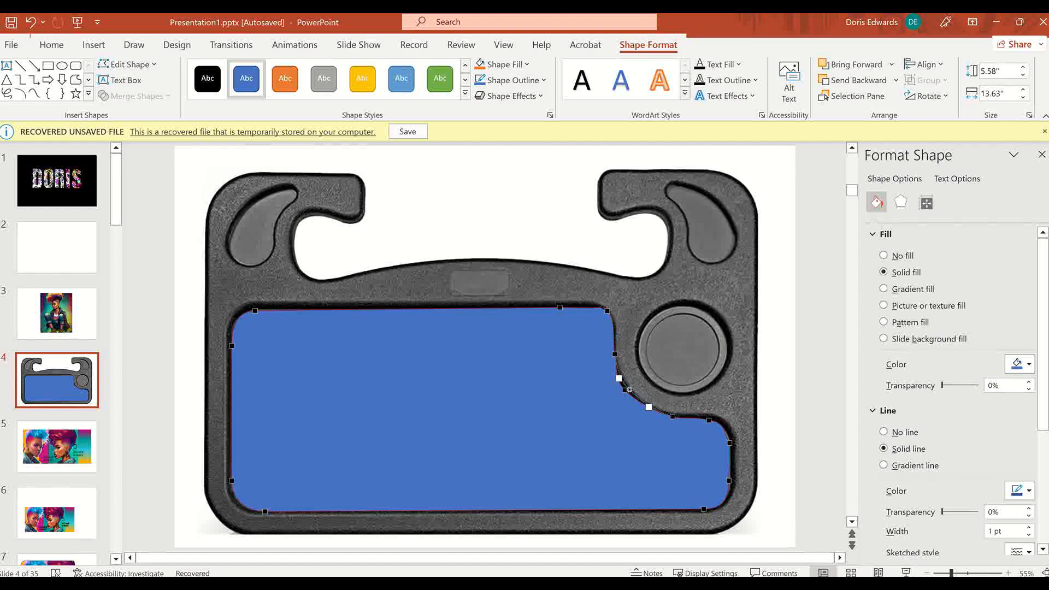
click(779, 393)
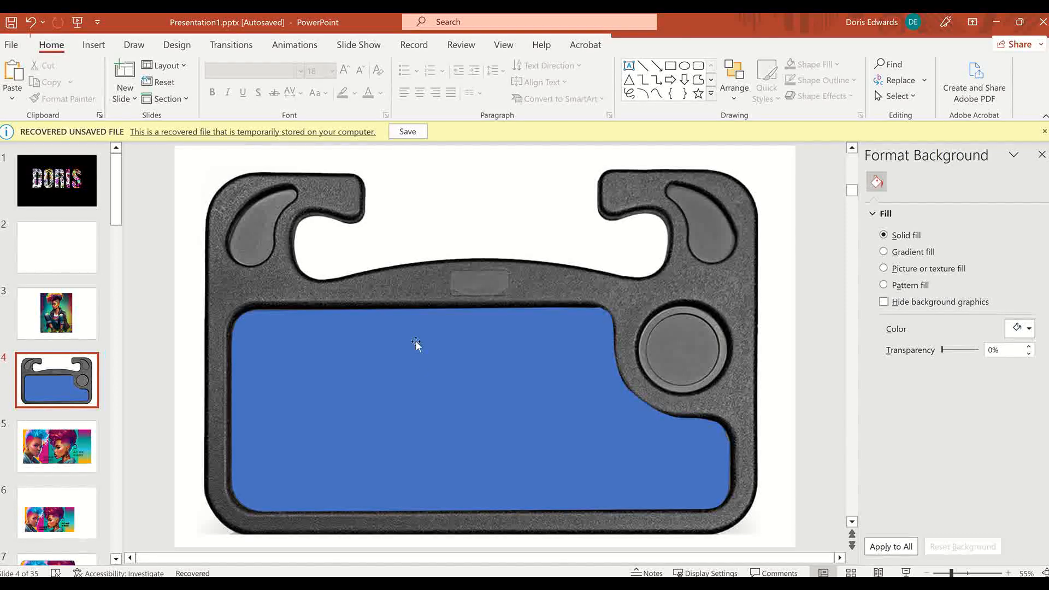
Delete the steering-wheel tray picture behind the blue shape and move the shape up toward the middle of the slide.
drag(304, 233, 303, 213)
key(Delete)
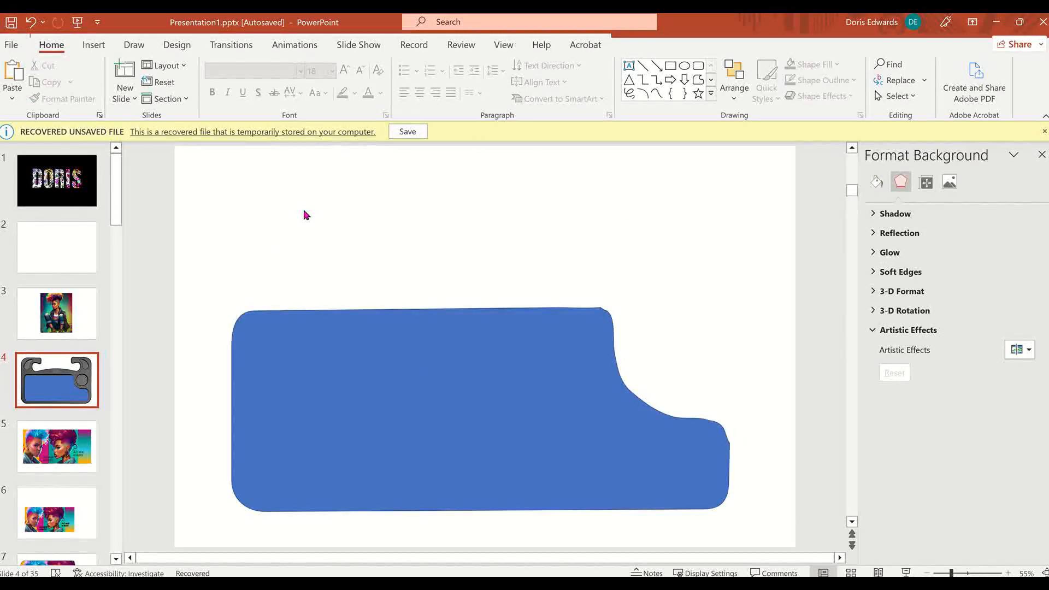
click(420, 320)
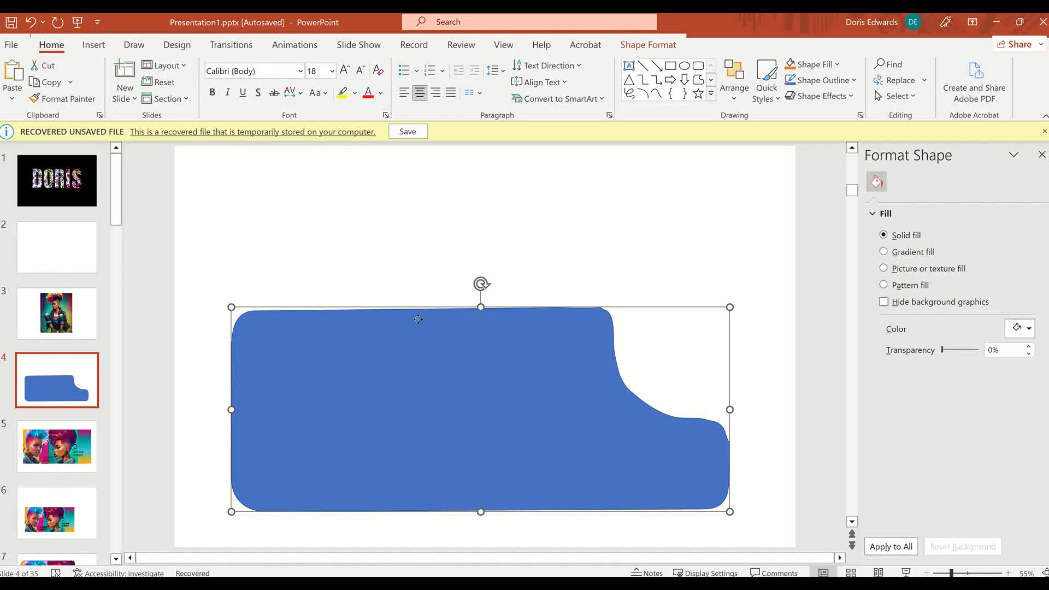
drag(455, 399, 415, 282)
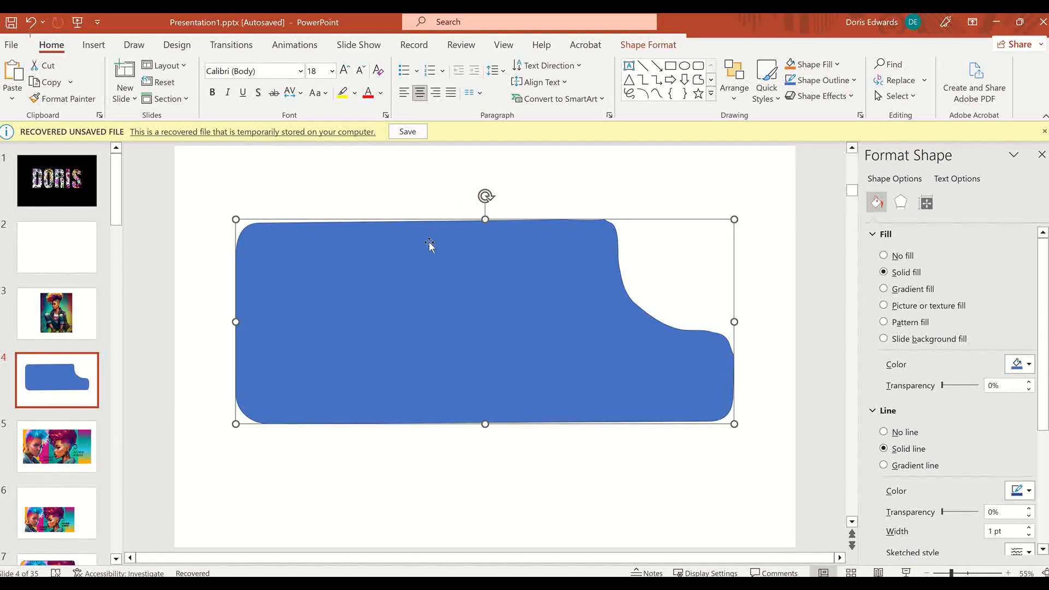
drag(428, 244, 415, 281)
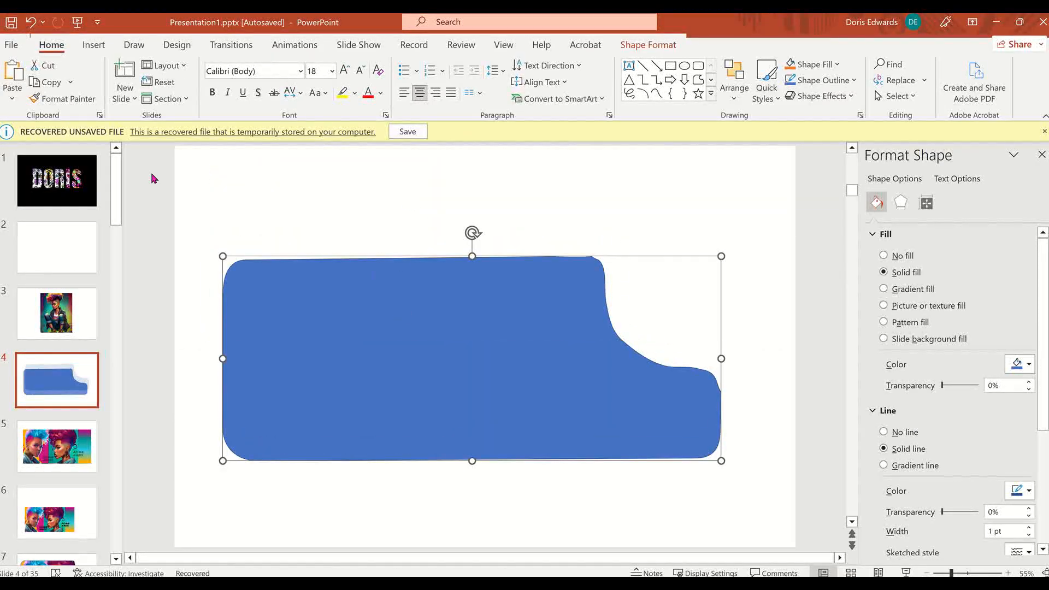
Copy the flower-patterned lettering picture from slide 1.
click(82, 241)
click(72, 191)
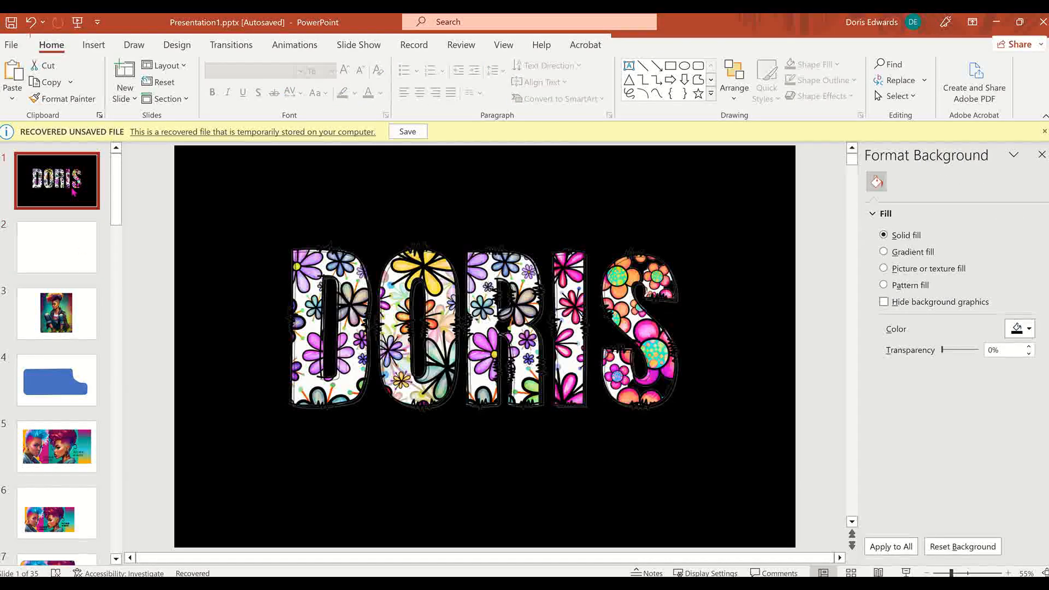
click(452, 278)
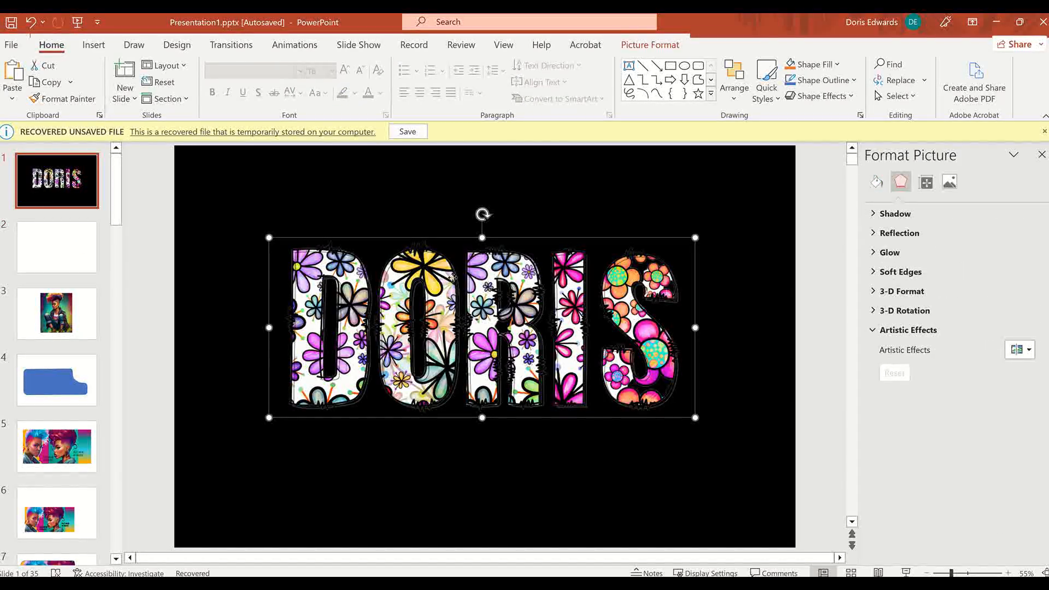
right_click(453, 280)
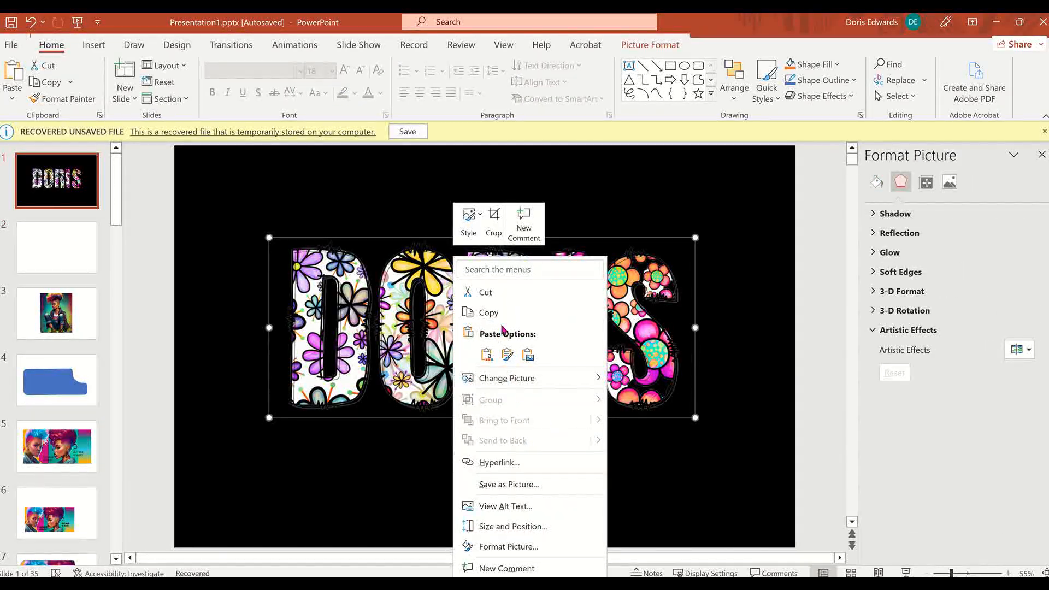
click(514, 313)
Give the blue tray shape on slide 4 a picture fill using the copied lettering from the clipboard.
click(57, 382)
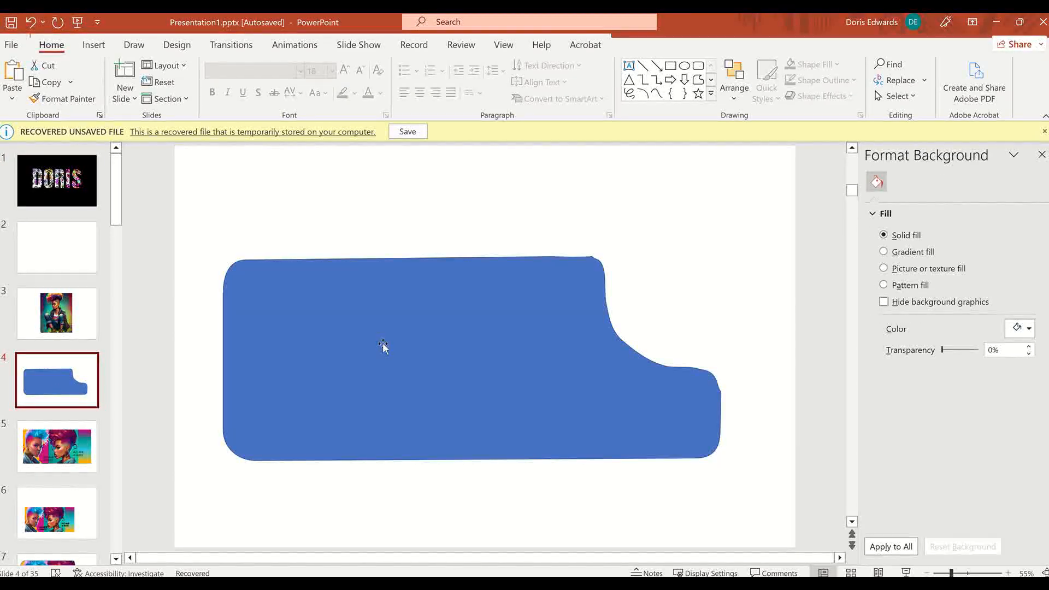
click(383, 342)
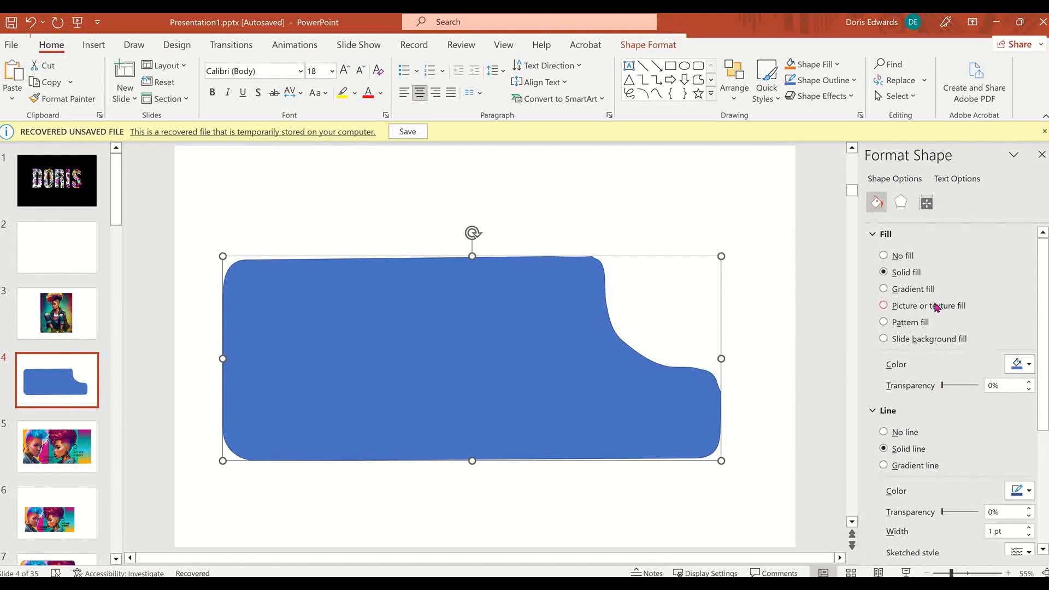
click(884, 306)
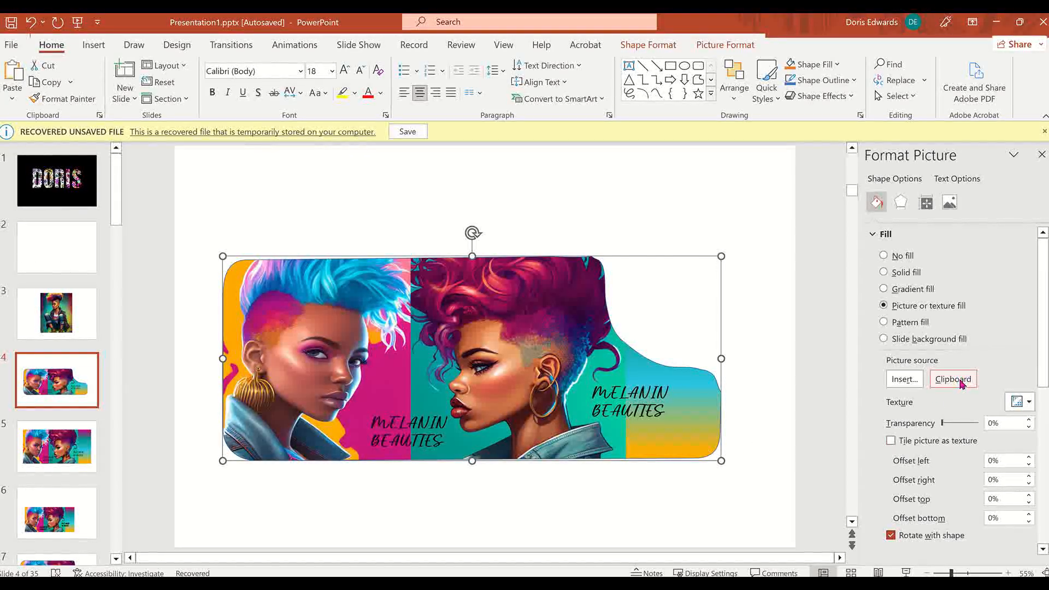
click(961, 383)
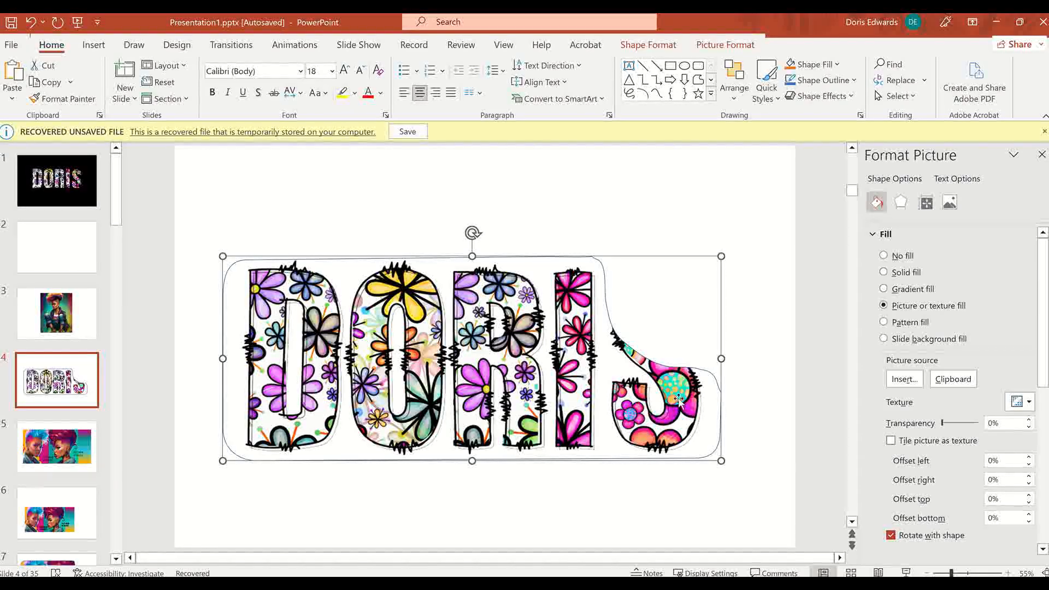
Insert the Desktop picture of a black cat with sunglasses in a black-and-pink convertible onto the empty slide 2.
click(82, 238)
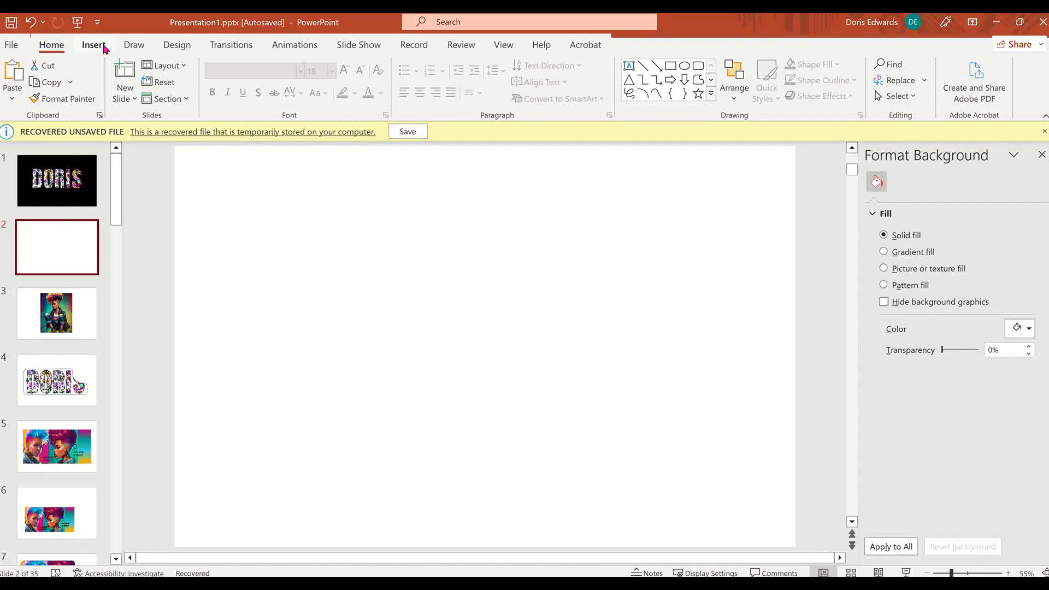
click(104, 48)
click(102, 99)
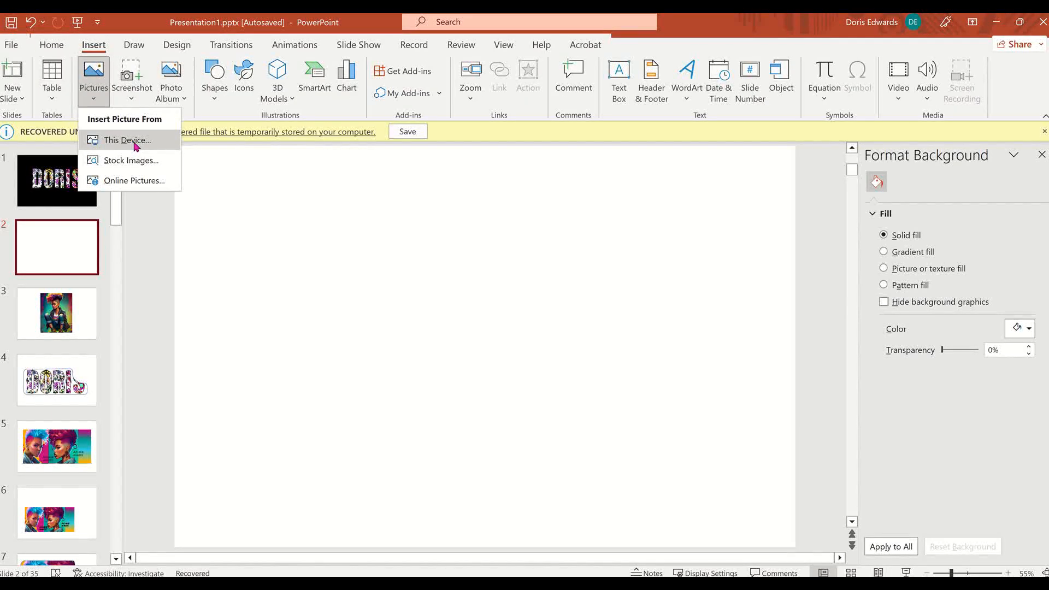
click(131, 141)
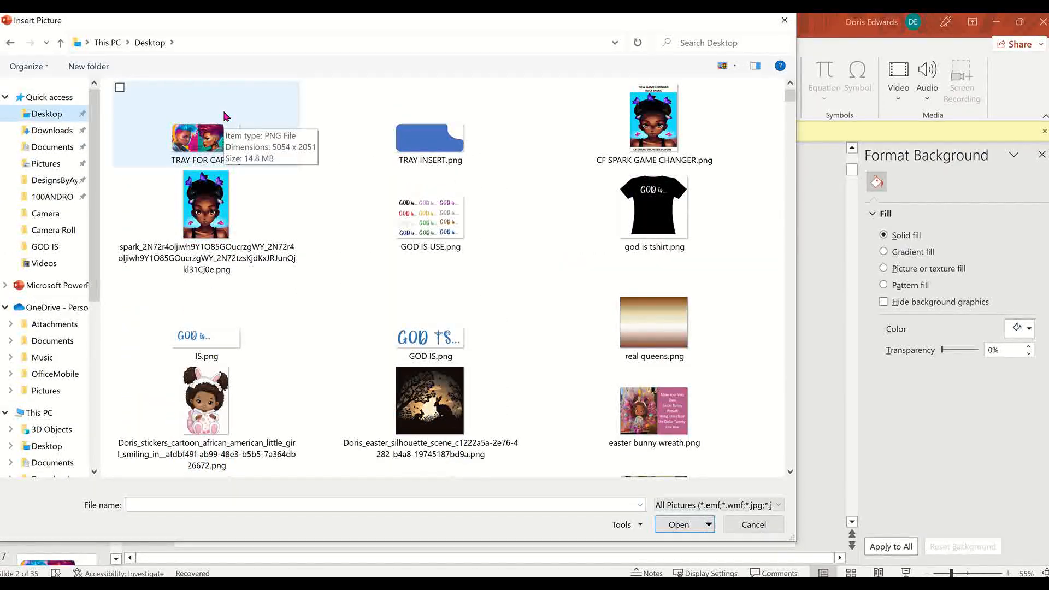
scroll(417, 324, down, 8)
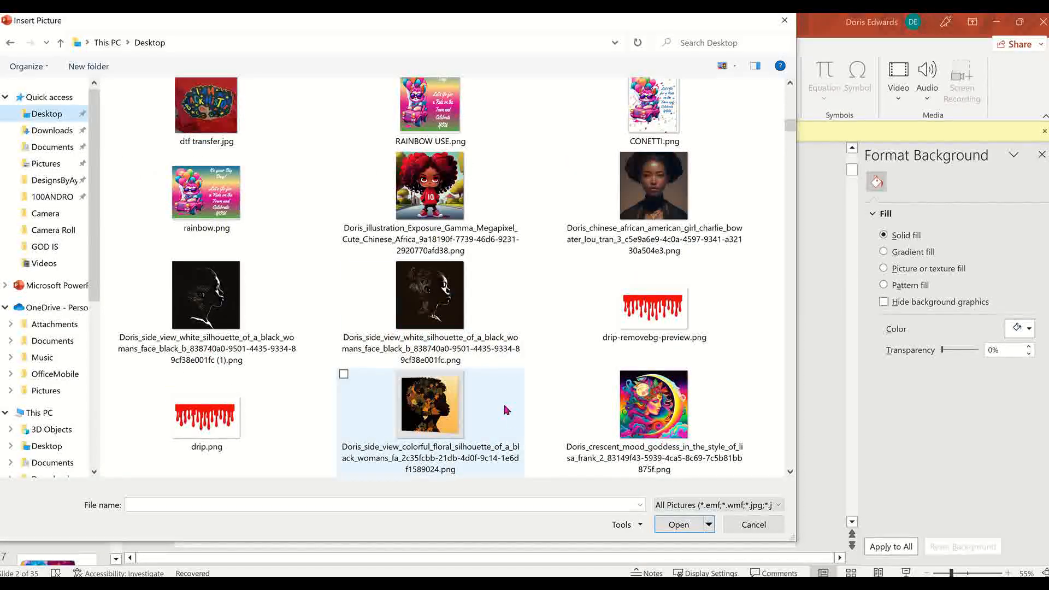
scroll(484, 378, down, 6)
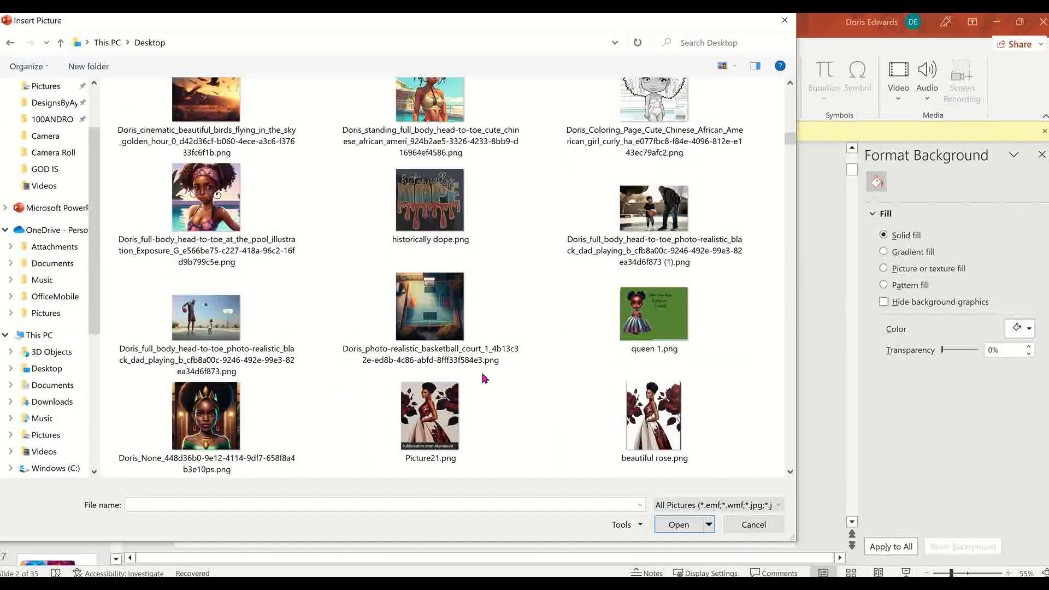
scroll(484, 378, down, 5)
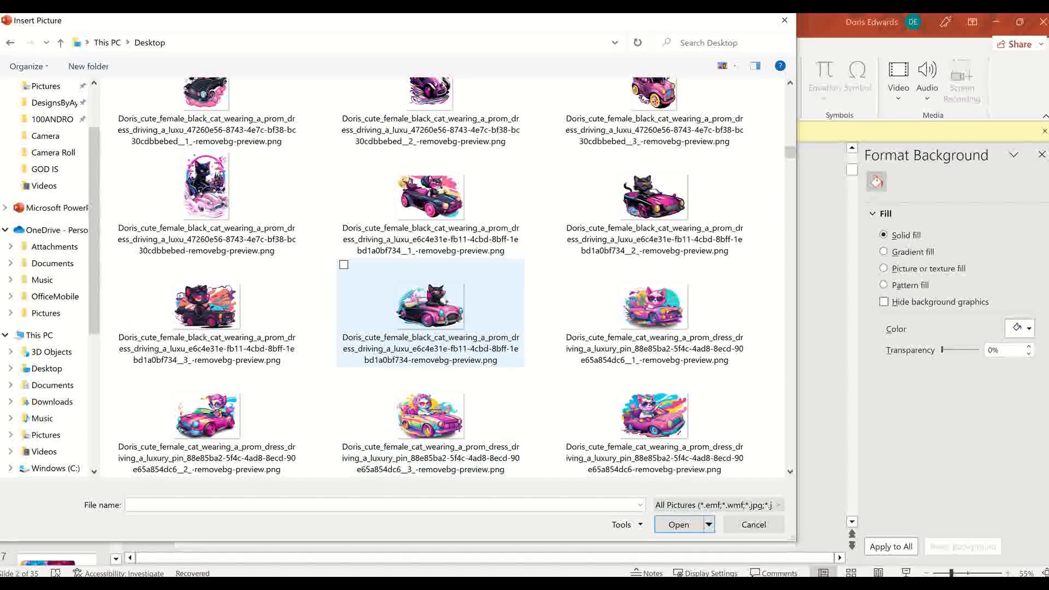
click(425, 308)
click(683, 526)
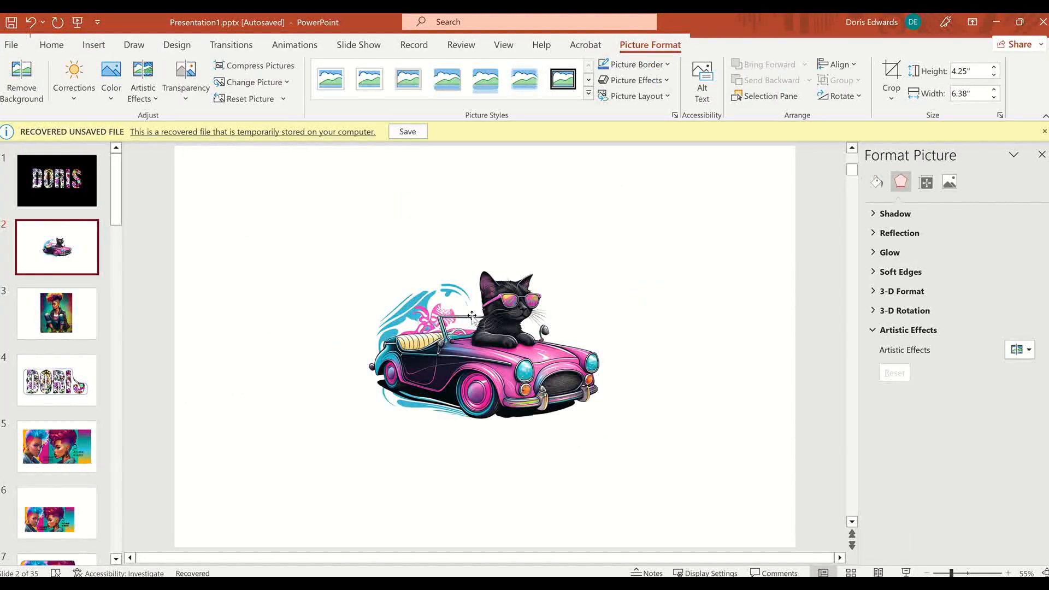
Enlarge the cat picture to about 9.11" high by 13.66" wide, reposition it on slide 2, and copy it.
drag(600, 424, 771, 534)
drag(648, 430, 556, 365)
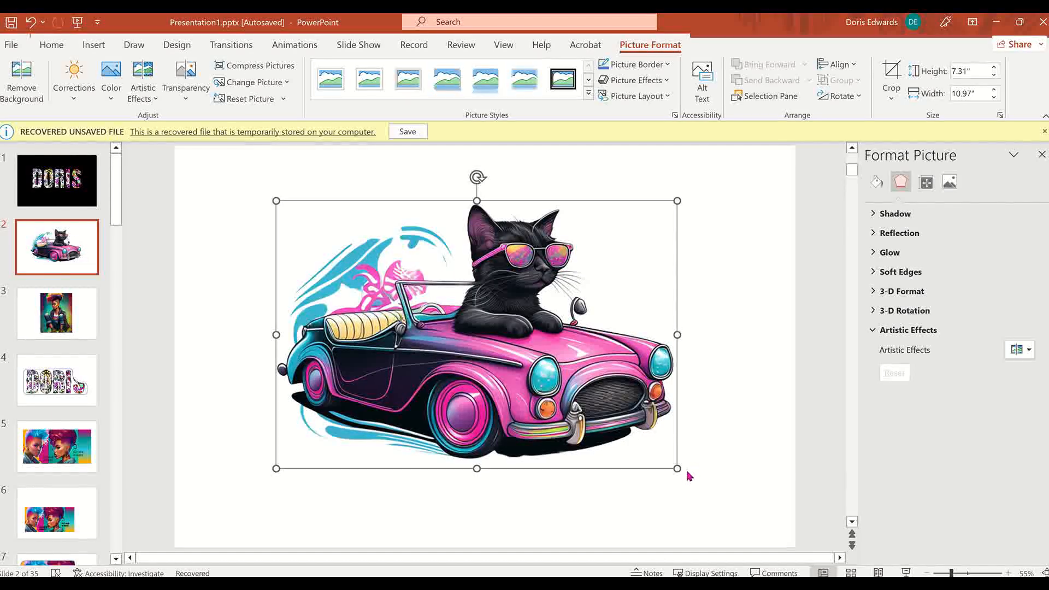
drag(676, 468, 776, 534)
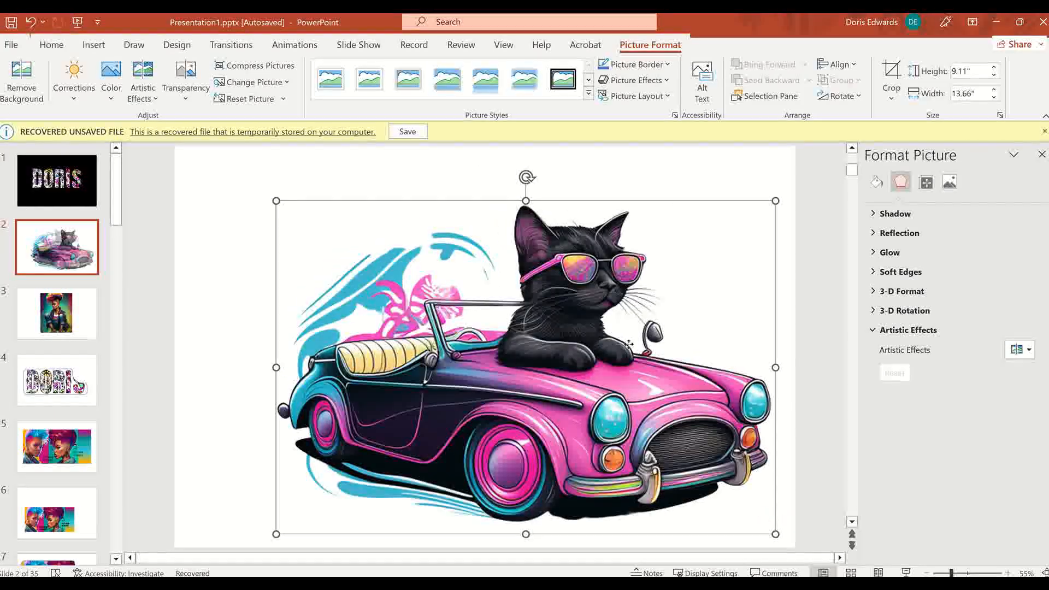
right_click(634, 350)
click(664, 78)
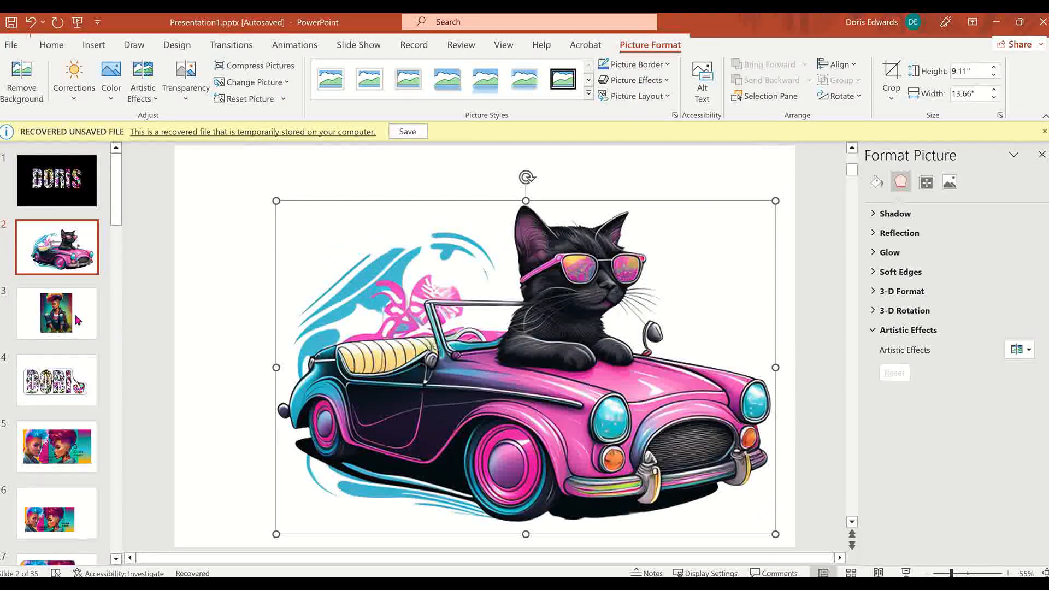
Replace the tray shape's picture fill on slide 4 with the copied cat picture from the clipboard and deselect the shape.
click(73, 361)
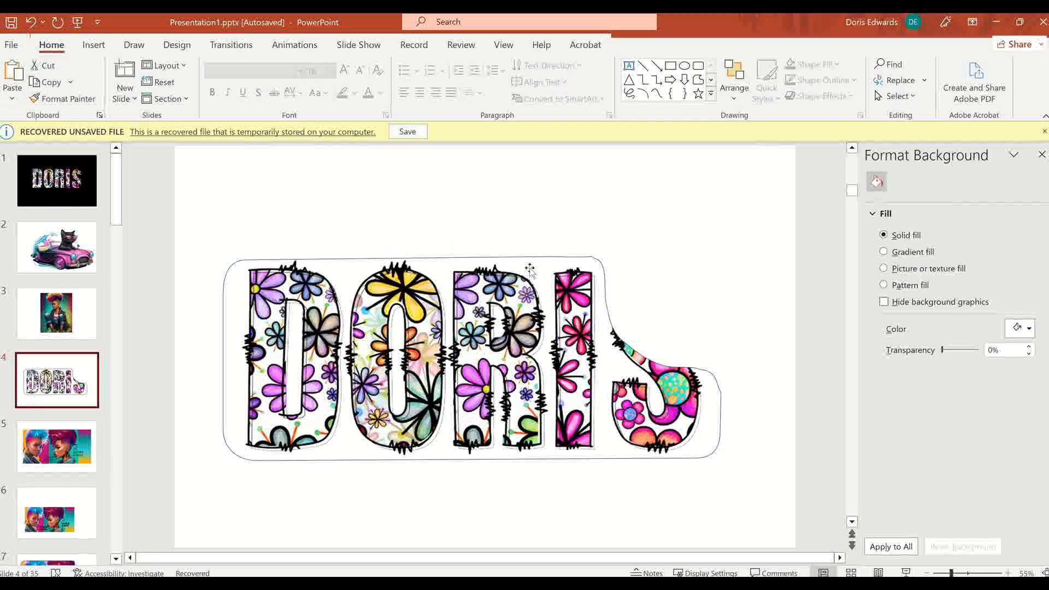
double_click(485, 276)
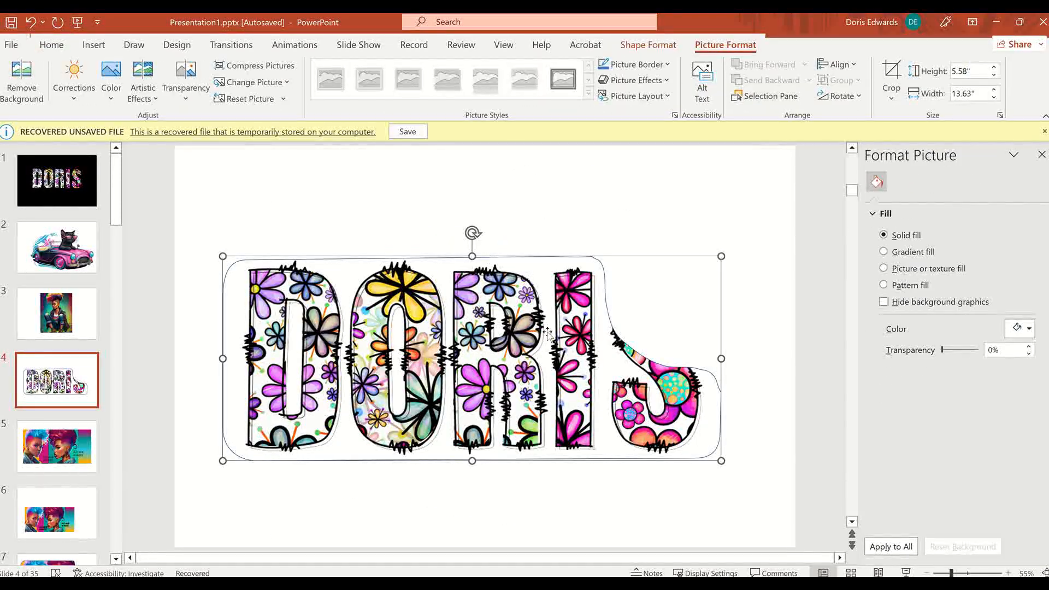
click(877, 202)
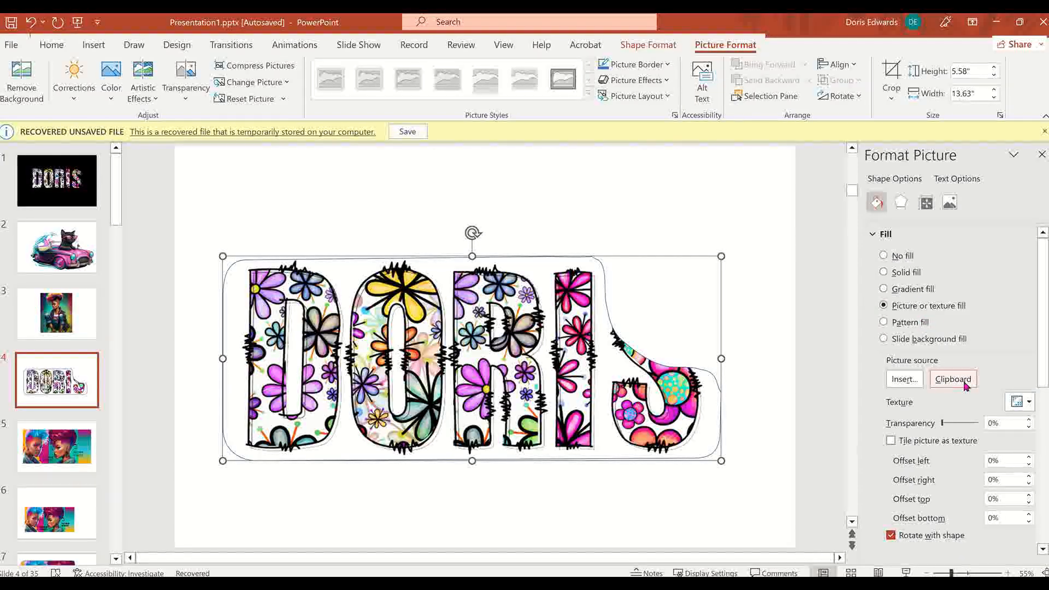
click(963, 382)
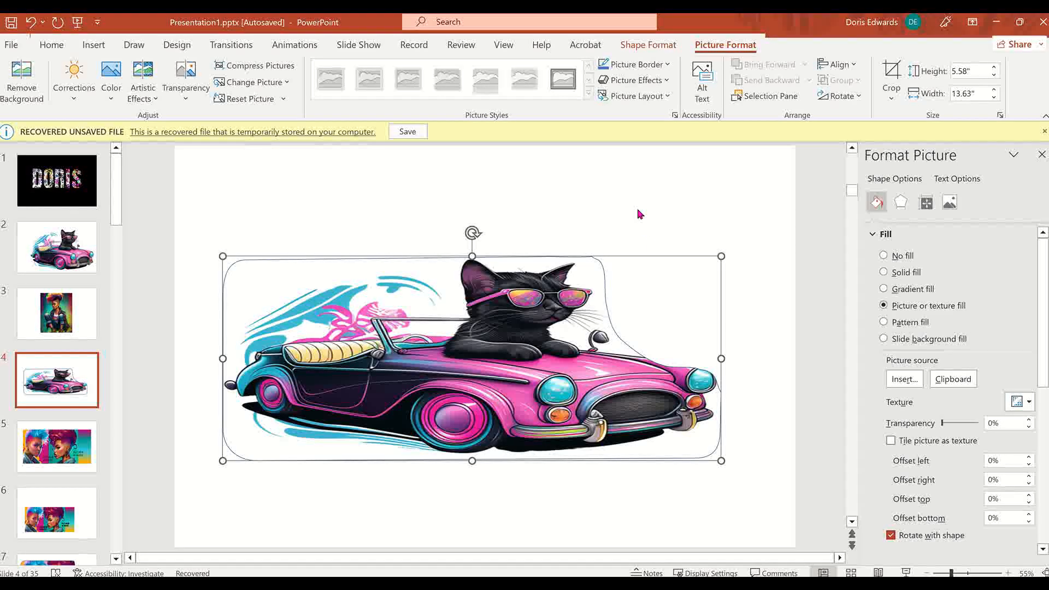
click(598, 201)
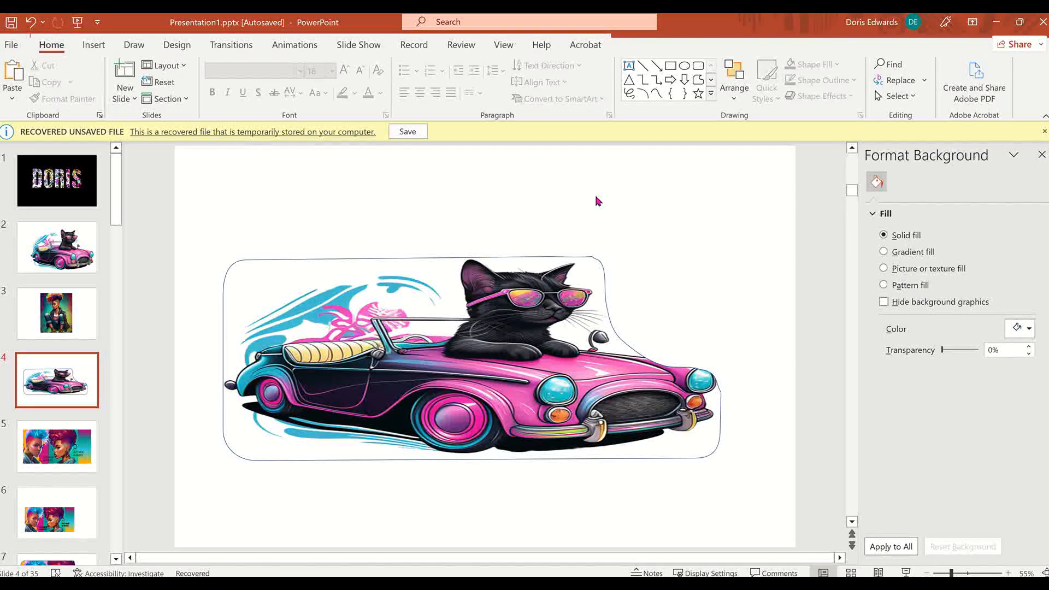
click(65, 314)
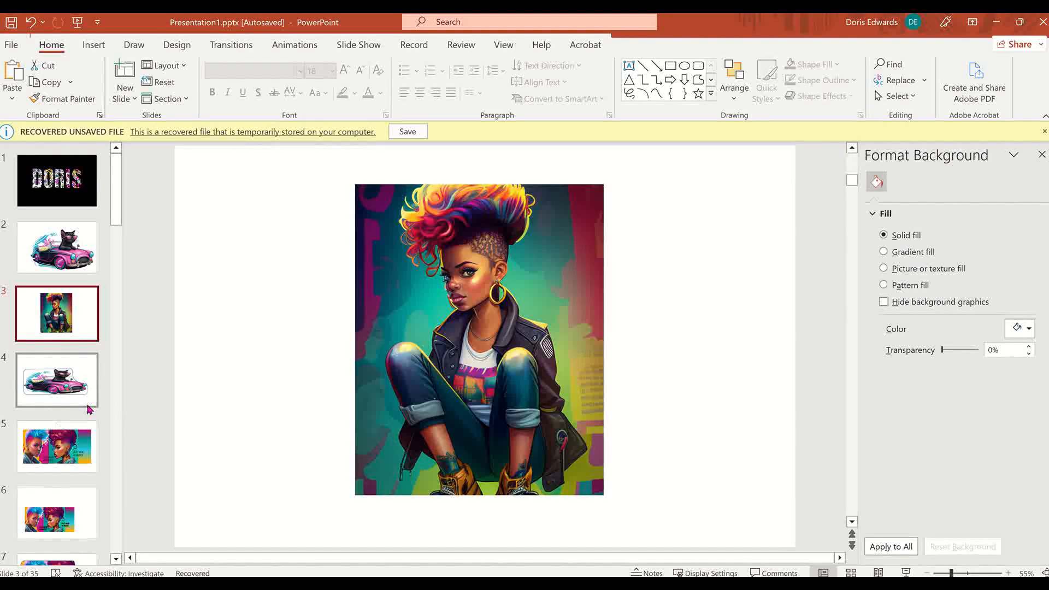
click(66, 251)
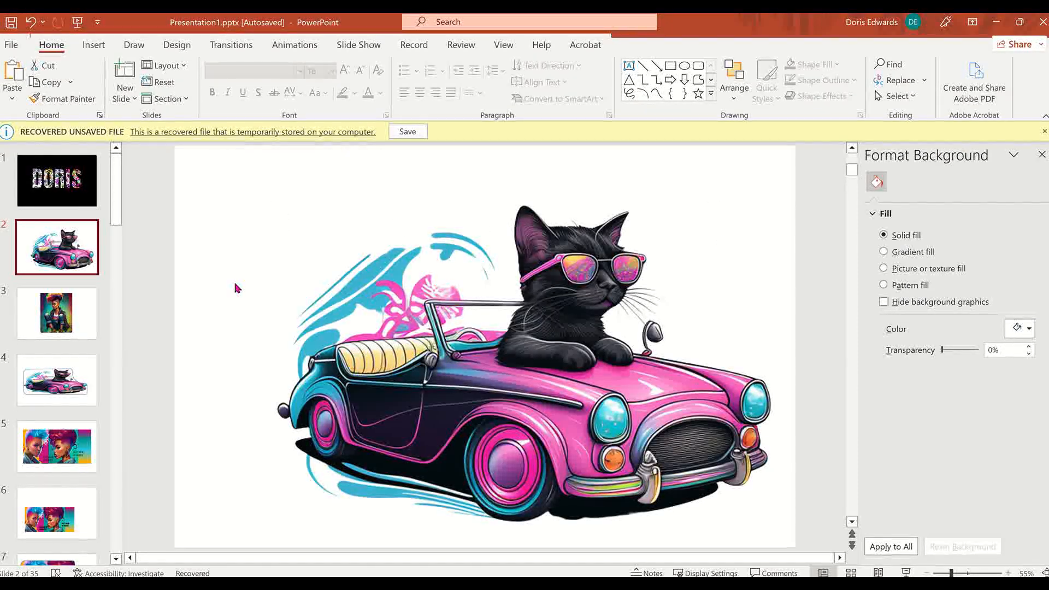
Look over the cat-filled tray shape on slide 4 and the two-portrait designs on slides 5 to 7.
click(76, 328)
click(76, 397)
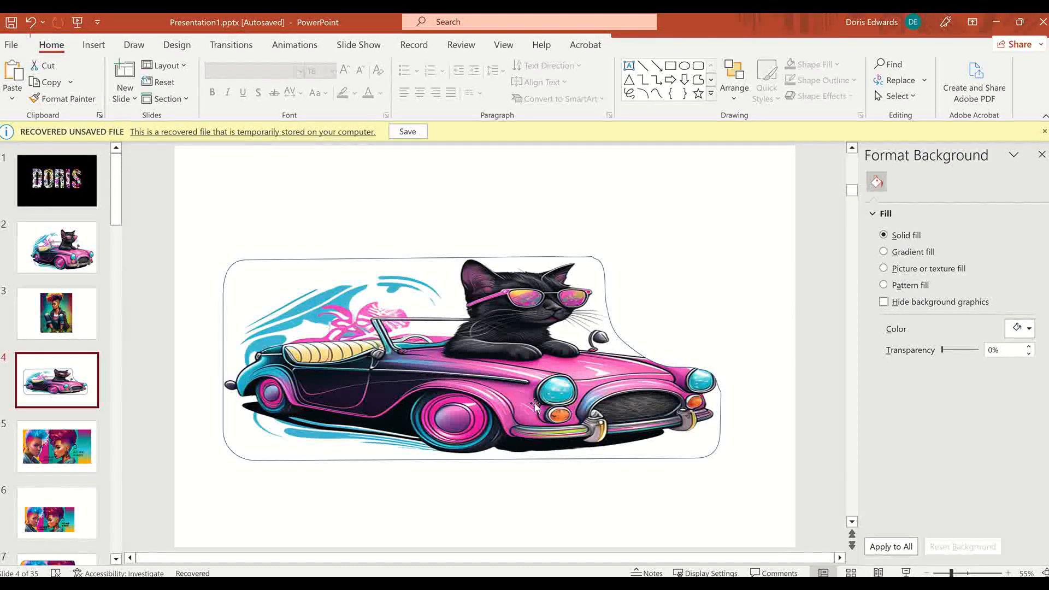
click(89, 440)
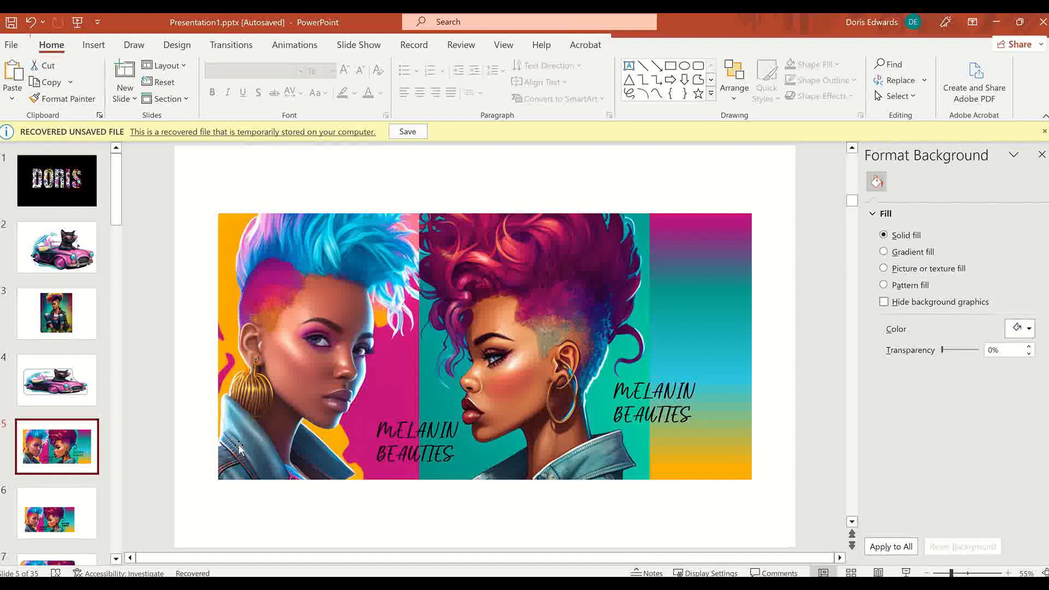
click(80, 514)
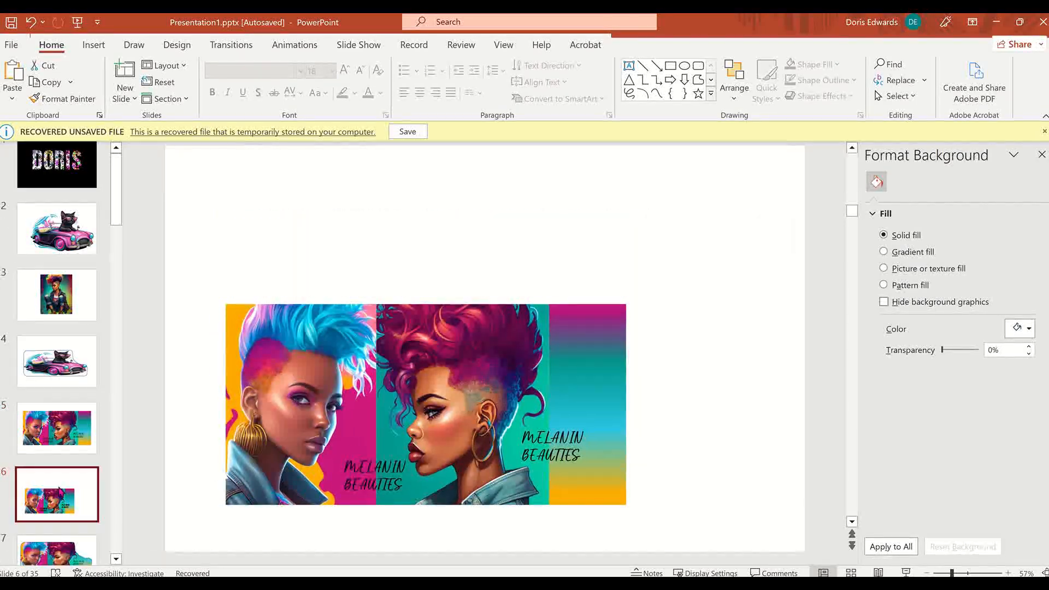
click(77, 520)
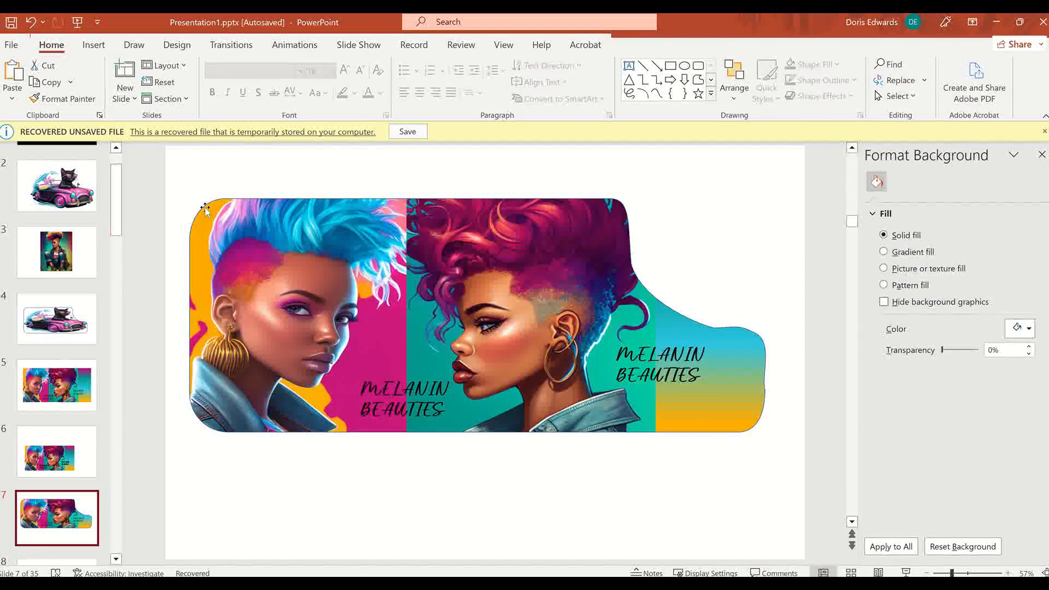
Add a new blank slide directly after the ungradient-free portrait collage on slide 6.
click(73, 462)
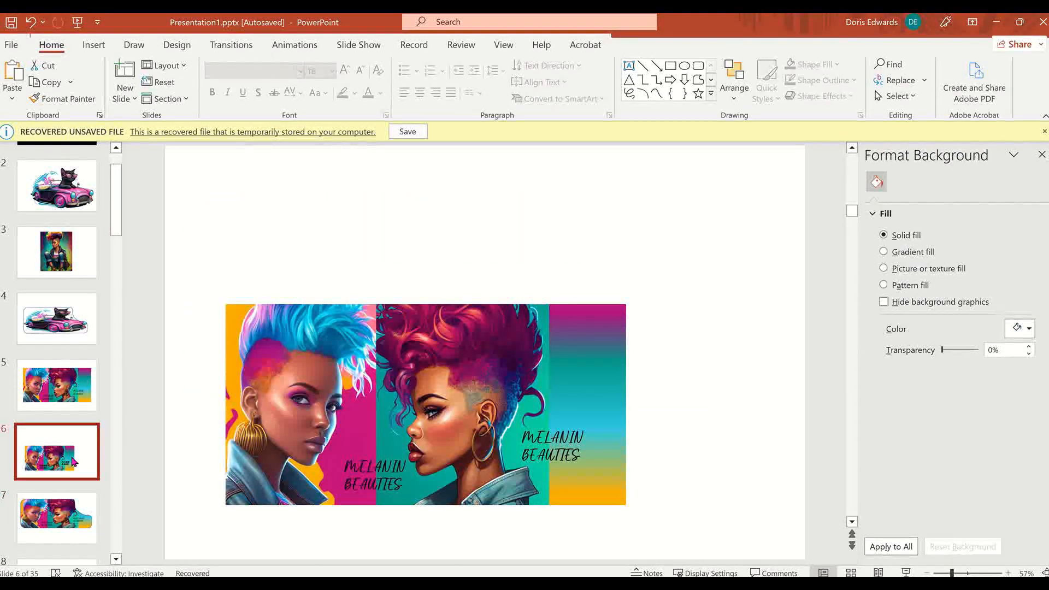
right_click(94, 446)
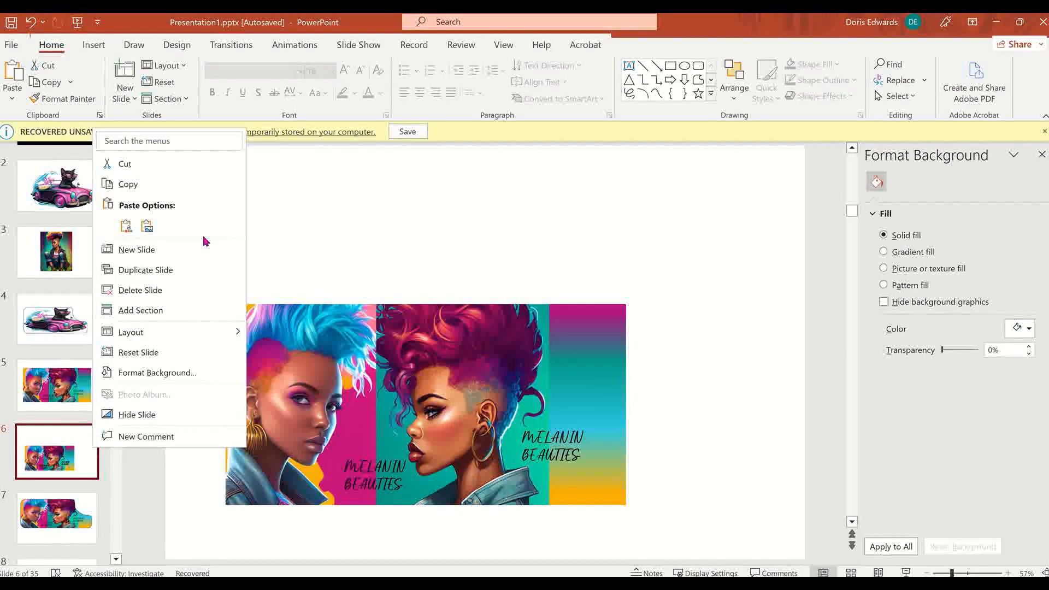
click(185, 249)
Ungroup the two-portrait collage on slide 6 into its separate pictures, text and rectangle.
click(76, 452)
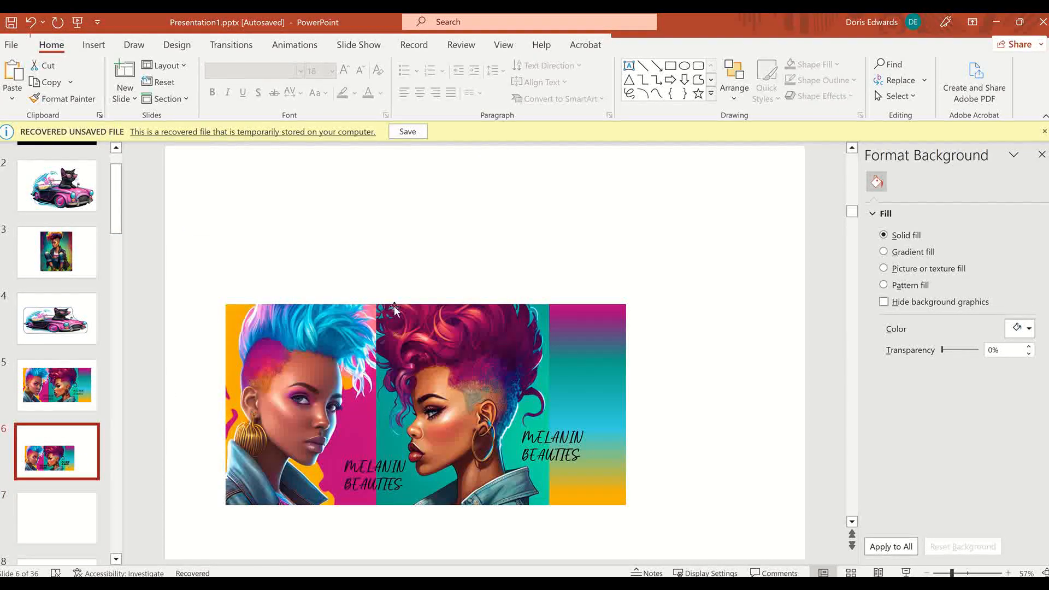
click(302, 368)
right_click(338, 354)
click(621, 218)
click(565, 343)
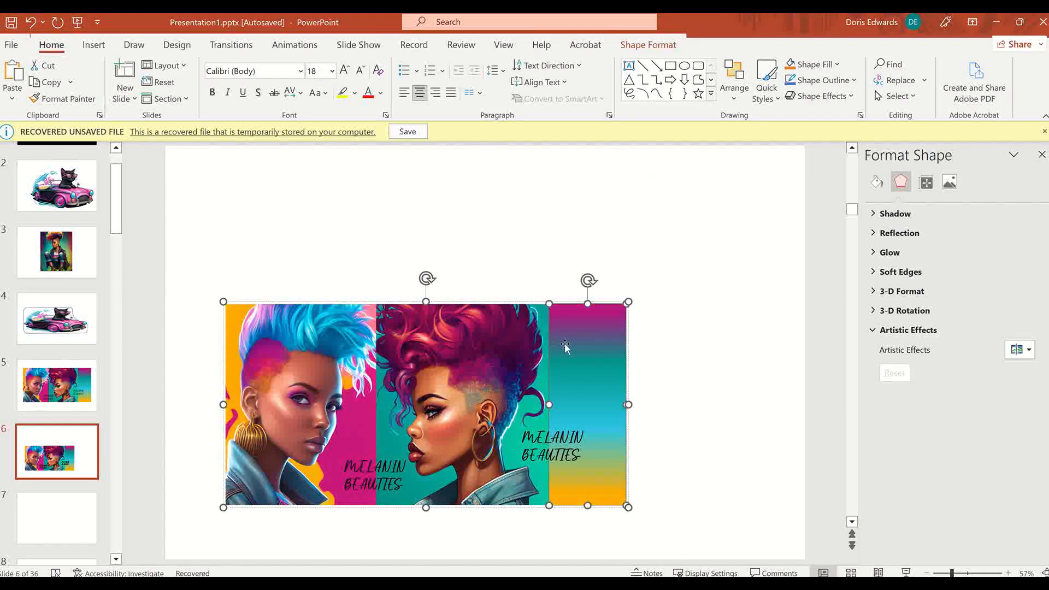
click(470, 334)
click(508, 255)
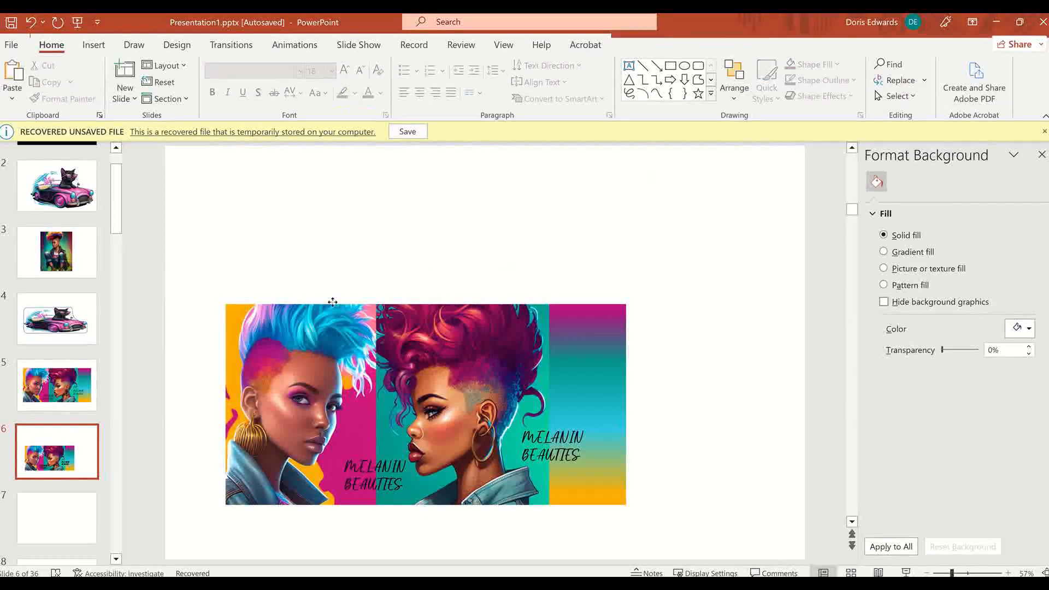
click(333, 304)
right_click(332, 304)
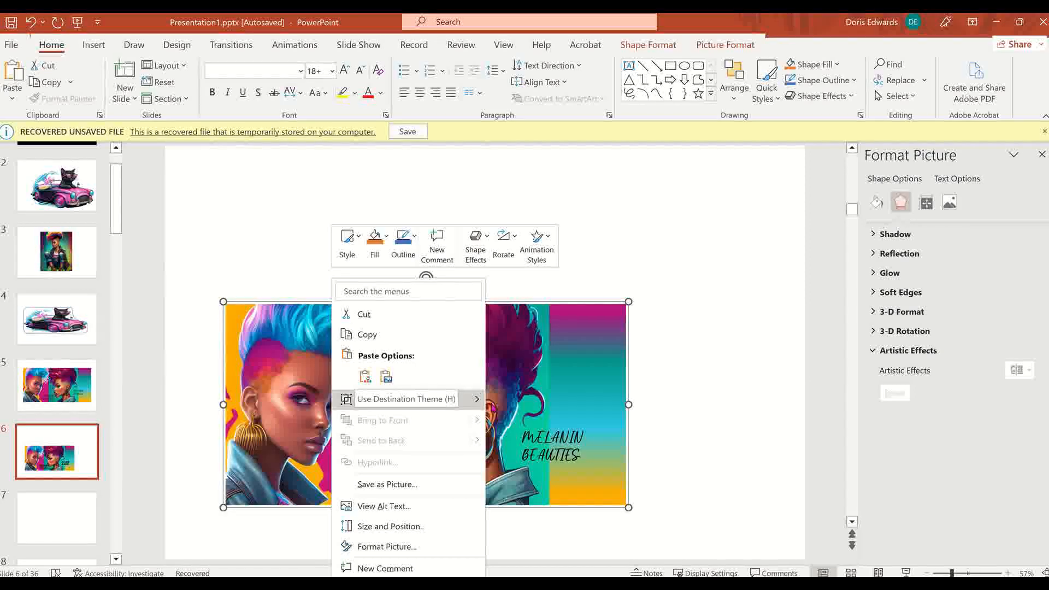
mouse_move(475, 404)
click(519, 447)
click(674, 363)
Copy the blue-haired portrait from slide 6 and paste it onto the blank slide 7.
click(335, 330)
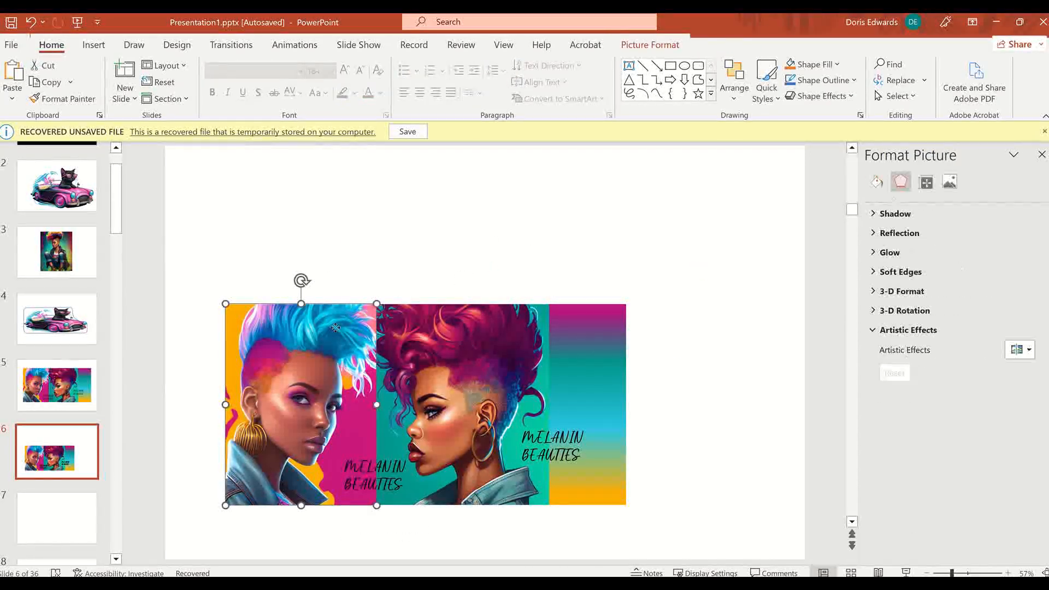
right_click(335, 331)
click(376, 312)
click(95, 506)
right_click(269, 261)
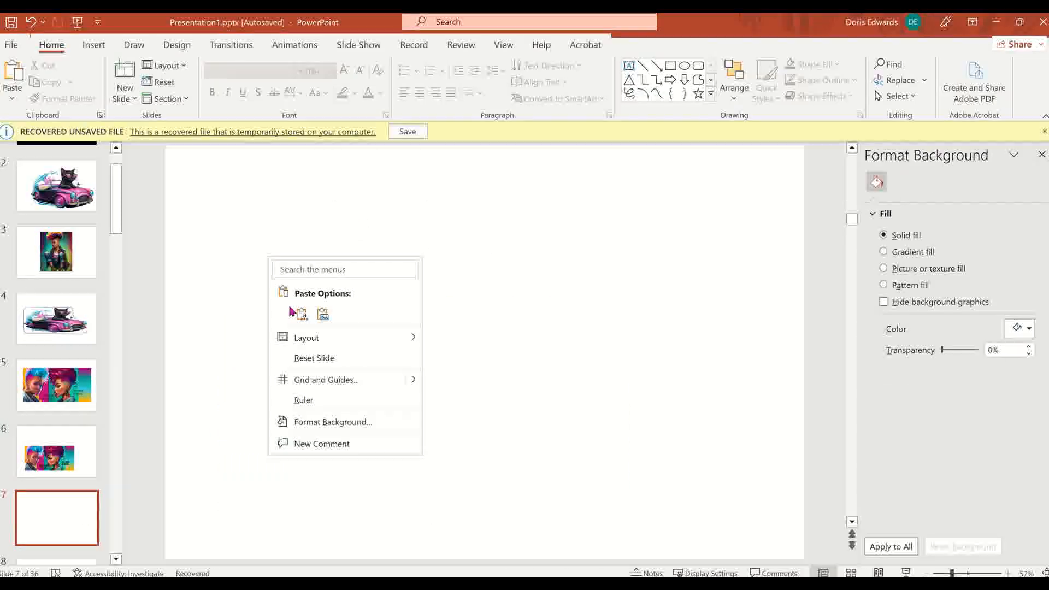
click(300, 315)
Copy the red-haired profile portrait from slide 6 and paste it beside the blue-haired portrait on slide 7.
click(103, 446)
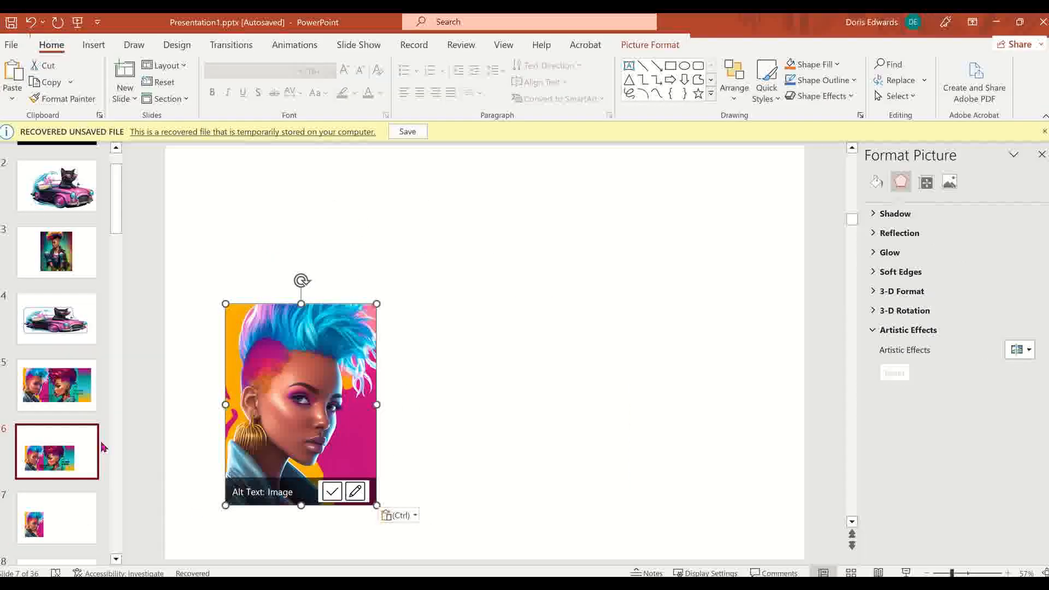
click(456, 370)
right_click(455, 370)
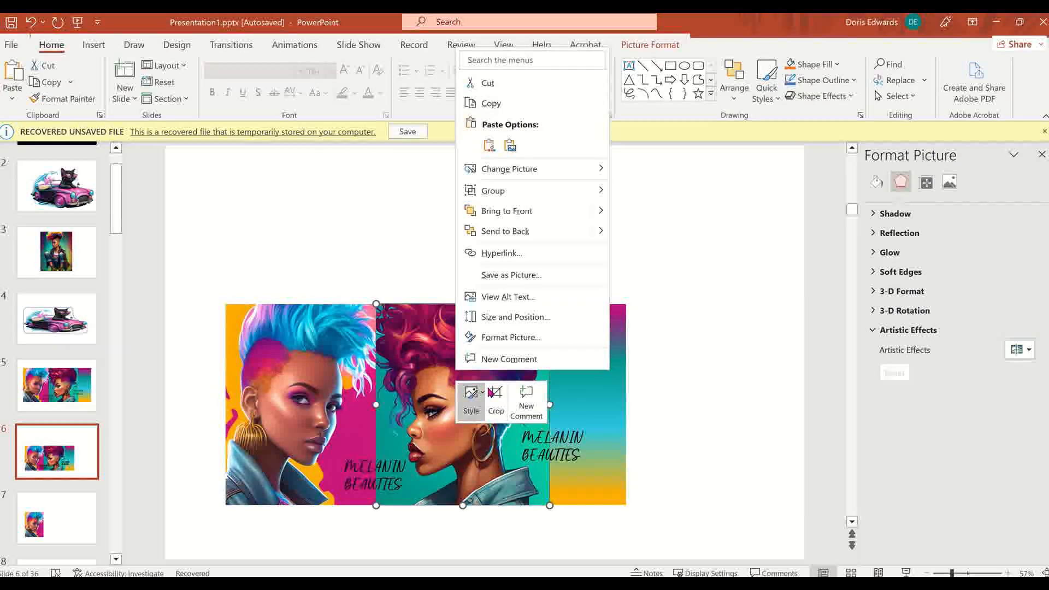
click(514, 103)
click(48, 524)
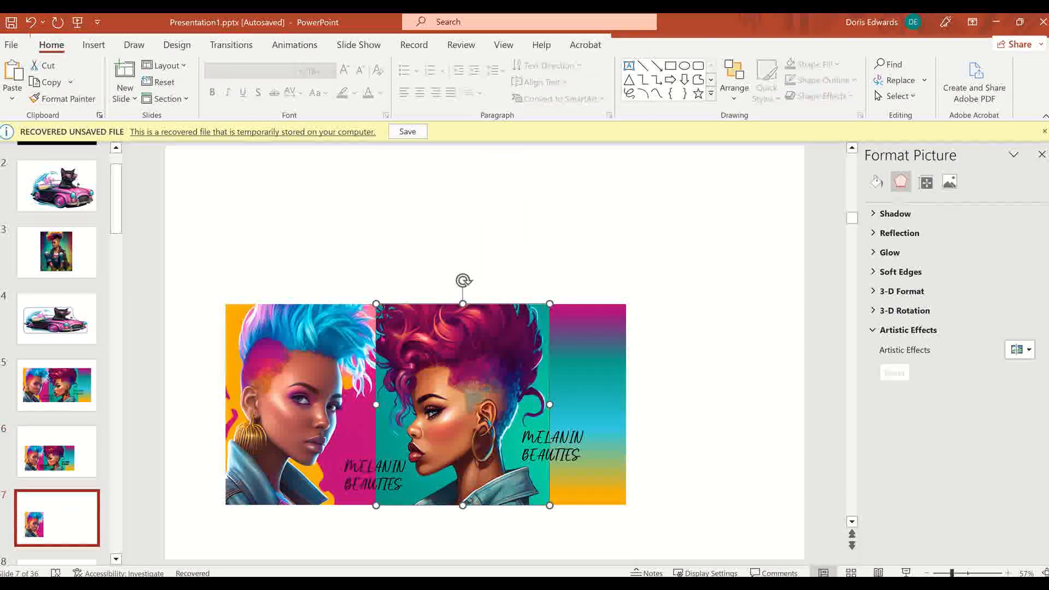
right_click(420, 237)
click(446, 281)
key(Escape)
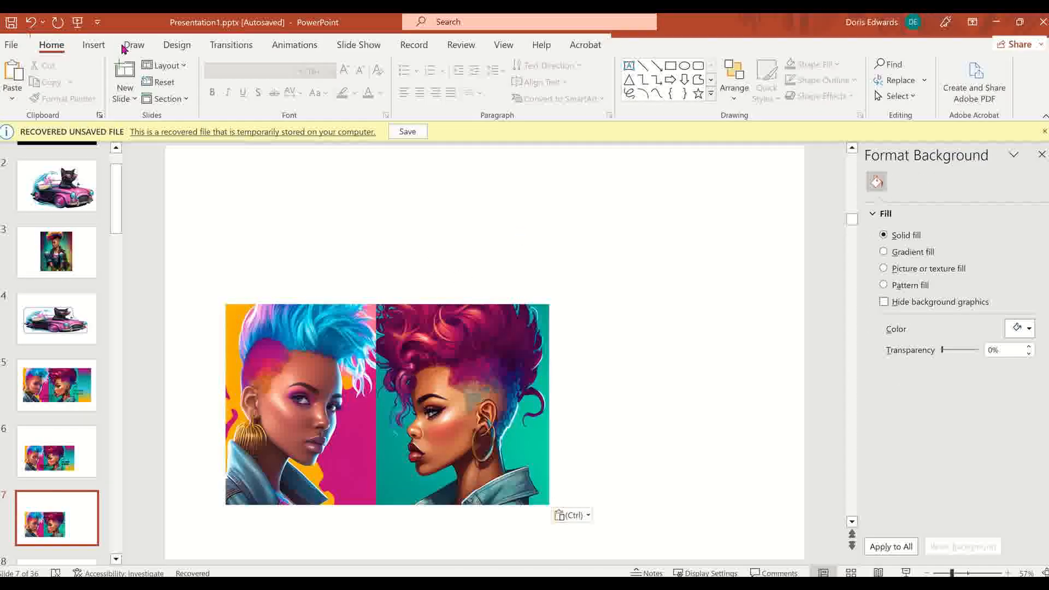
Add a gradient-filled rectangle about 5.33" high against the right edge of the red-haired portrait on slide 7.
click(93, 45)
click(214, 101)
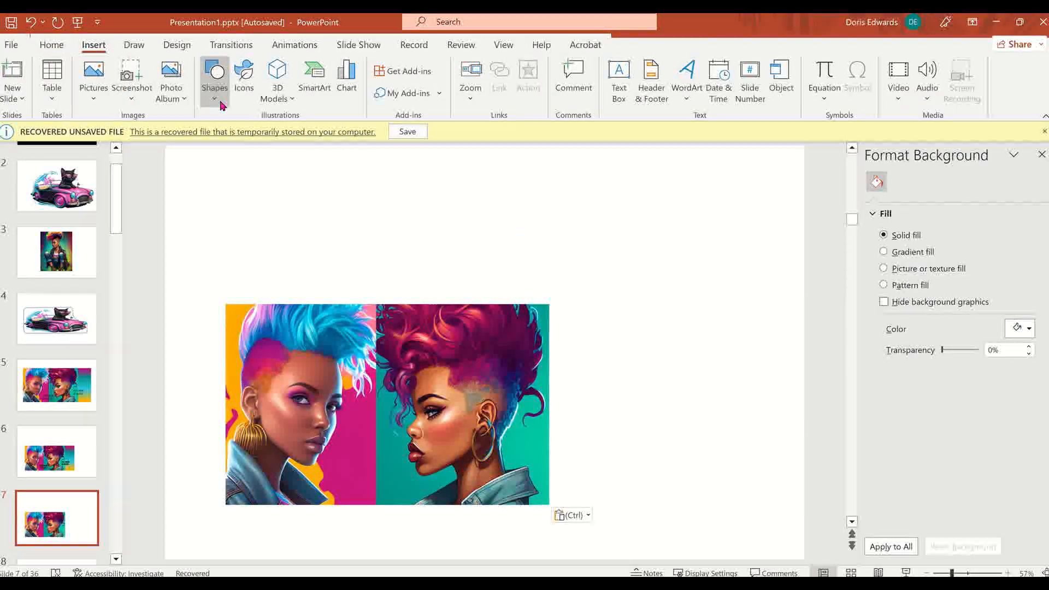
click(247, 137)
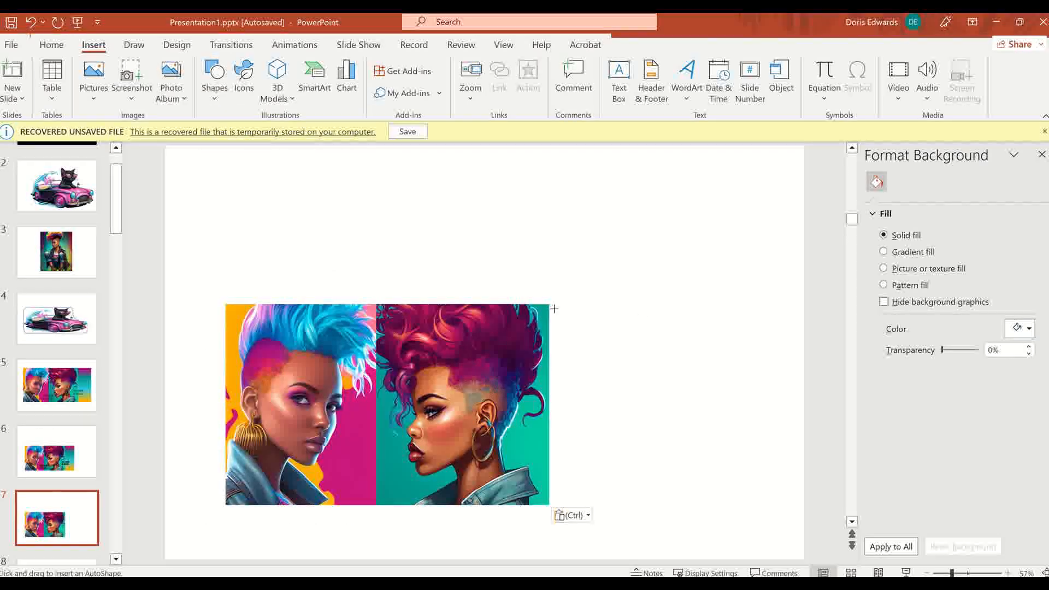
drag(549, 305, 607, 505)
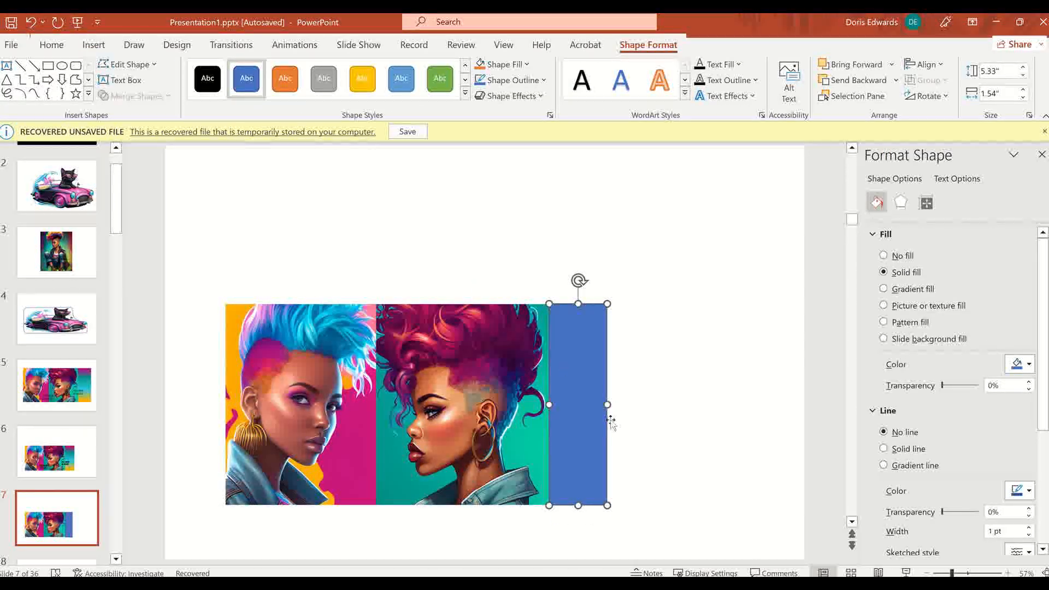
drag(608, 406, 623, 407)
click(629, 232)
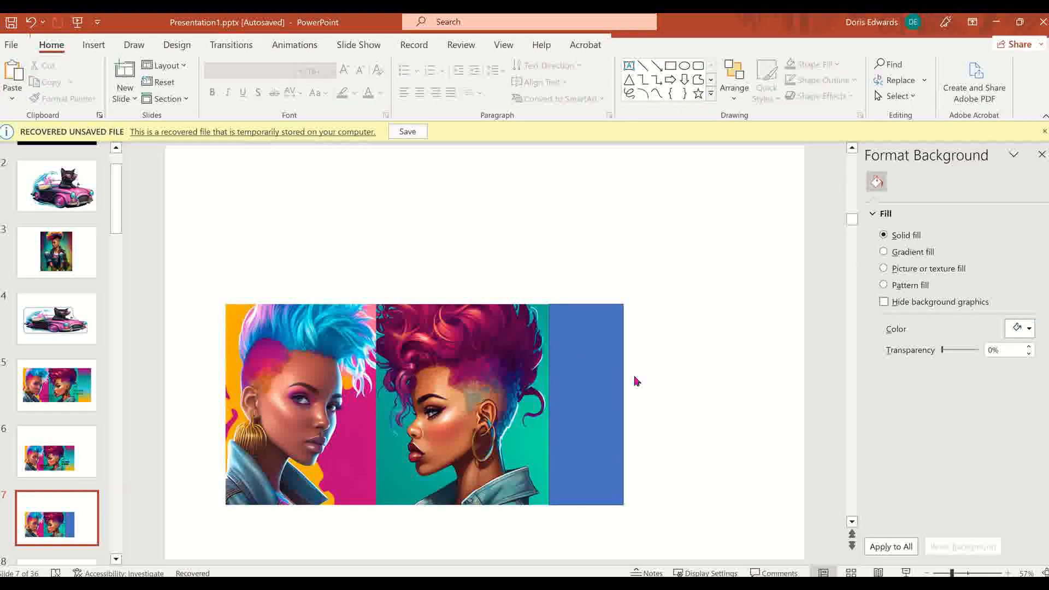
click(605, 378)
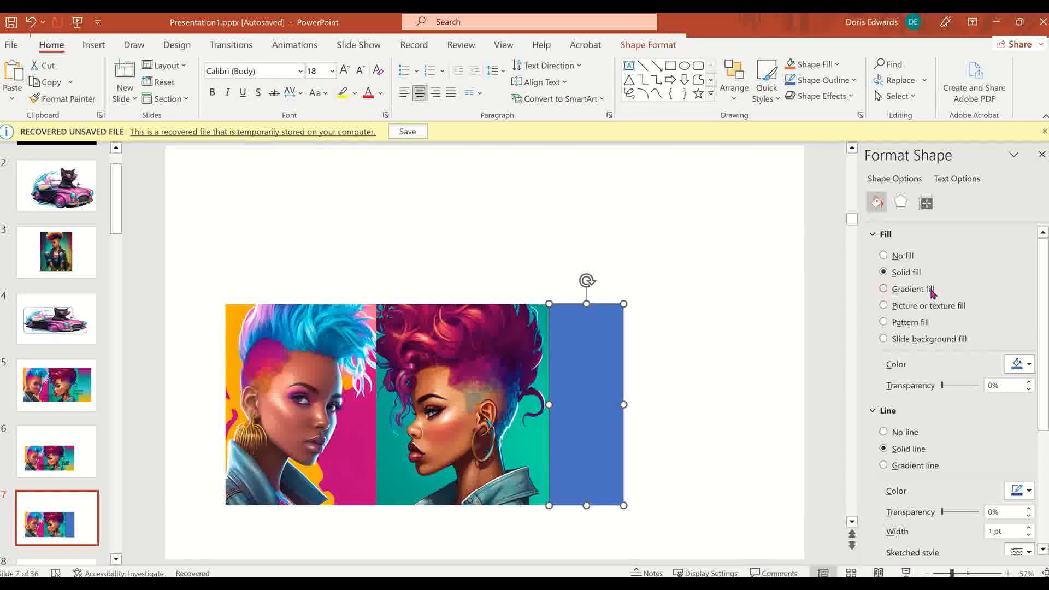
click(932, 292)
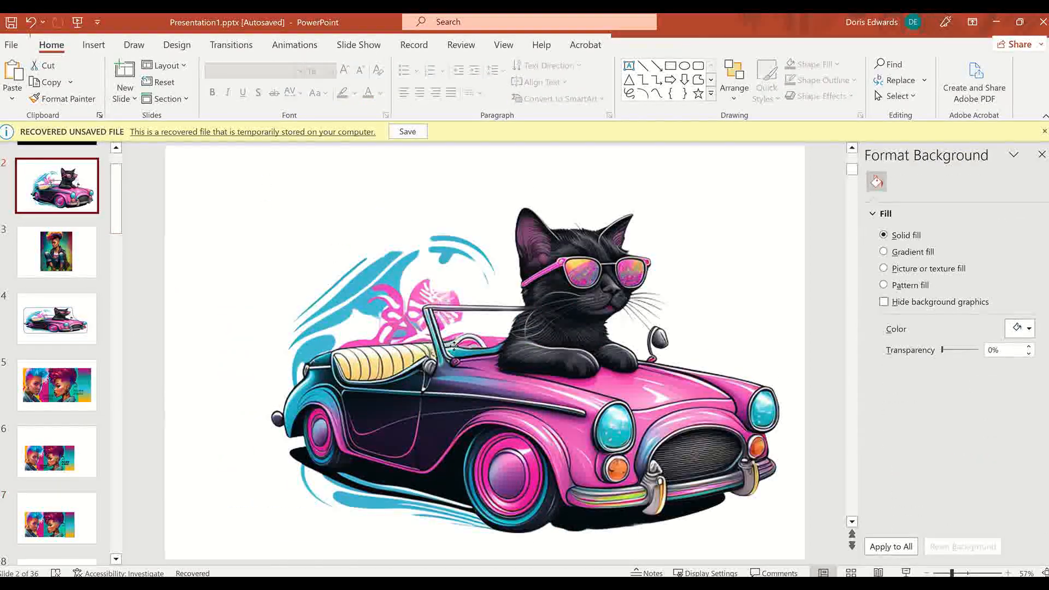
Shrink the cat picture toward the left of slide 2 and draw a rectangle about 7.31" high by 2.84" wide beside it.
click(530, 331)
drag(529, 332, 355, 315)
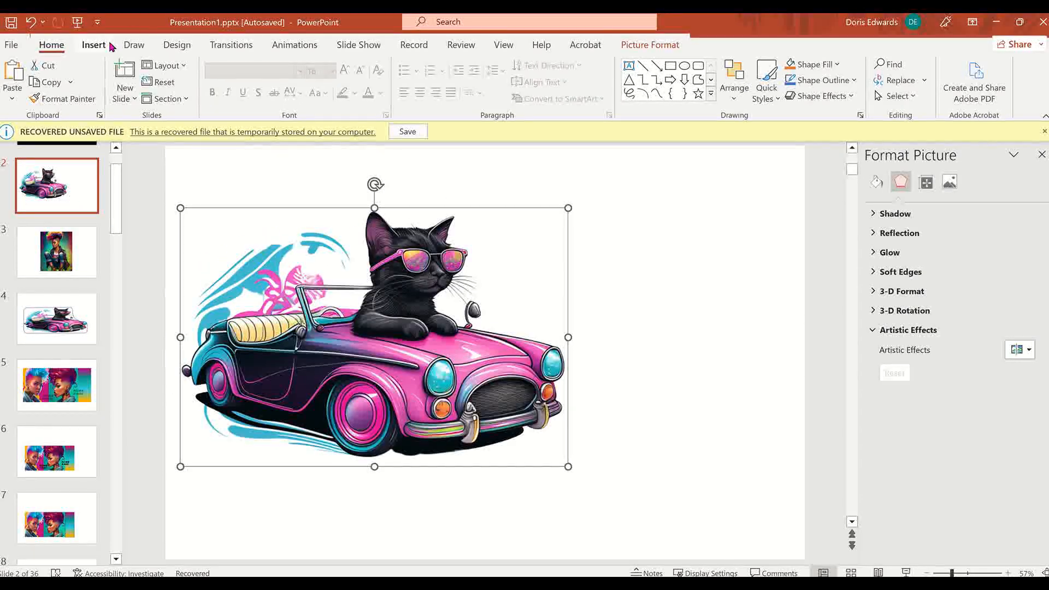
click(109, 45)
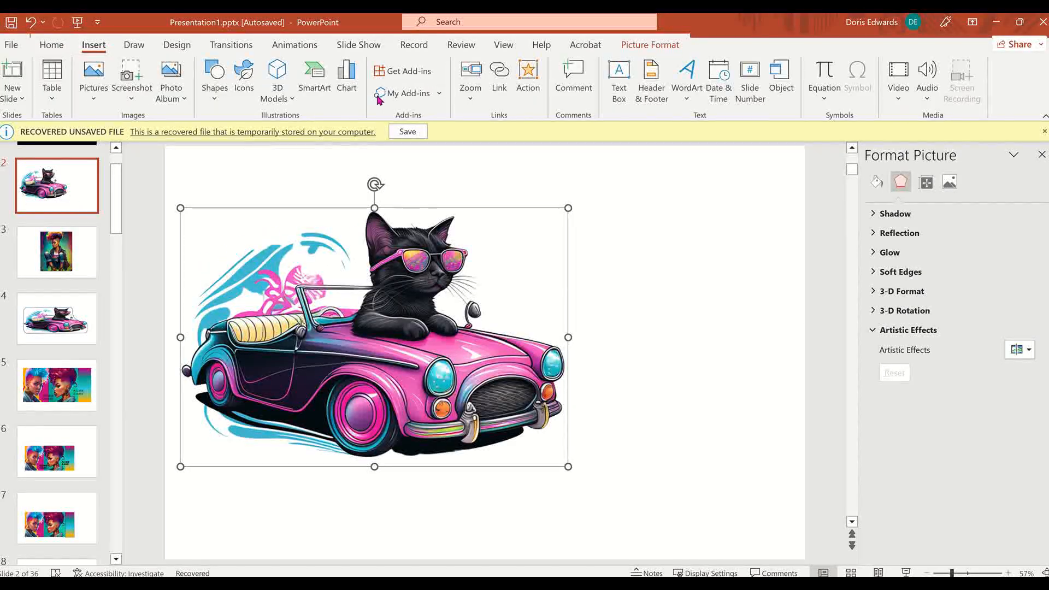
click(215, 82)
click(212, 136)
drag(581, 220, 688, 495)
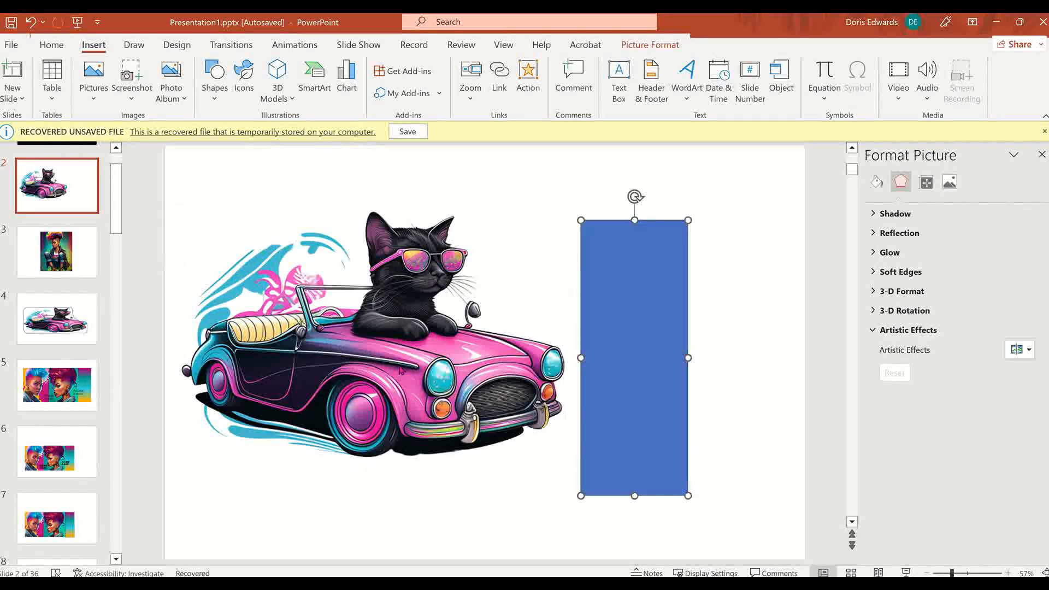
Give the new rectangle on slide 2 a gradient fill and move its green second stop to 35%.
click(878, 203)
click(912, 290)
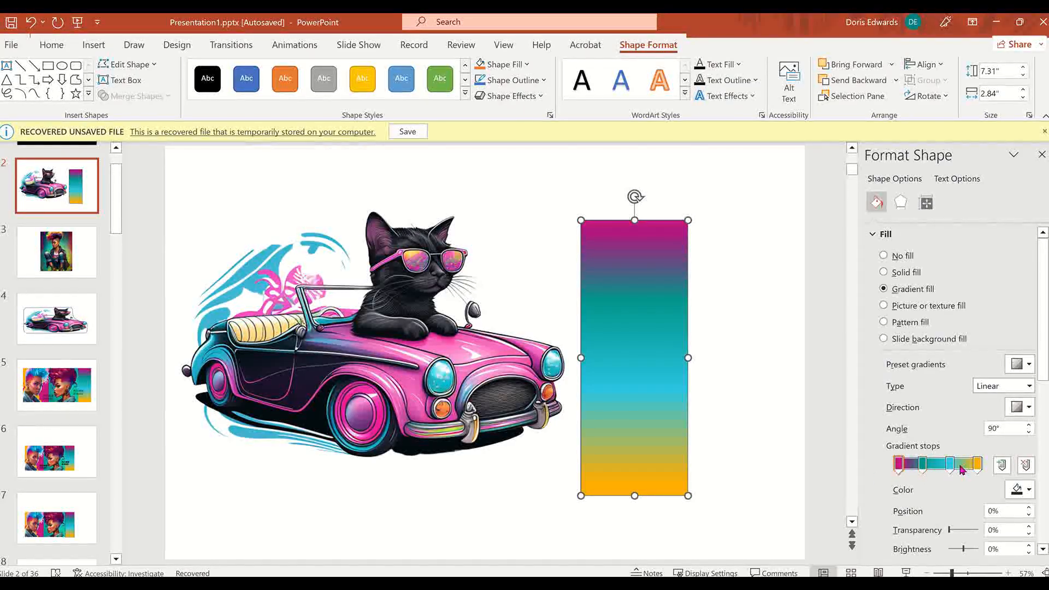
mouse_move(923, 465)
mouse_down()
mouse_move(982, 468)
mouse_move(886, 467)
mouse_move(930, 473)
mouse_up()
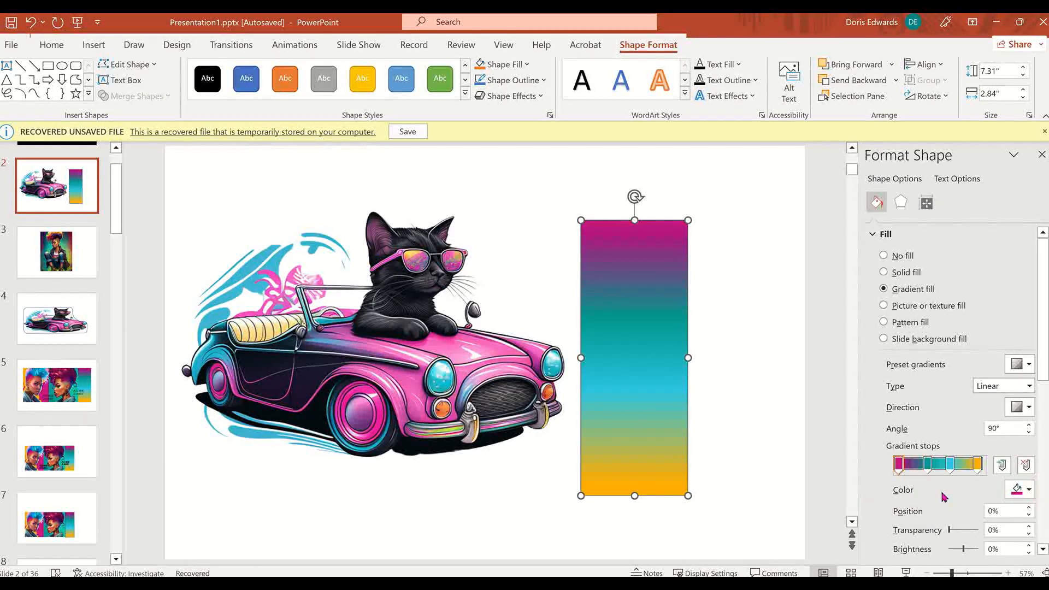
Recolor the first gradient stop with the car's pink and the second with its dark body color, using the Eyedropper.
click(1031, 492)
click(414, 379)
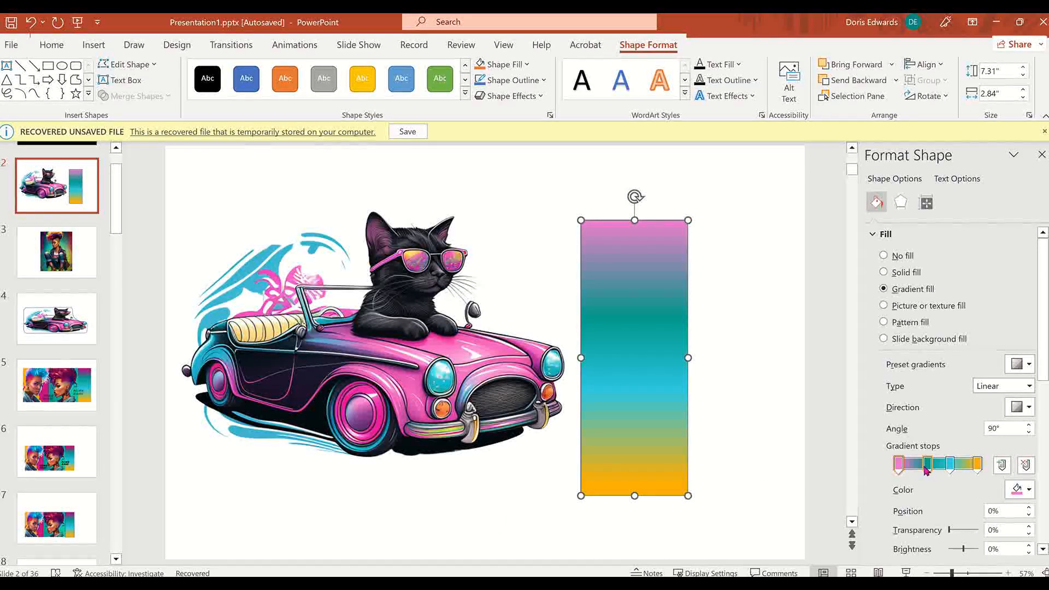
click(1030, 491)
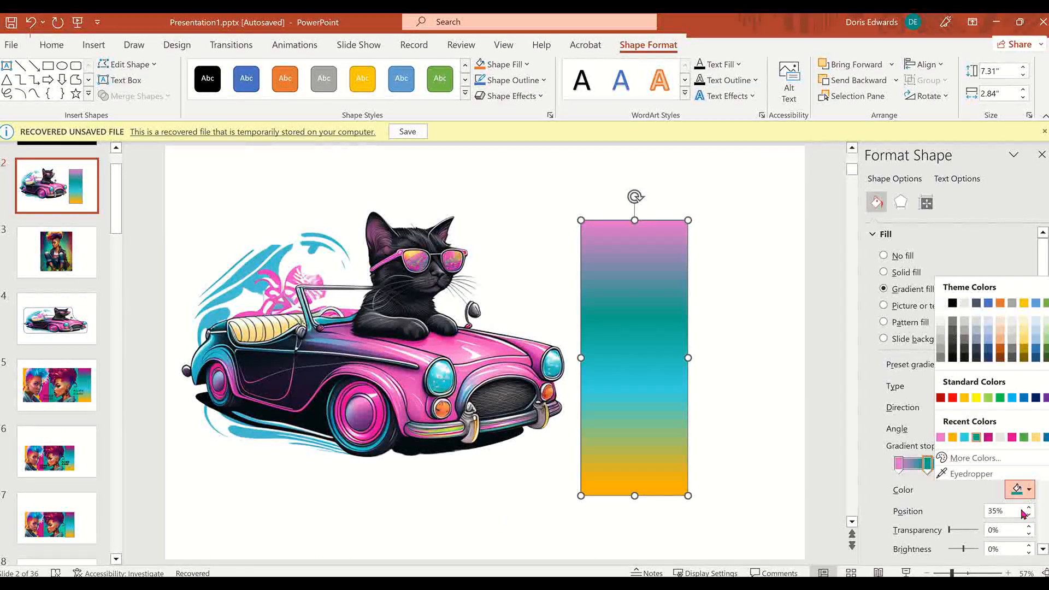
click(967, 473)
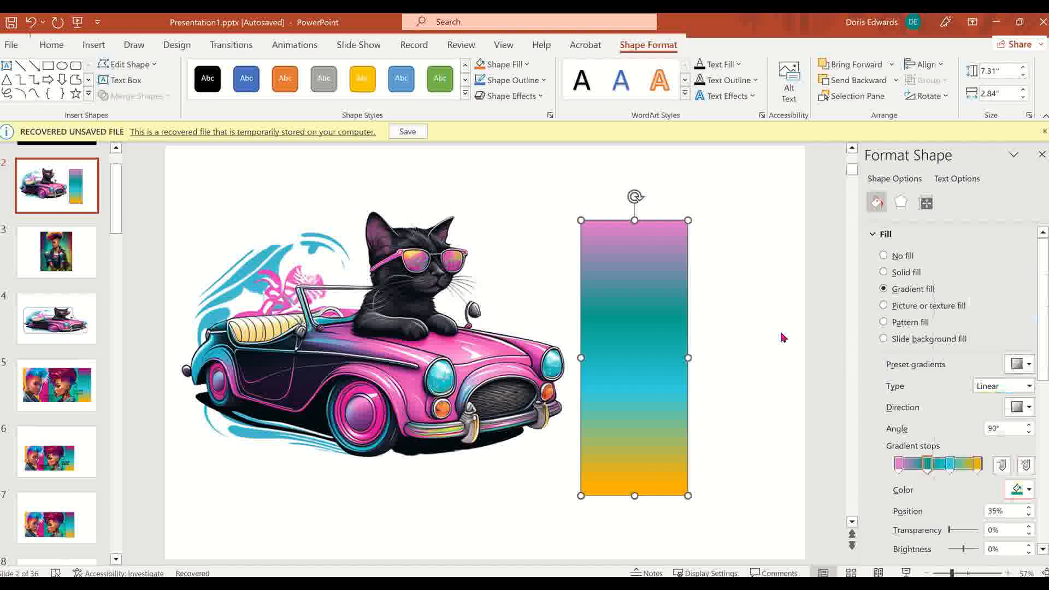
click(324, 373)
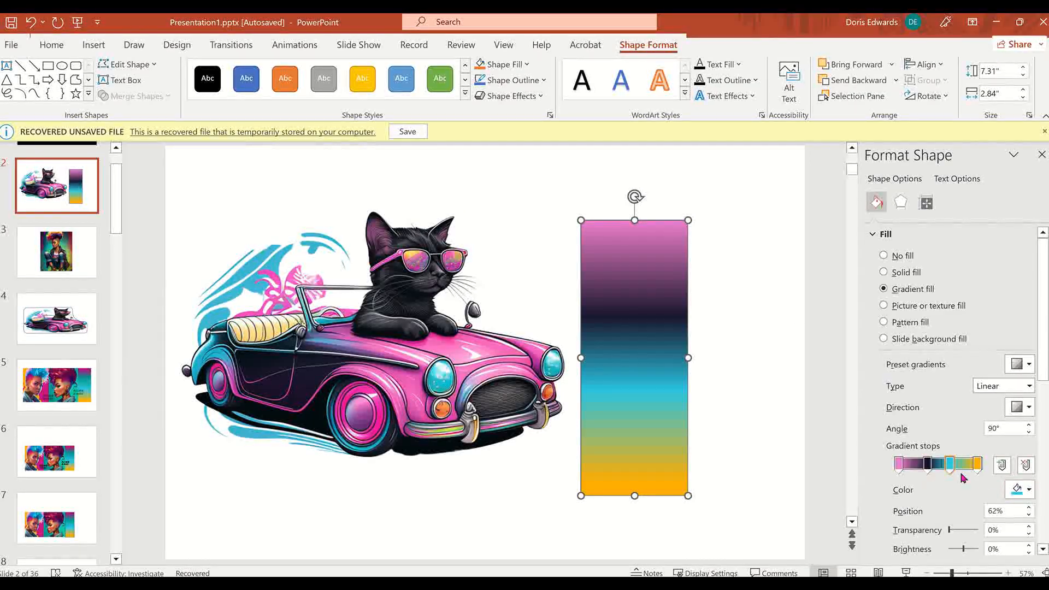
Recolor the gradient stop at 62% with the cream of the car's seat, using the Eyedropper.
click(1030, 491)
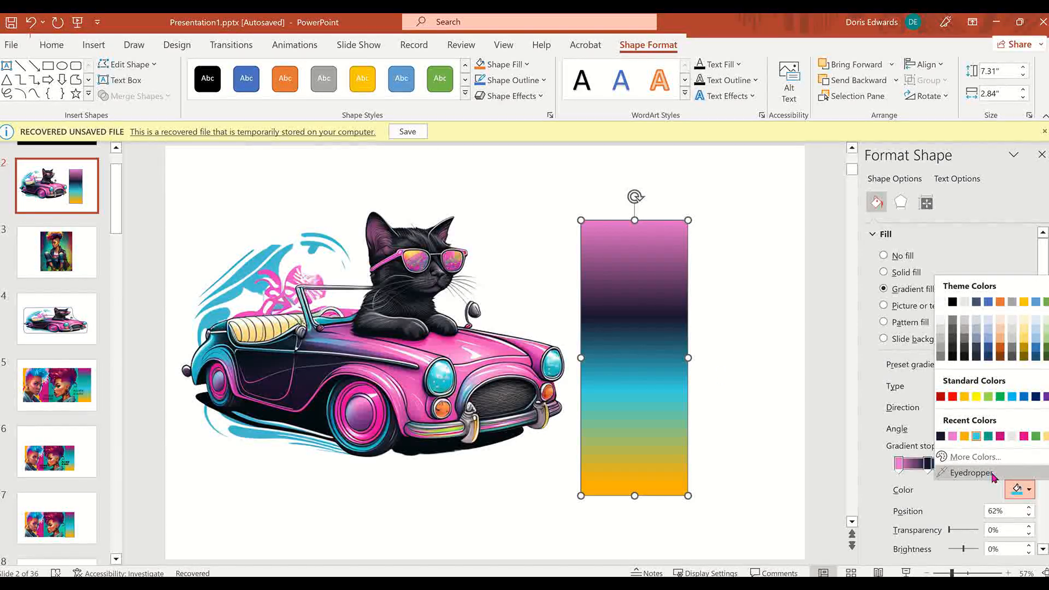
click(992, 473)
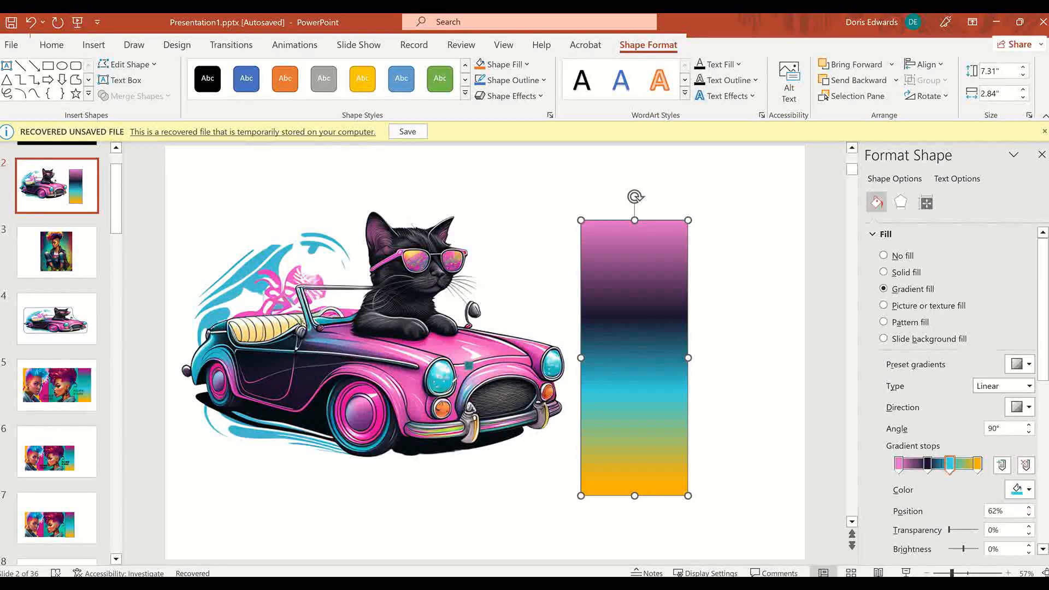
click(284, 318)
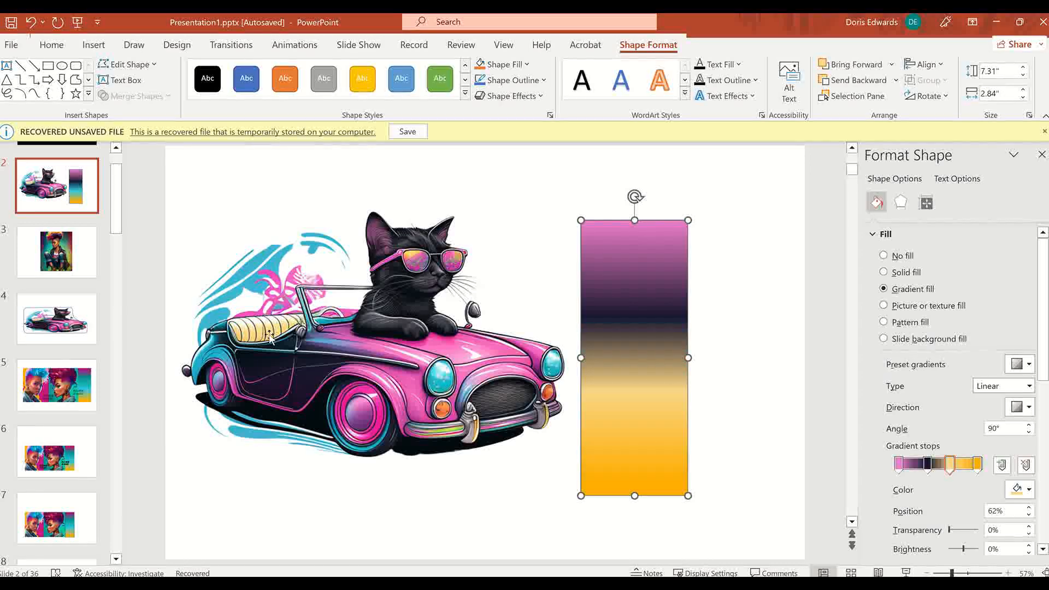
Recolor the last gradient stop of the rectangle with the blue of the splash behind the car, using the Eyedropper.
click(1001, 466)
click(1028, 490)
click(968, 475)
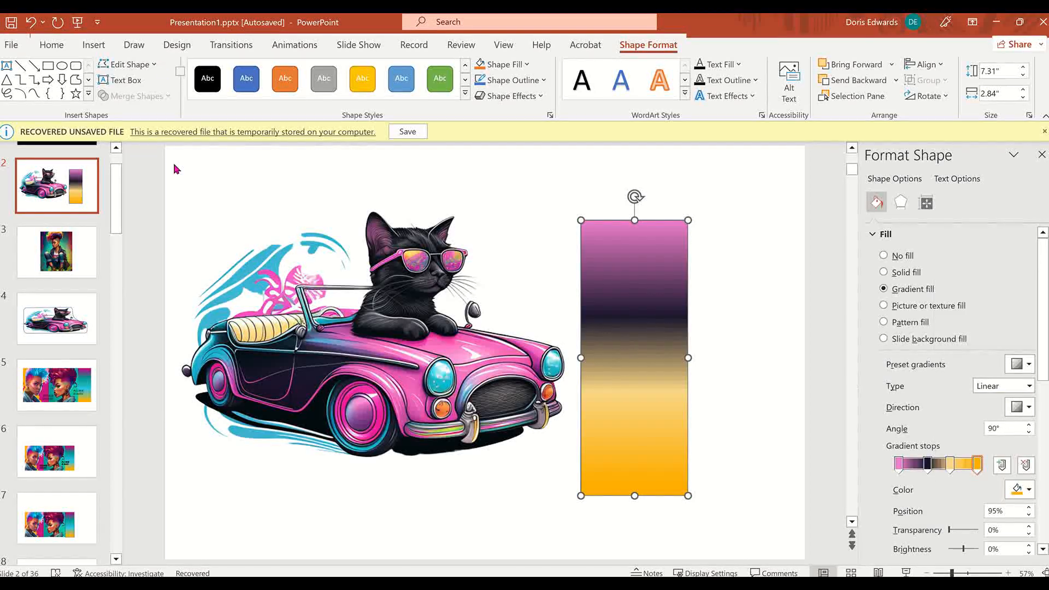
click(277, 262)
click(720, 358)
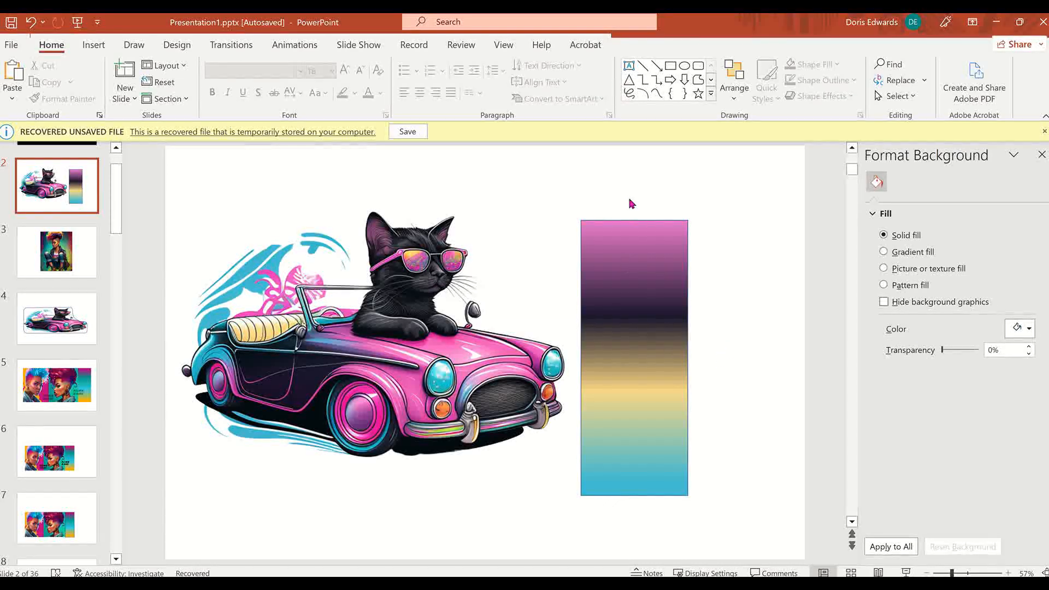
Move the gradient rectangle over the cat picture on slide 2 and enlarge it until it covers the whole picture.
click(381, 361)
click(649, 331)
drag(649, 330, 267, 294)
drag(281, 450, 612, 478)
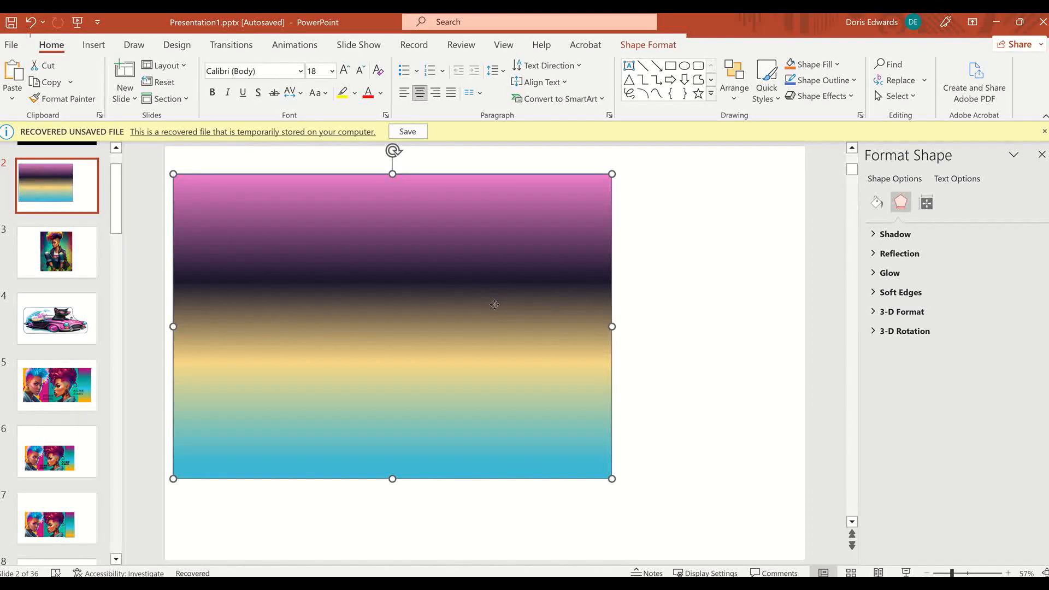
Send the gradient rectangle behind the cat picture and shift the cat picture slightly to center it on the gradient.
right_click(492, 304)
click(544, 376)
click(646, 375)
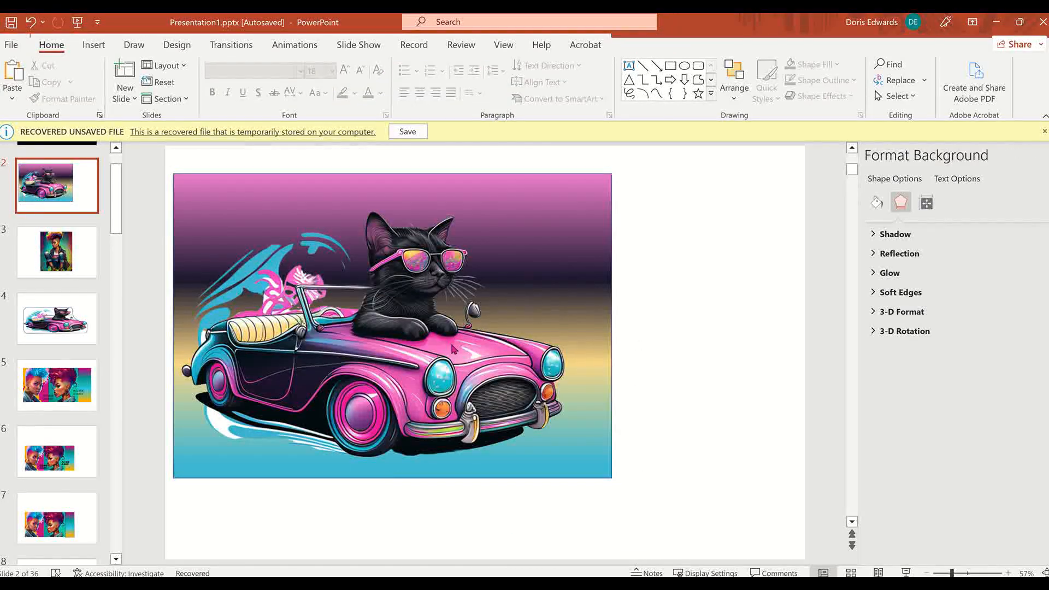
click(487, 363)
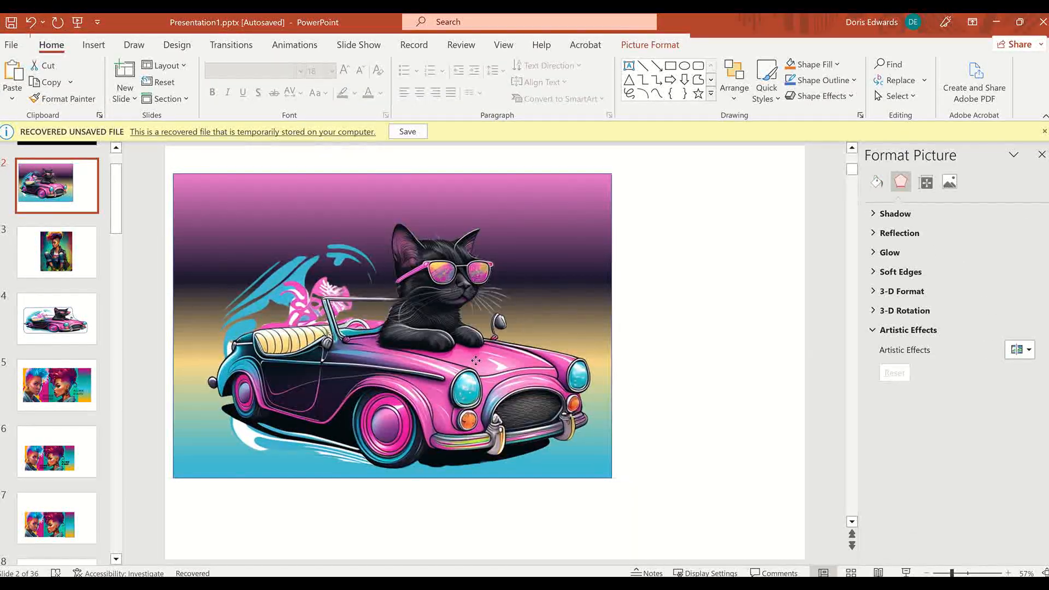
click(723, 261)
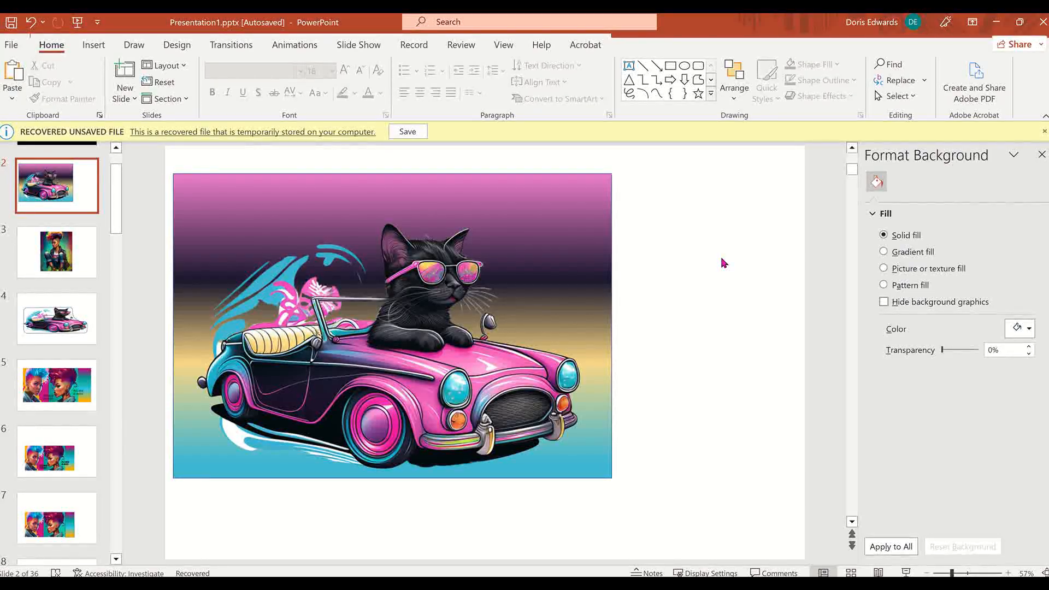
Add a text box reading "KOOL KAT" on the pink area of the gradient, above the back of the car.
click(94, 48)
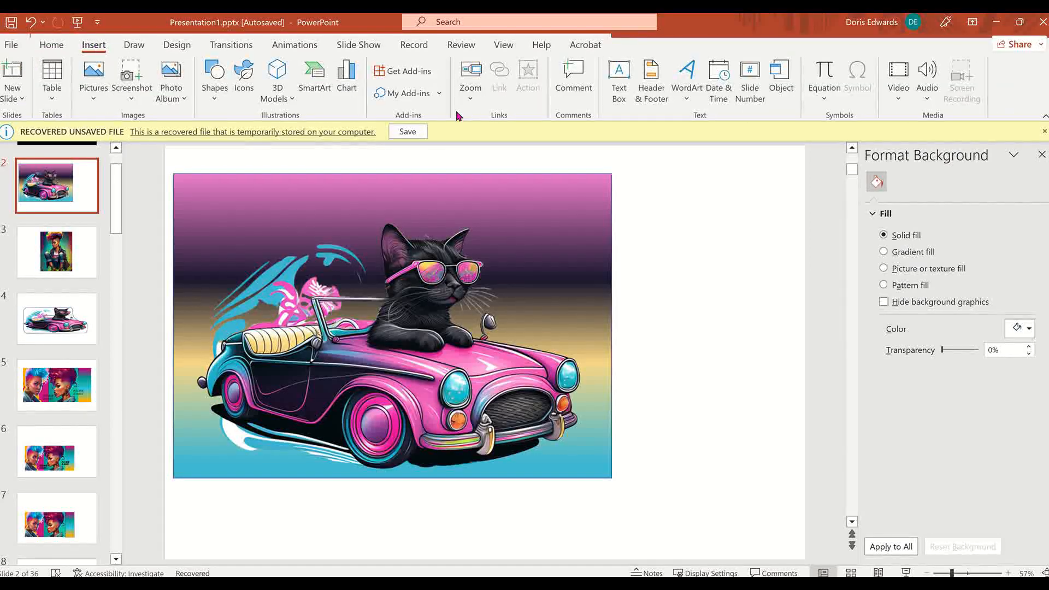
click(619, 82)
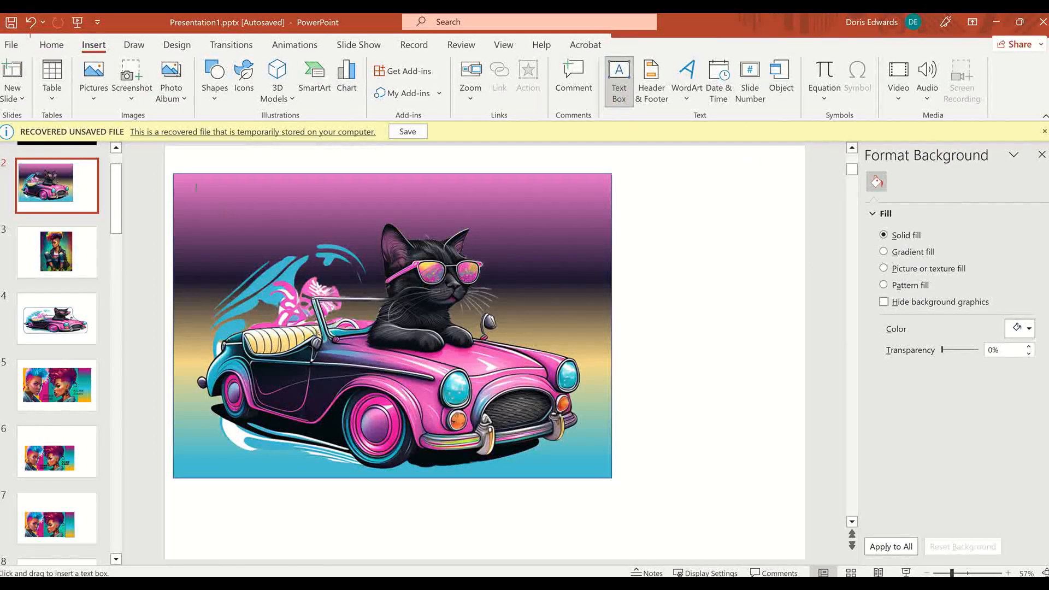
drag(193, 190, 368, 251)
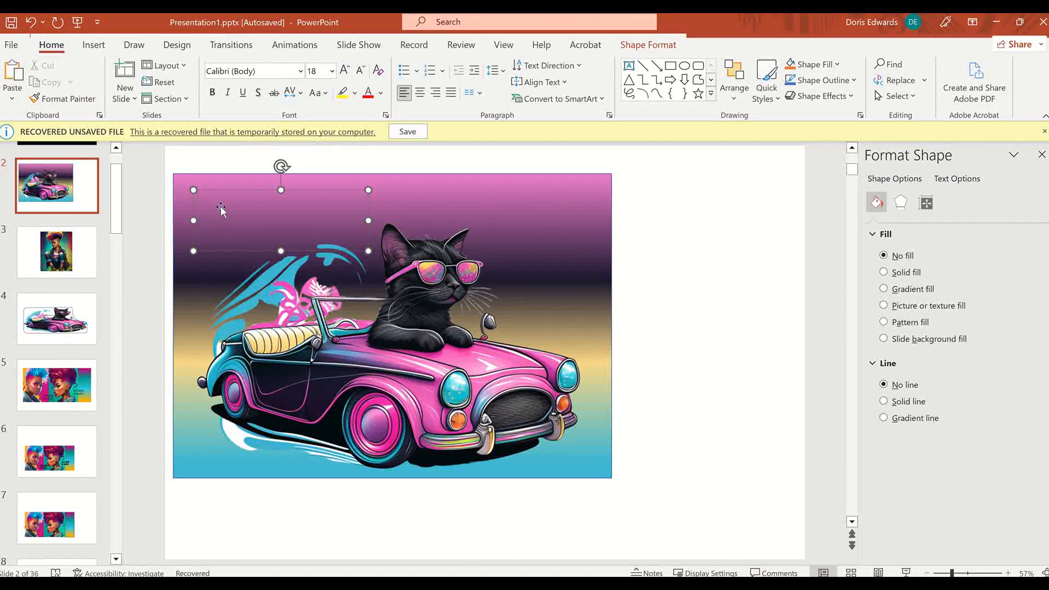
text(KOOL KAT)
Format the KOOL KAT text in the 5th Grade Cursive font at size 48.
drag(200, 198, 236, 199)
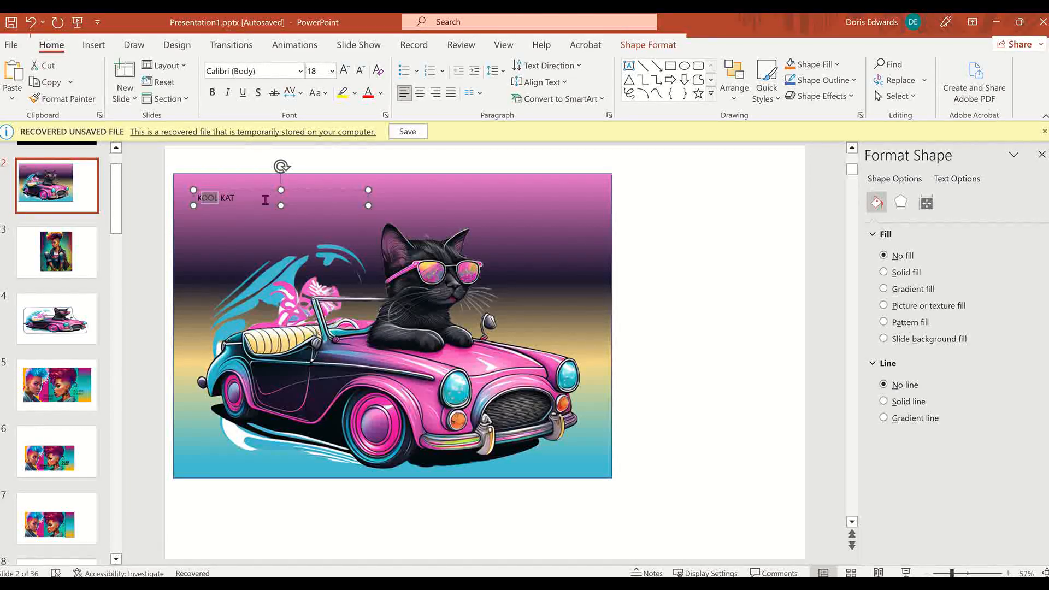
click(300, 71)
click(306, 225)
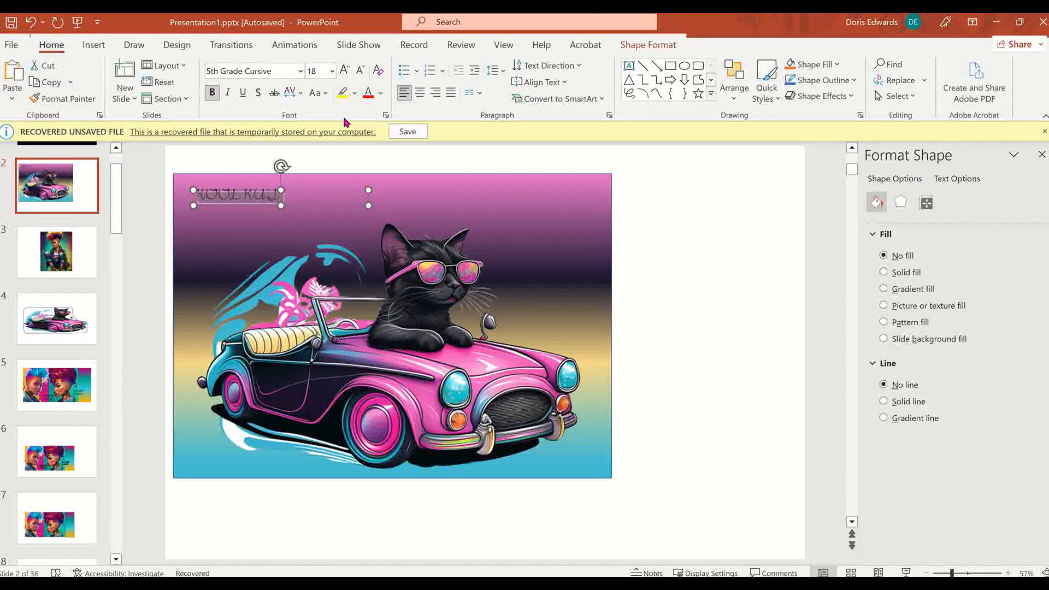
click(333, 71)
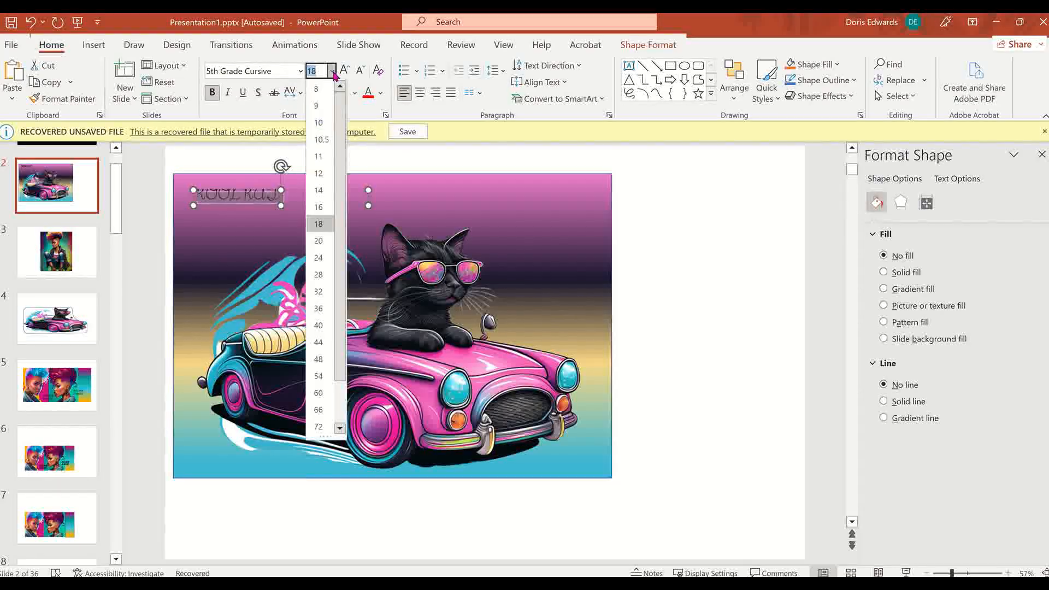
click(318, 359)
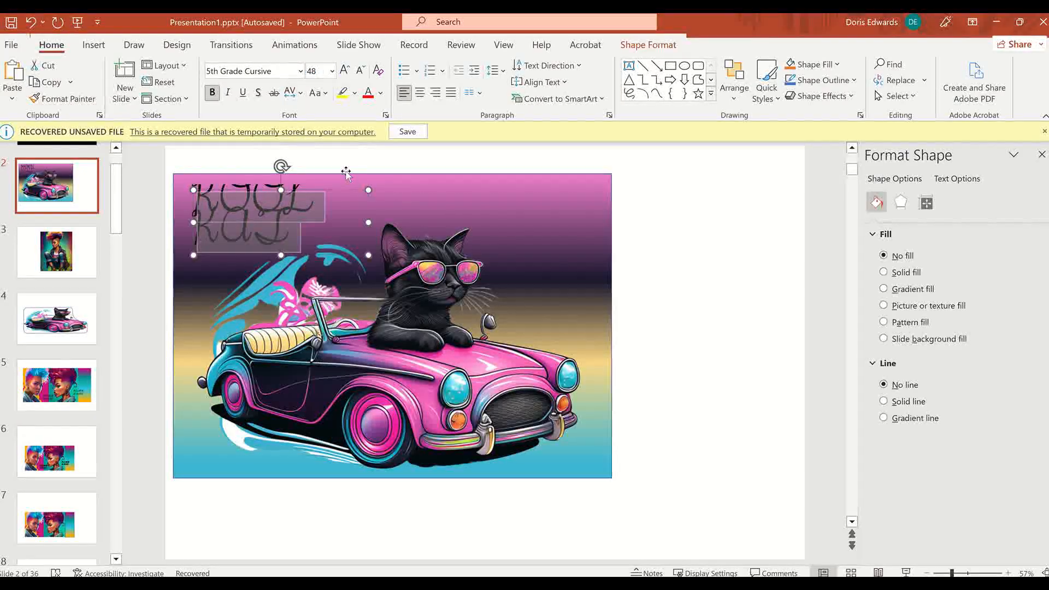
Change the font of the KOOL KAT text to Adobe Devanagari.
click(300, 71)
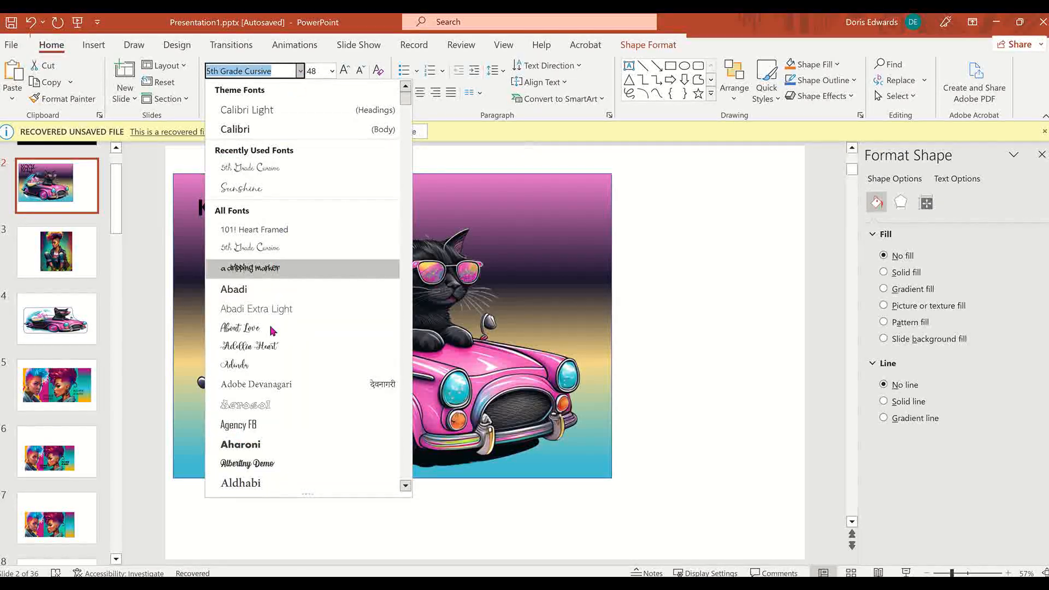
click(279, 385)
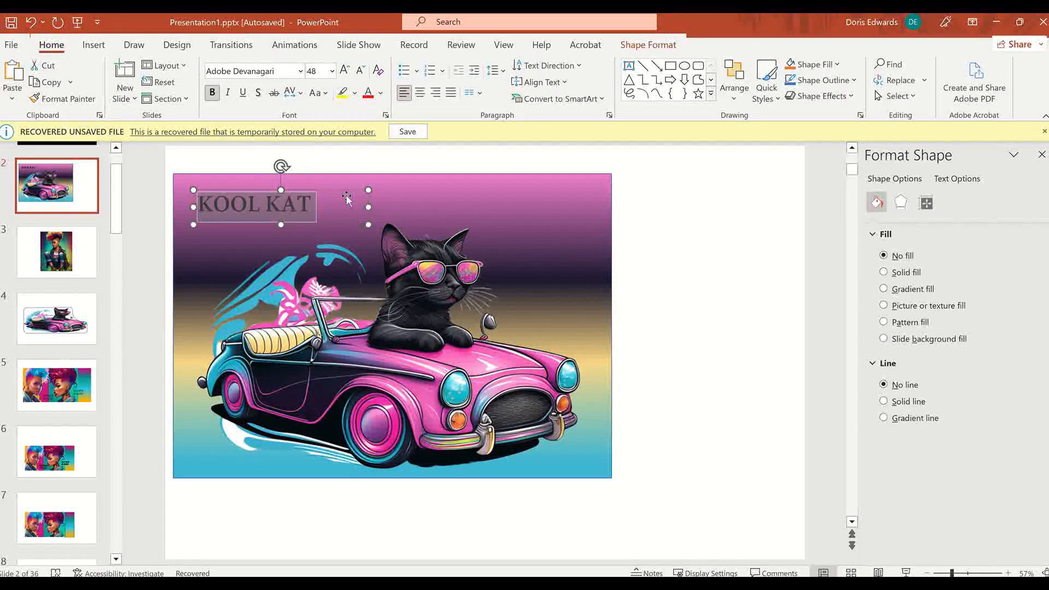
click(623, 299)
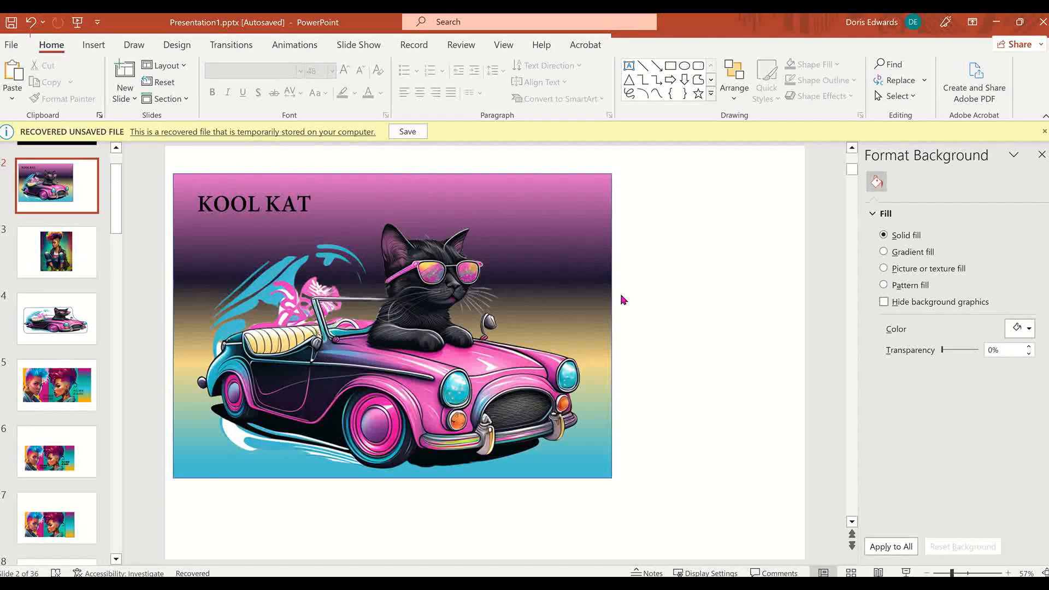
Group the gradient rectangle, cat picture and KOOL KAT text, and move the group toward the middle of slide 2.
drag(166, 168, 707, 551)
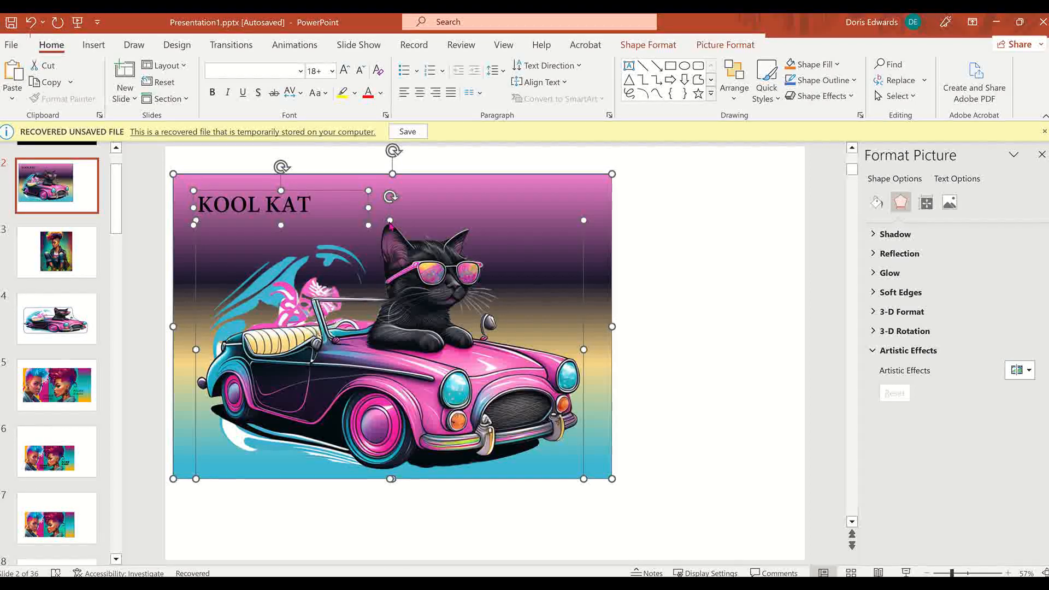
right_click(391, 223)
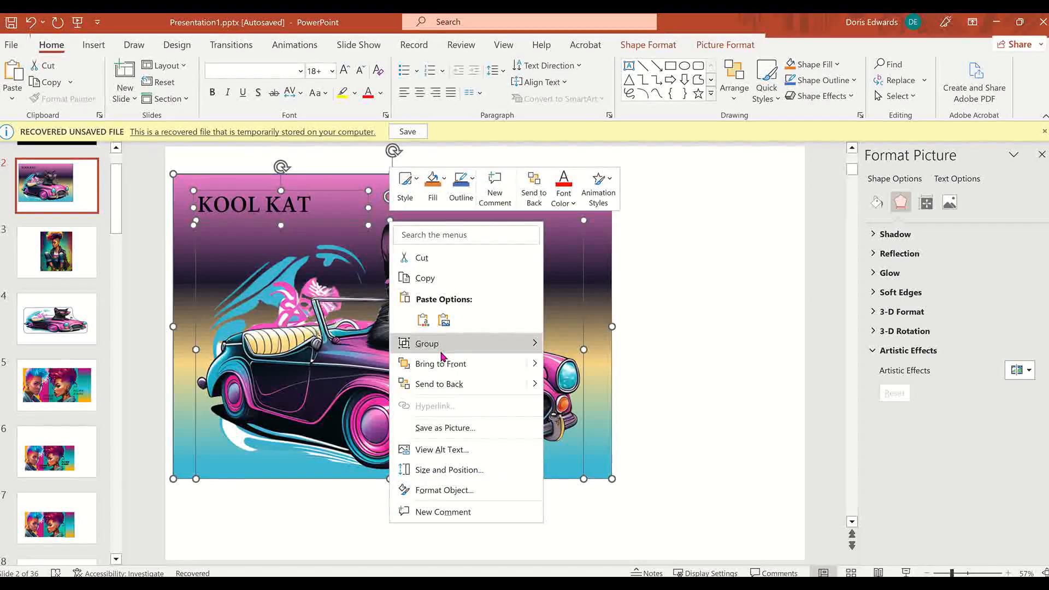
mouse_move(443, 356)
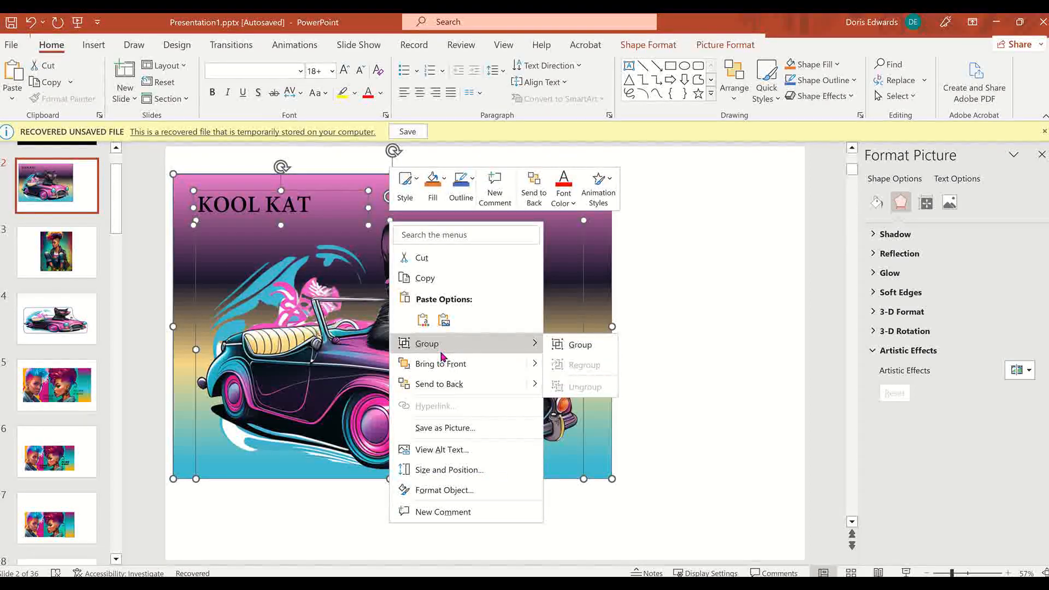
click(583, 352)
click(693, 337)
drag(521, 198, 505, 213)
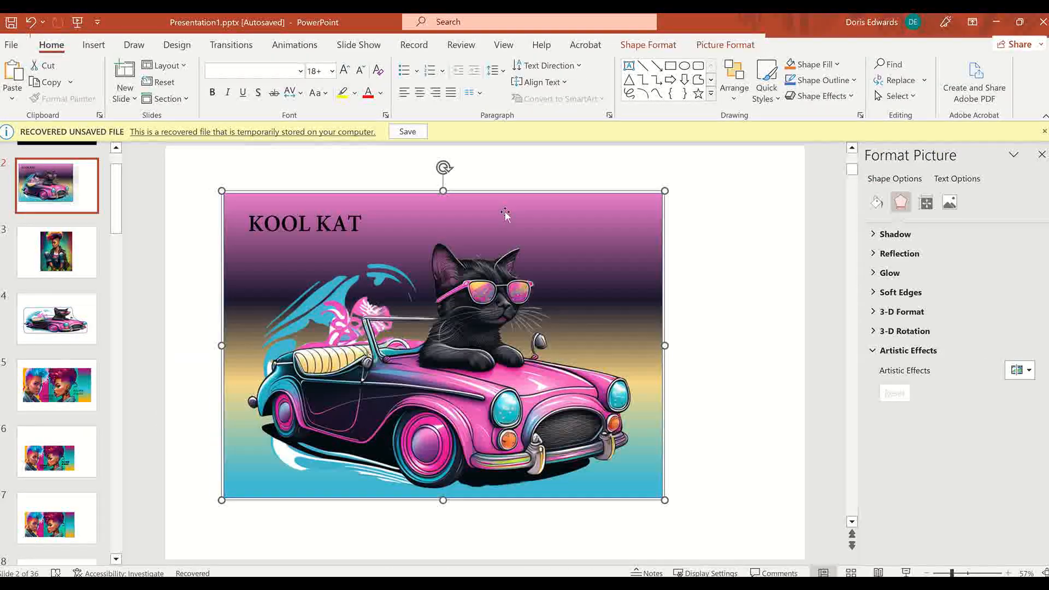
Copy the grouped KOOL KAT design to the clipboard.
mouse_move(437, 18)
click(434, 46)
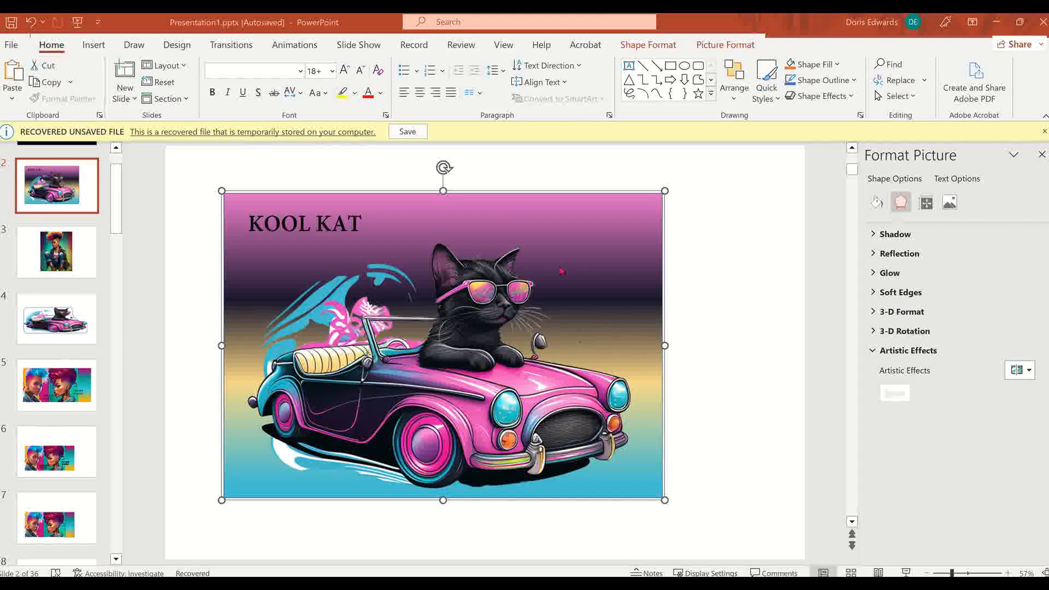
right_click(544, 223)
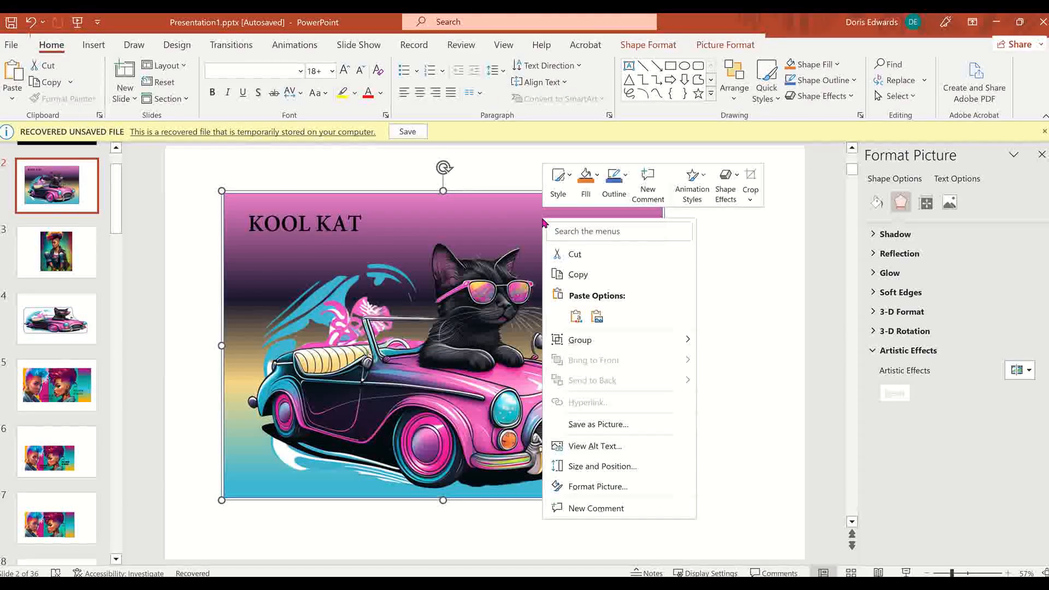
mouse_move(607, 341)
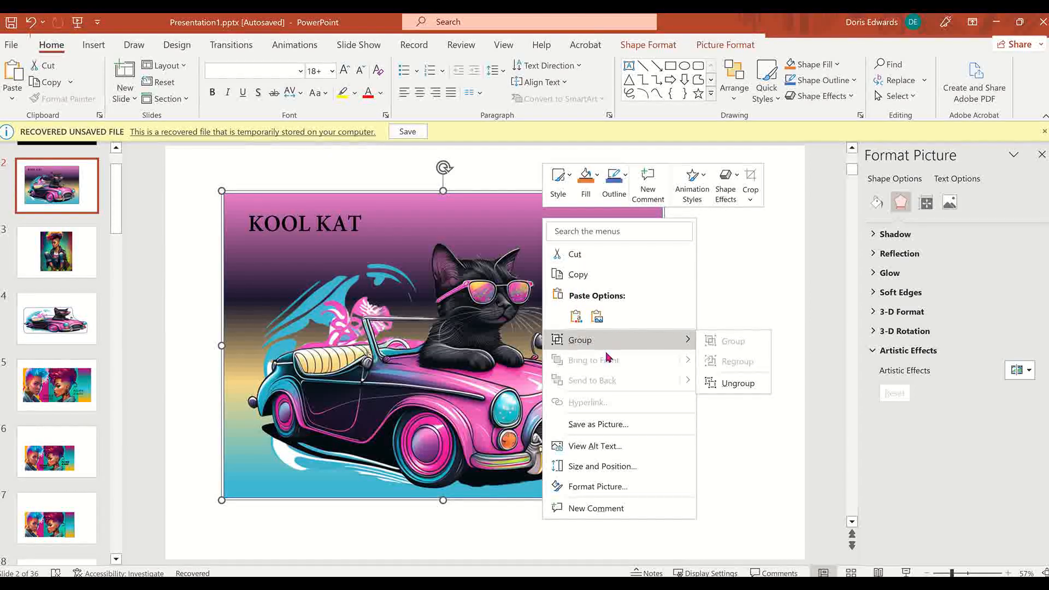
click(587, 276)
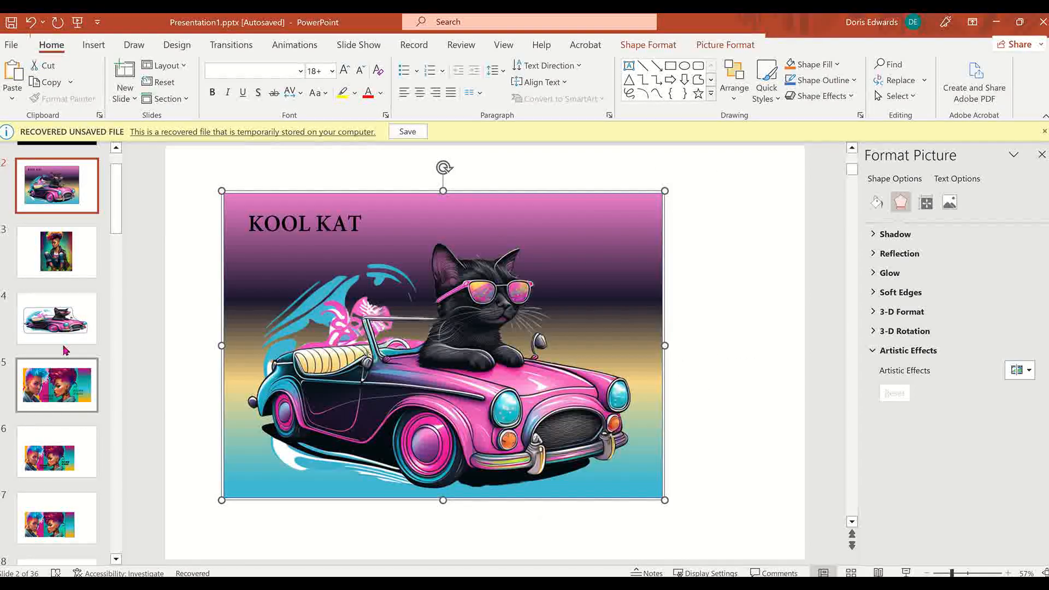
click(76, 500)
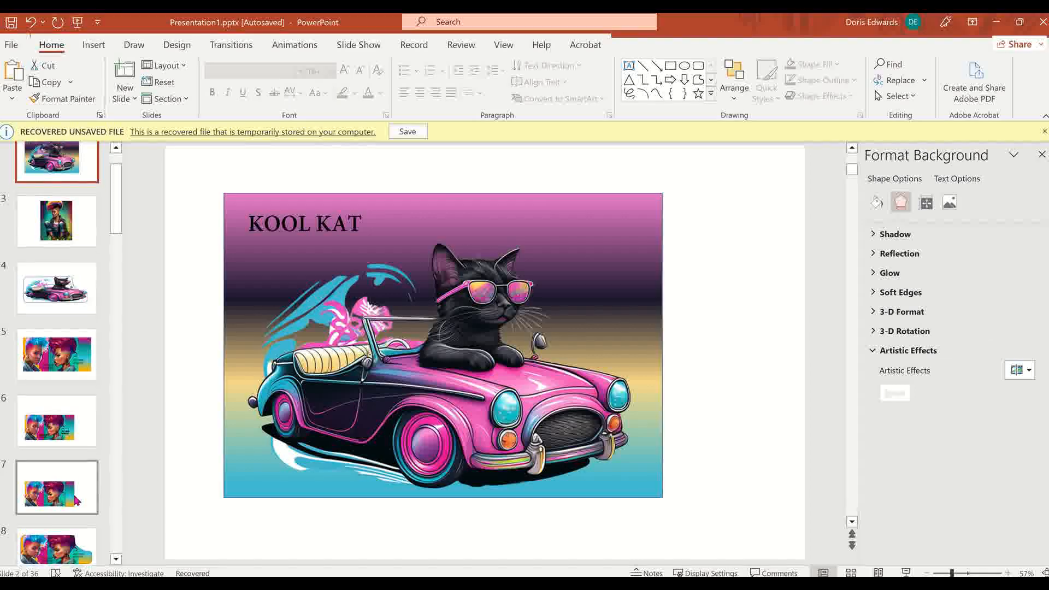
scroll(76, 499, down, 1)
click(77, 495)
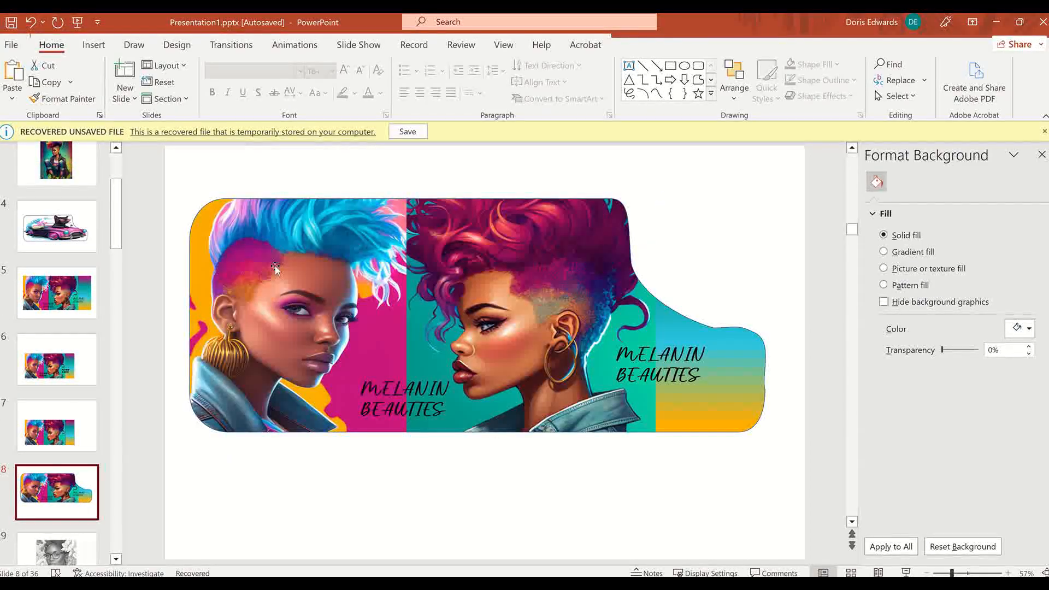
click(274, 265)
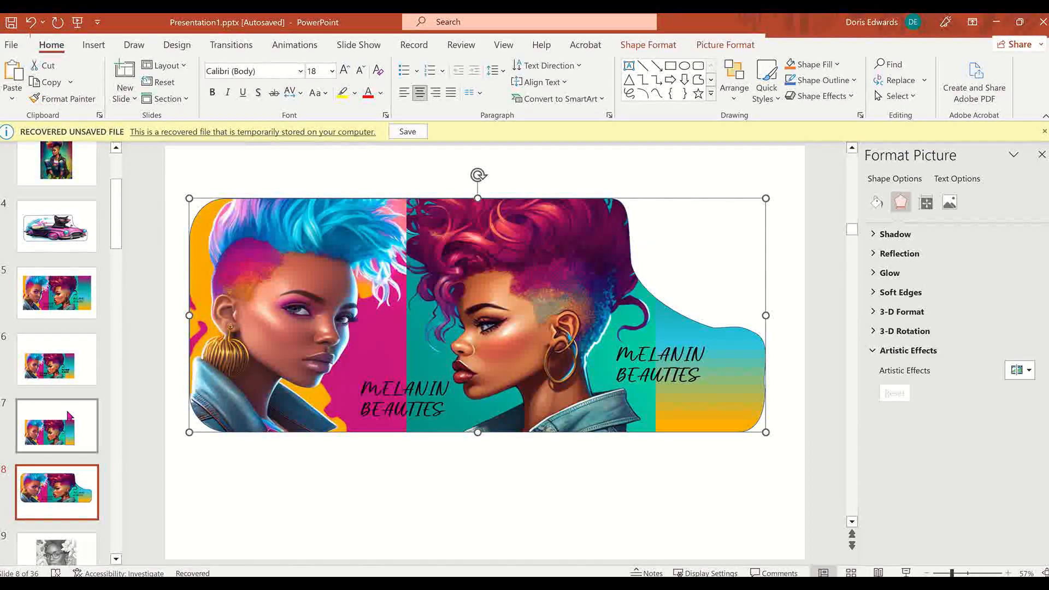
Fill the tray-shaped template on slide 4 with the copied KOOL KAT design, using the clipboard as the picture source.
click(57, 227)
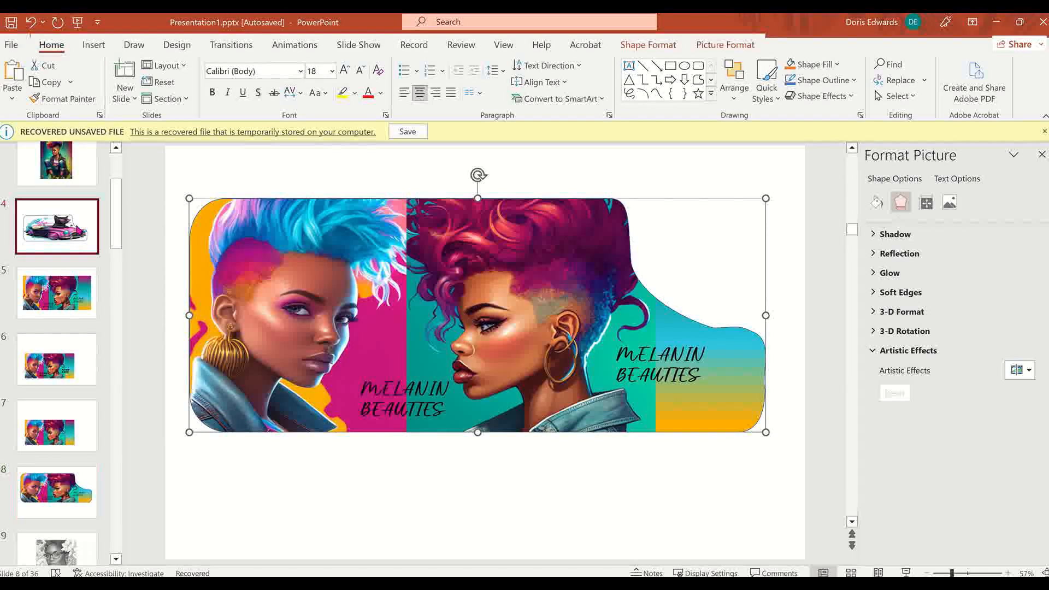
click(415, 300)
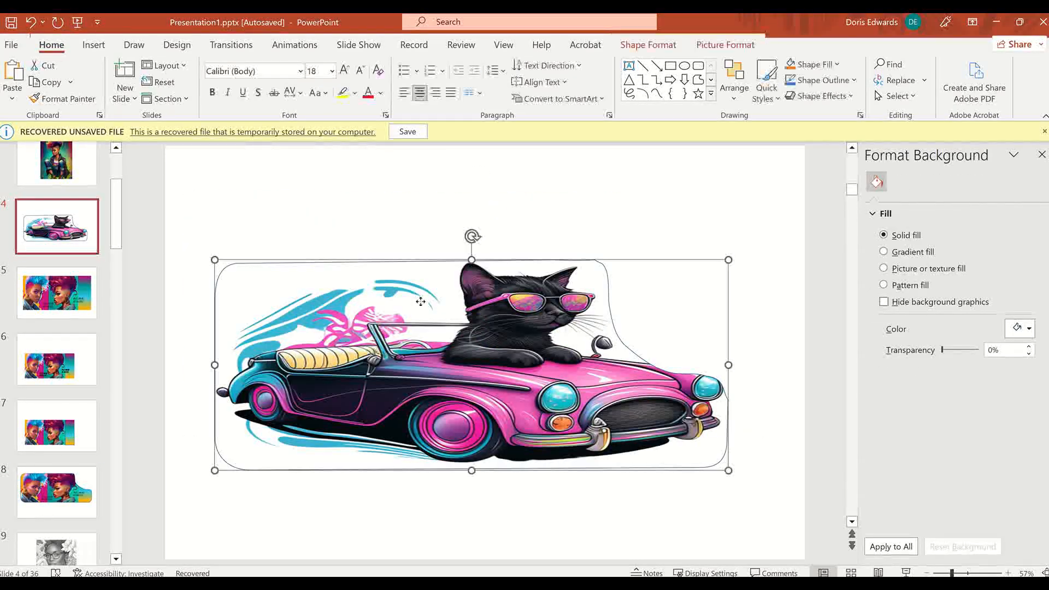
key(Escape)
click(568, 307)
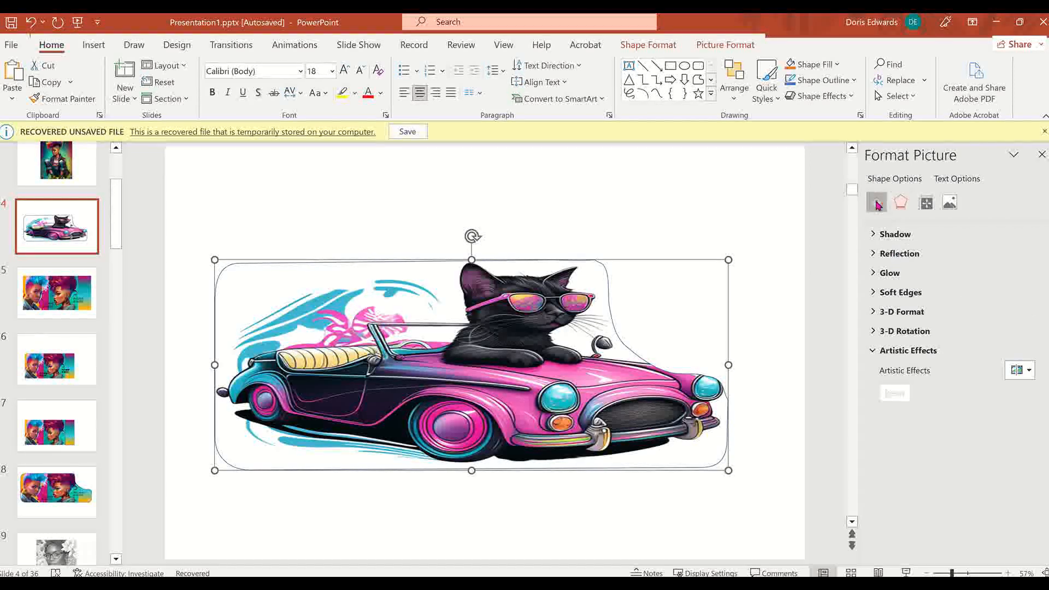
click(877, 203)
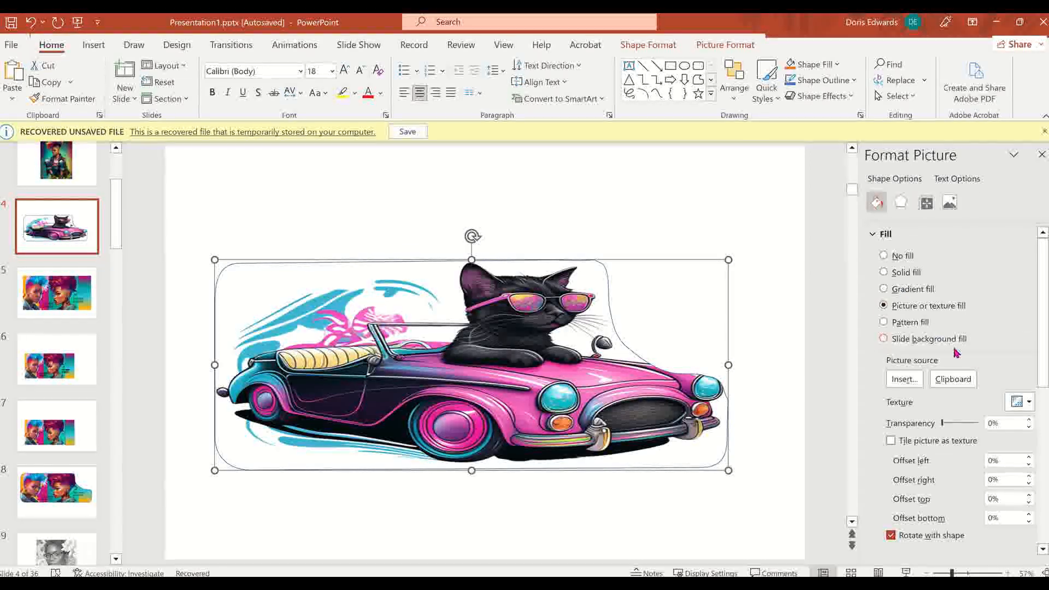
click(953, 378)
click(539, 176)
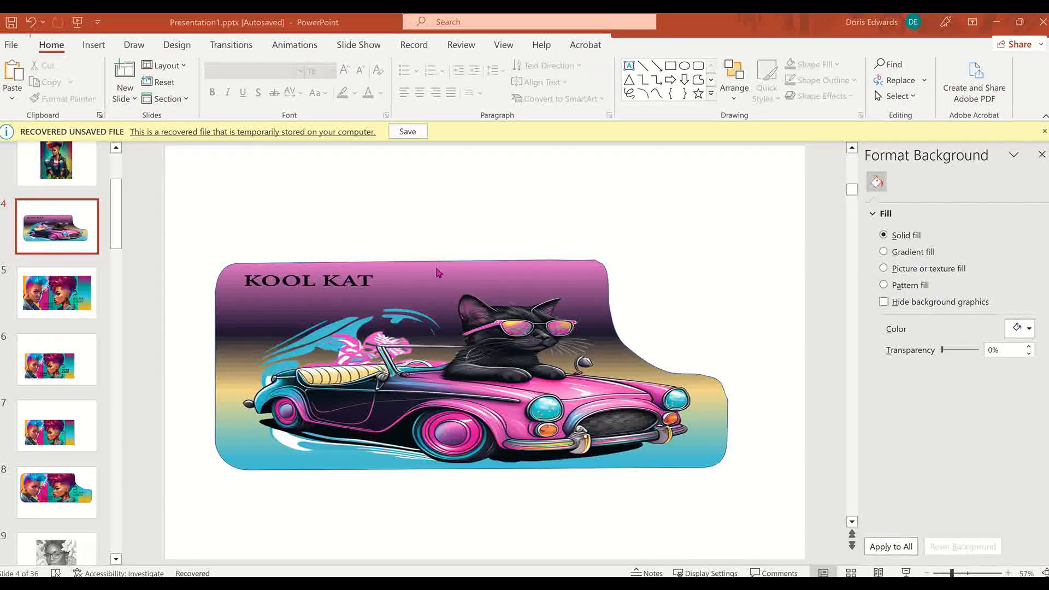
Review the designs on slides 8, 7, 6 and 5, and return to the KOOL KAT tray insert on slide 4.
click(90, 507)
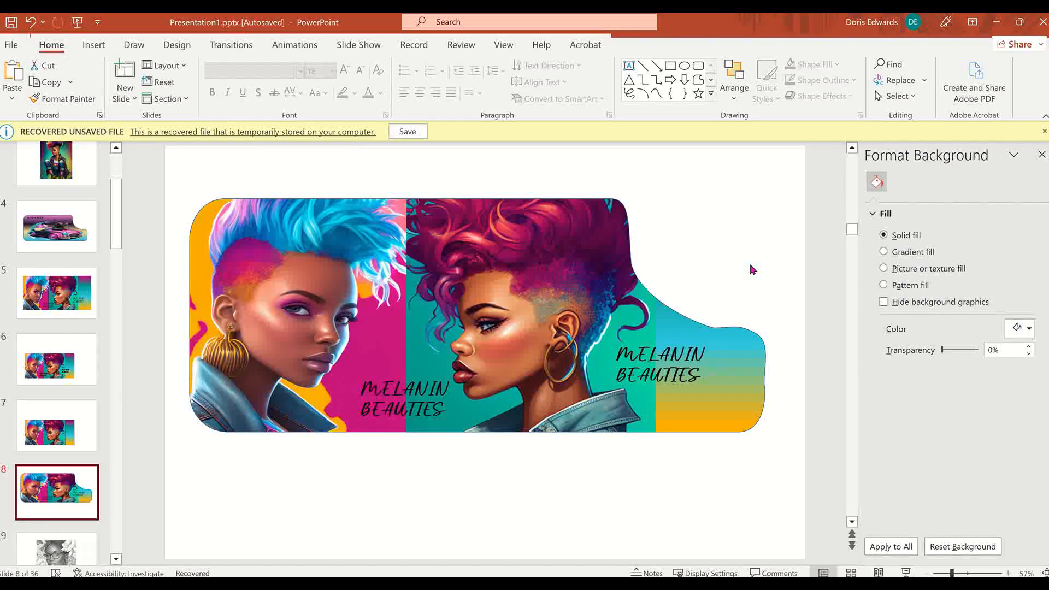
click(83, 436)
click(85, 369)
click(82, 297)
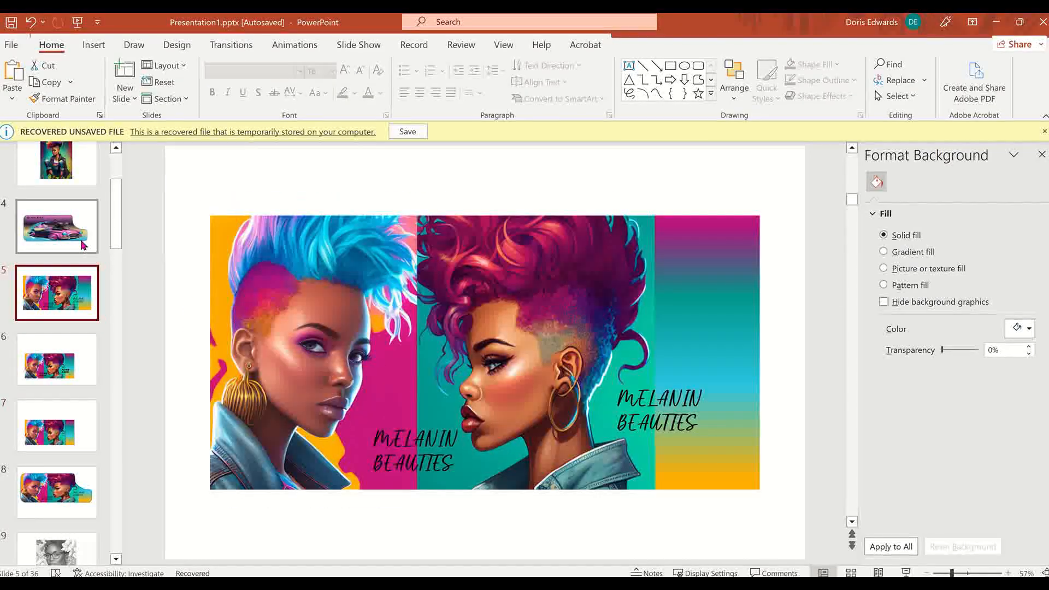
click(82, 246)
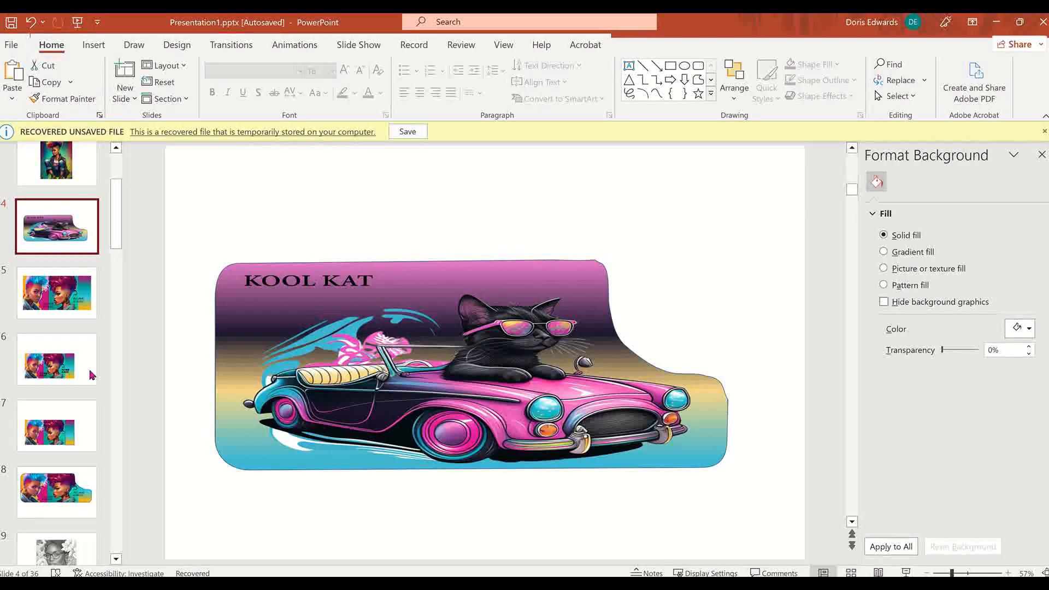
Compare the tray-shaped MELANIN BEAUTIES insert on slide 8 with the rectangular designs on slides 5 to 7, and return to slide 4's KOOL KAT insert.
click(89, 486)
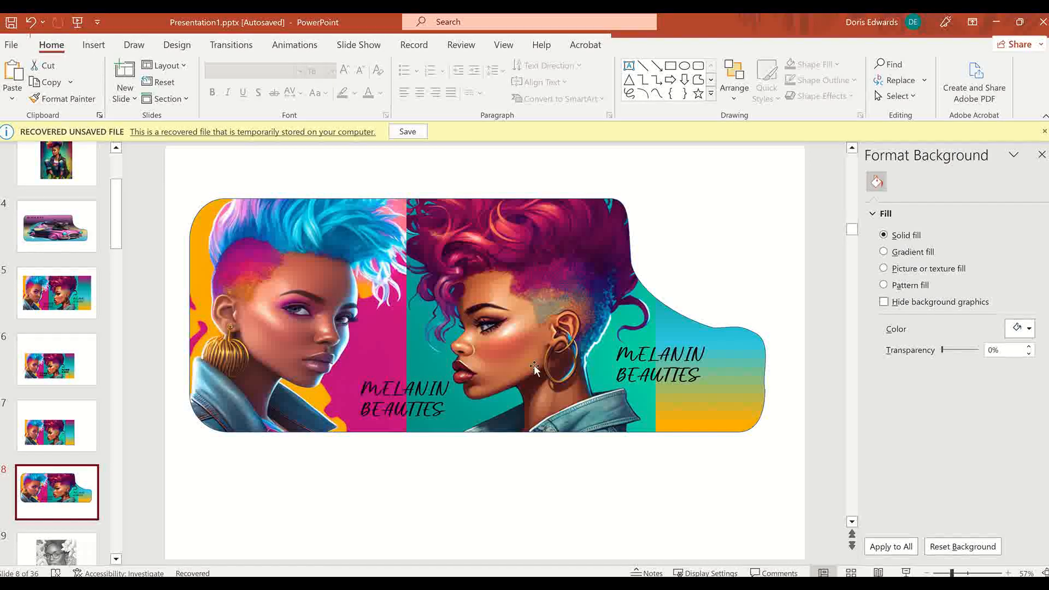
click(75, 297)
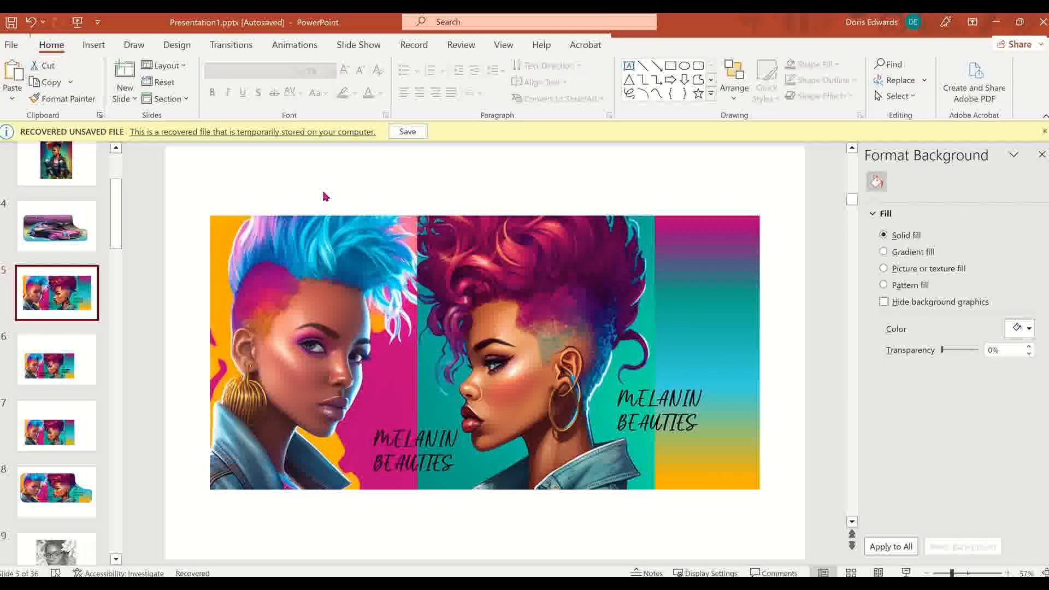
click(279, 178)
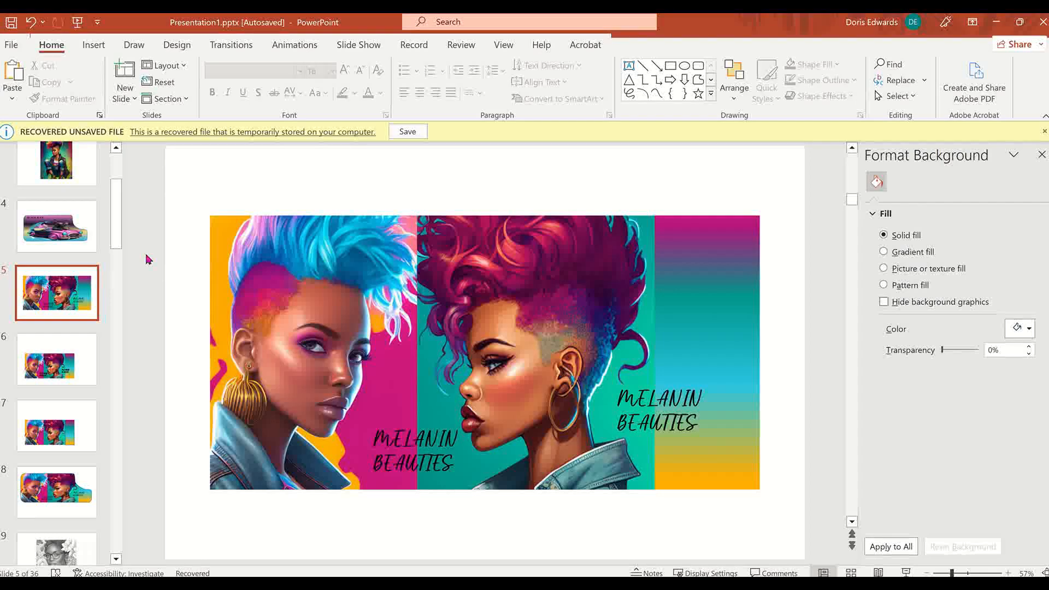
scroll(65, 251, up, 3)
scroll(71, 250, down, 4)
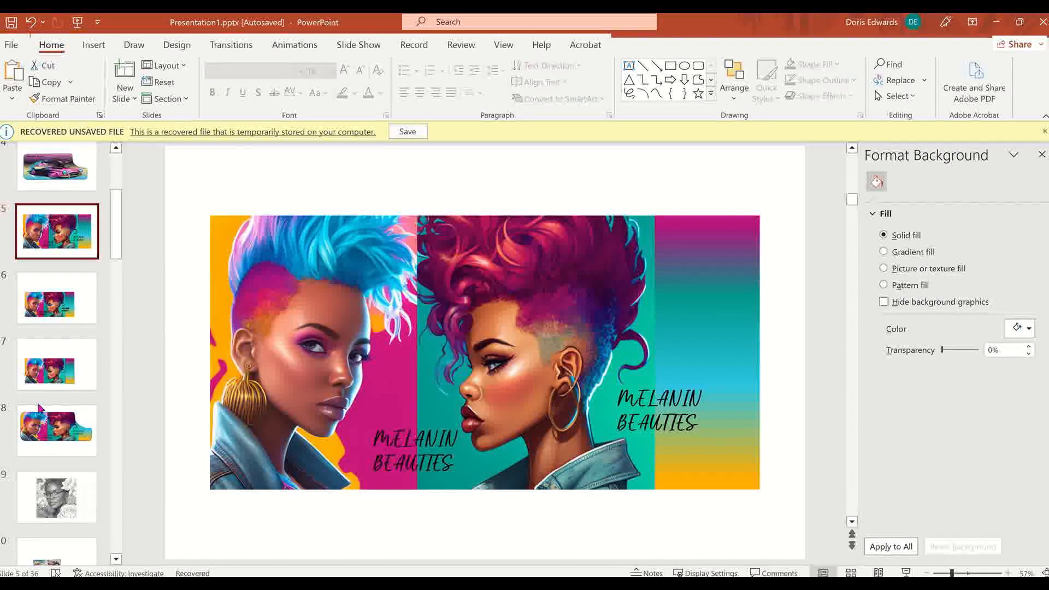
click(58, 443)
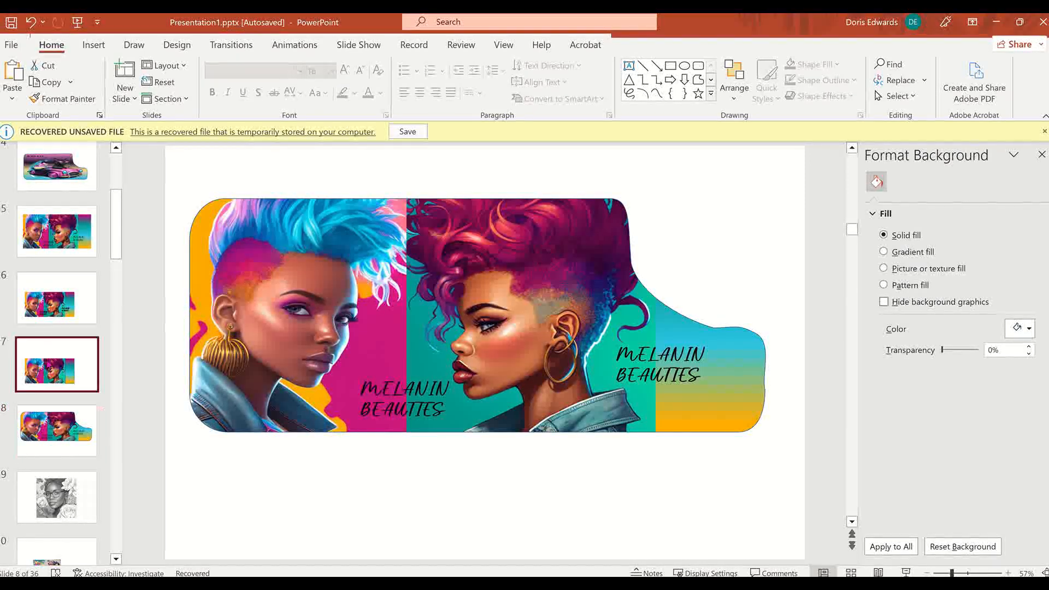
click(59, 340)
click(79, 303)
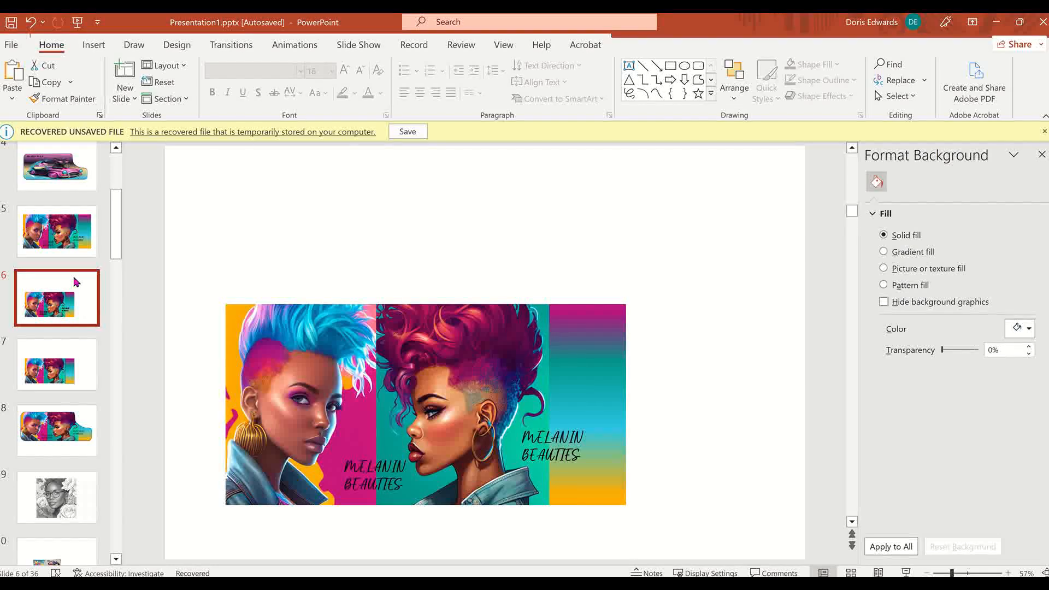
click(82, 242)
click(81, 178)
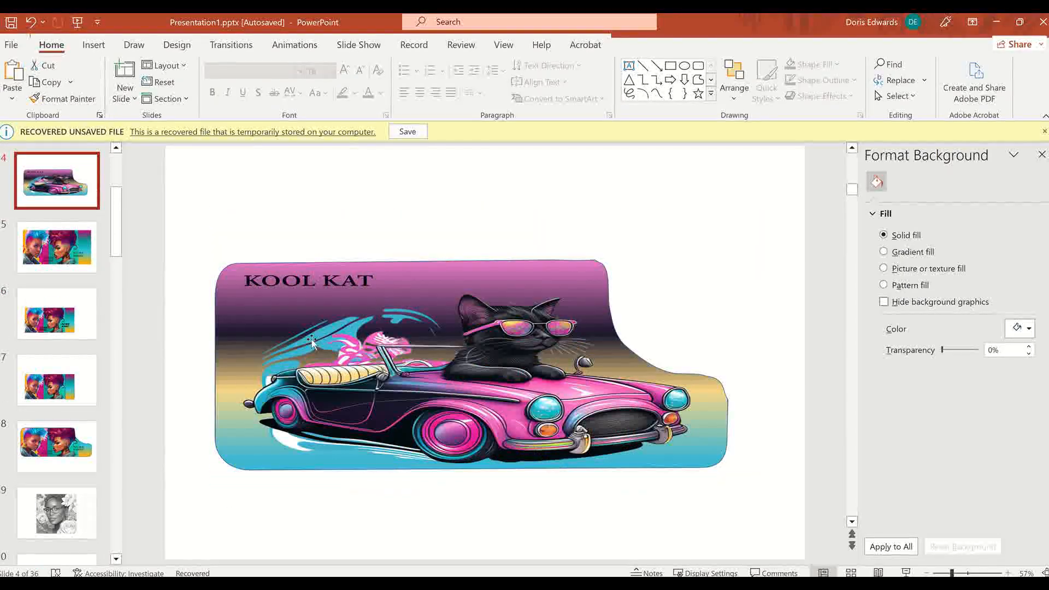